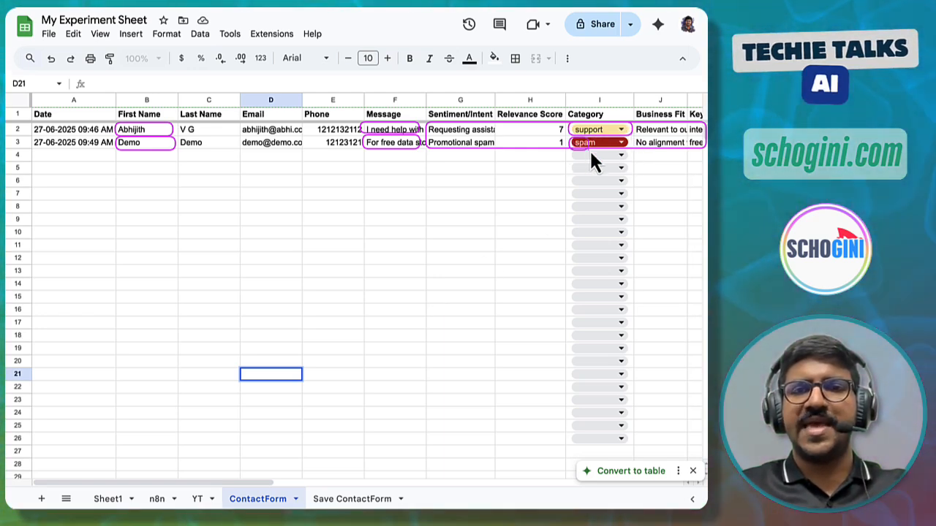
pyautogui.hscroll(10, 526, 218)
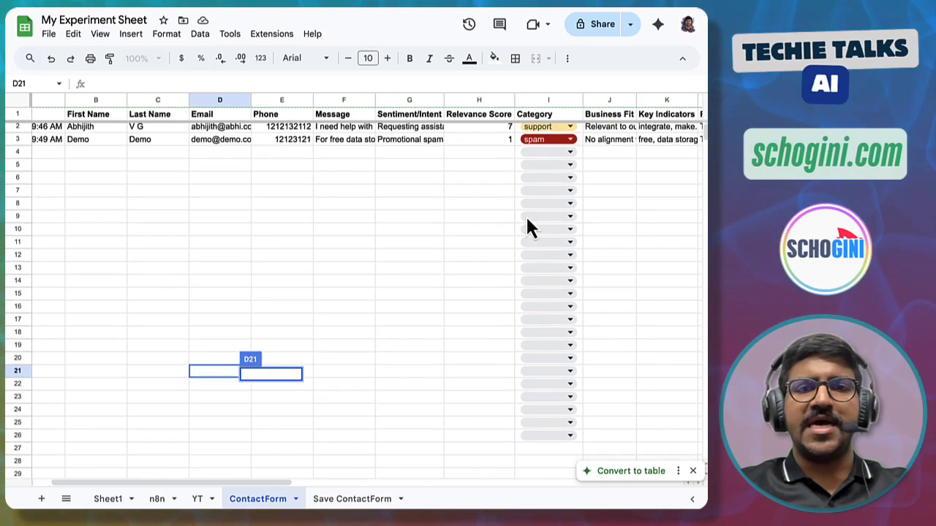
pyautogui.click(525, 218)
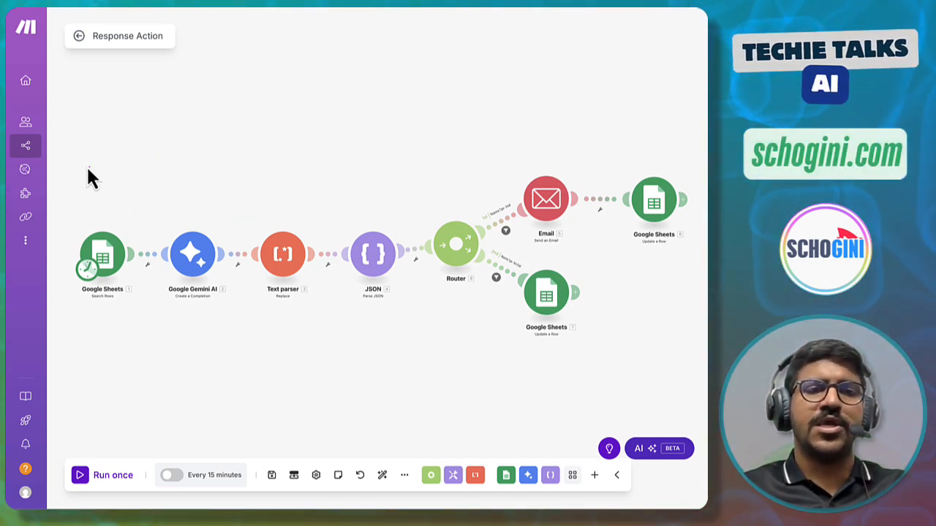
pyautogui.moveTo(57, 147); pyautogui.dragTo(698, 367)
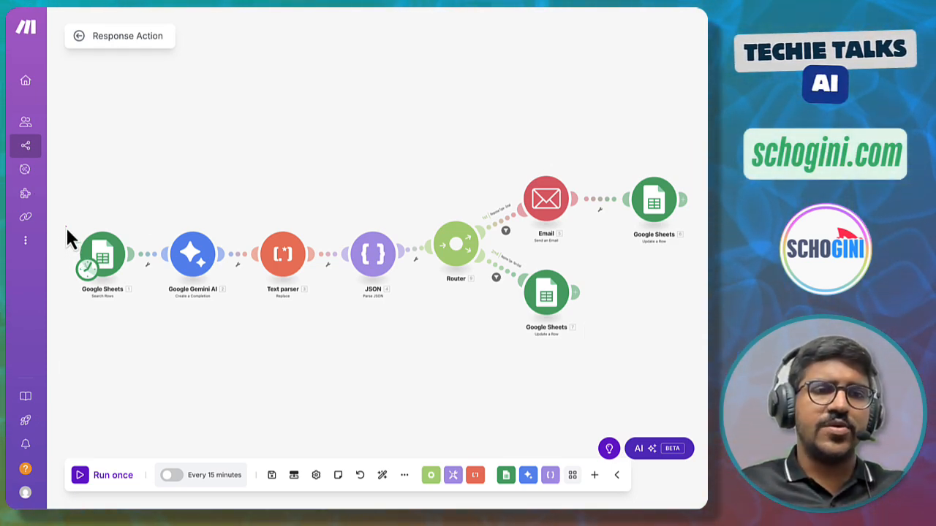
pyautogui.moveTo(70, 224); pyautogui.dragTo(144, 309)
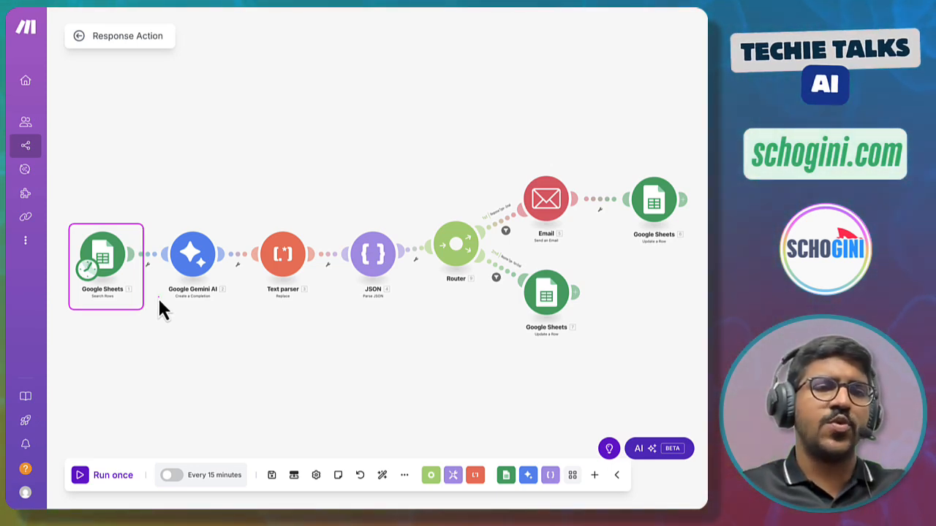
pyautogui.moveTo(100, 193); pyautogui.dragTo(103, 219)
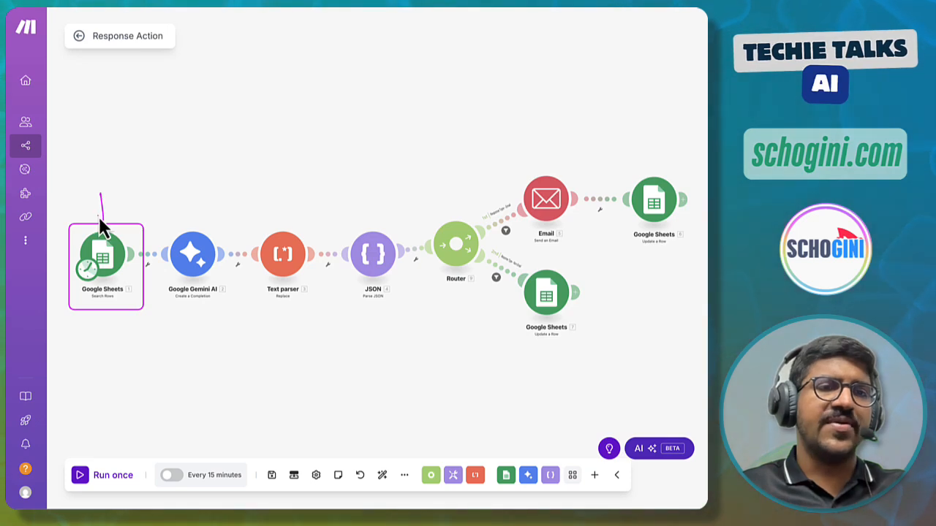
pyautogui.moveTo(88, 171); pyautogui.dragTo(137, 182)
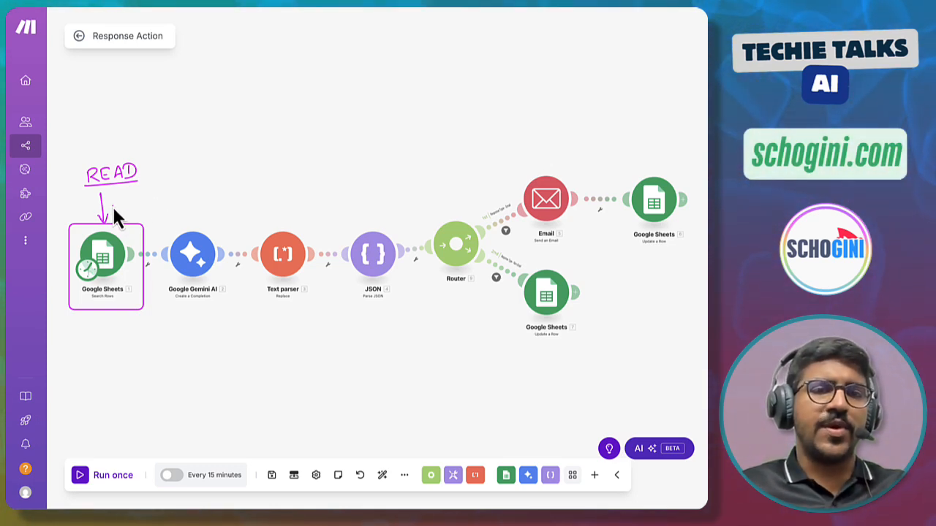
pyautogui.moveTo(114, 201); pyautogui.dragTo(115, 212)
pyautogui.moveTo(116, 197); pyautogui.dragTo(117, 198)
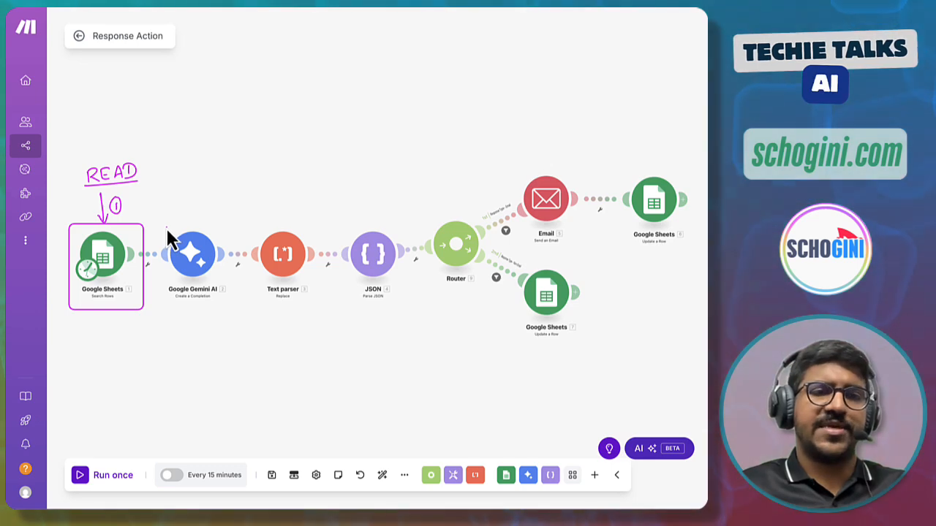
pyautogui.press('Escape')
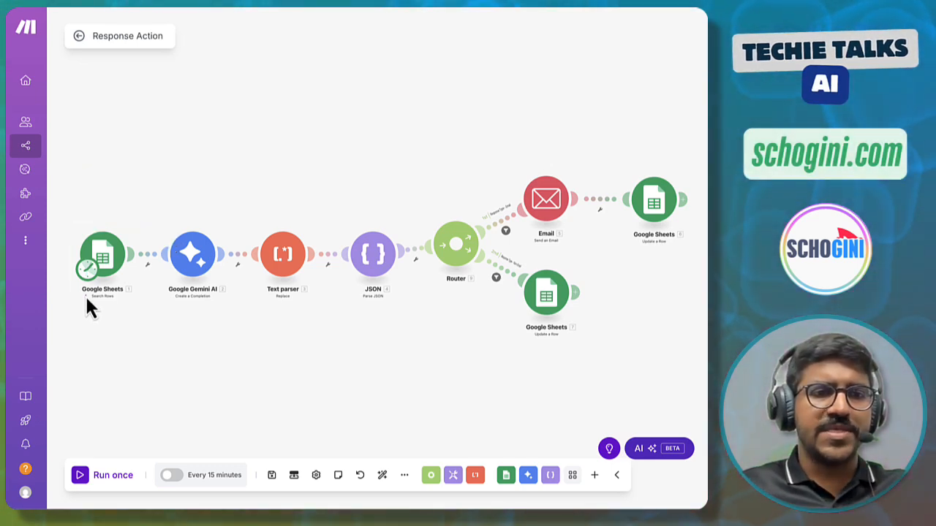
# - Open the first Google Sheets Search Rows module and review its connection, sheet, filter rules and limit settings without saving
pyautogui.moveTo(114, 305); pyautogui.dragTo(84, 295)
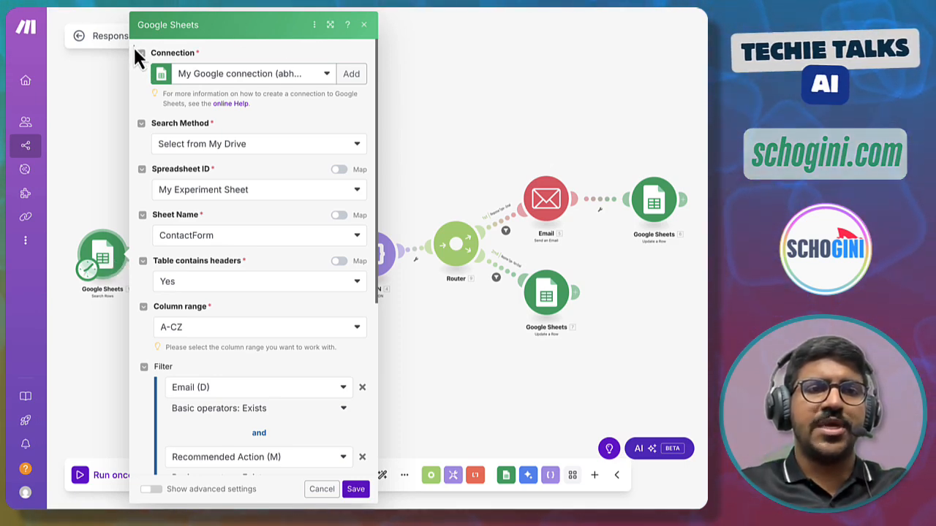
pyautogui.moveTo(133, 45)
pyautogui.mouseDown()
pyautogui.moveTo(143, 80)
pyautogui.moveTo(372, 115)
pyautogui.mouseUp()
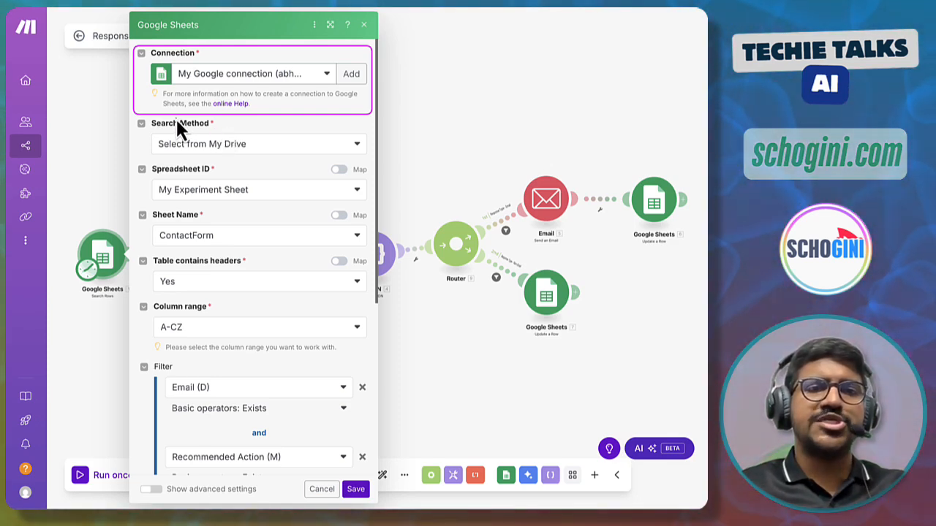
pyautogui.moveTo(134, 116)
pyautogui.mouseDown()
pyautogui.moveTo(140, 161)
pyautogui.moveTo(227, 203)
pyautogui.moveTo(372, 204)
pyautogui.mouseUp()
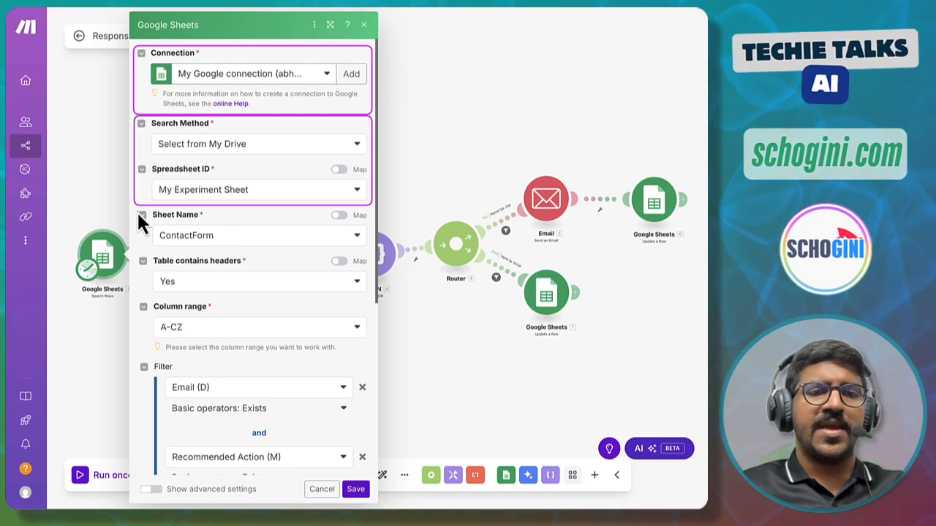
pyautogui.moveTo(133, 208)
pyautogui.mouseDown()
pyautogui.moveTo(160, 235)
pyautogui.moveTo(276, 252)
pyautogui.moveTo(370, 250)
pyautogui.mouseUp()
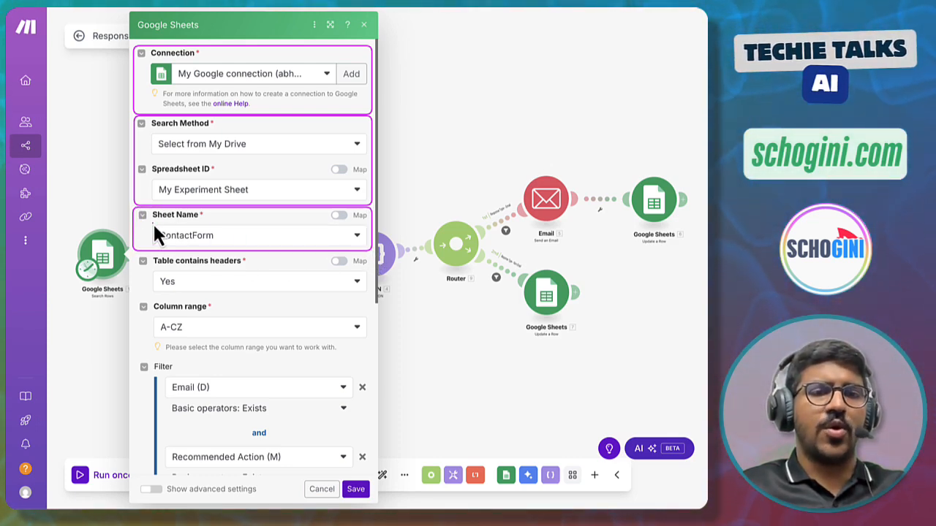
pyautogui.moveTo(152, 223); pyautogui.dragTo(218, 247)
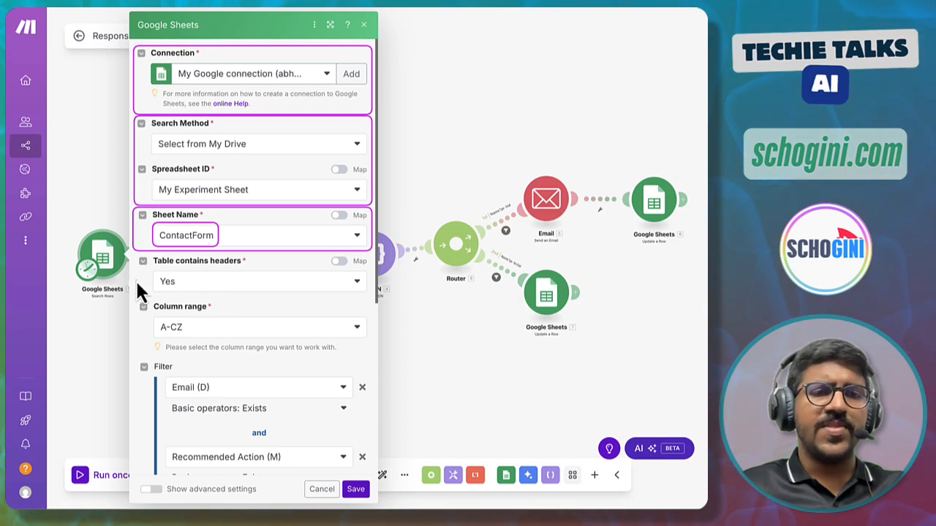
pyautogui.moveTo(132, 253)
pyautogui.mouseDown()
pyautogui.moveTo(170, 291)
pyautogui.moveTo(374, 298)
pyautogui.mouseUp()
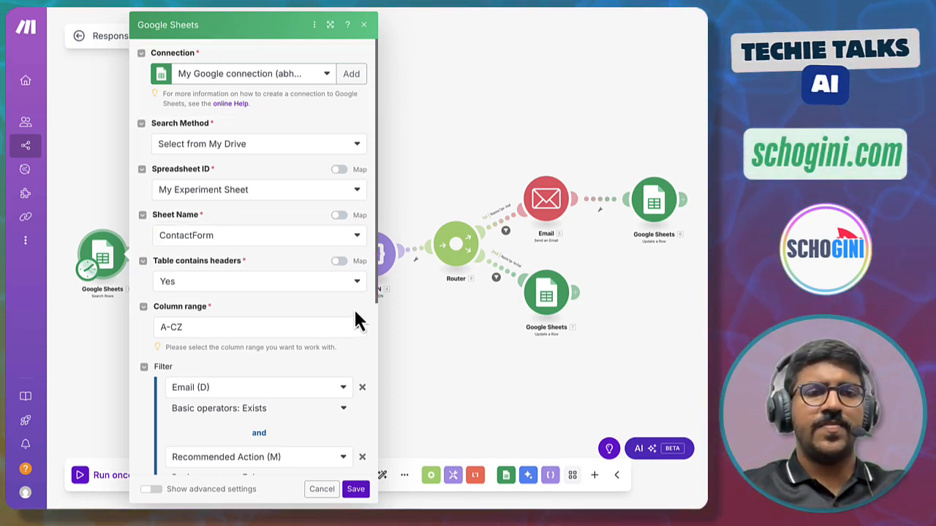
pyautogui.scroll(-5, 355, 318)
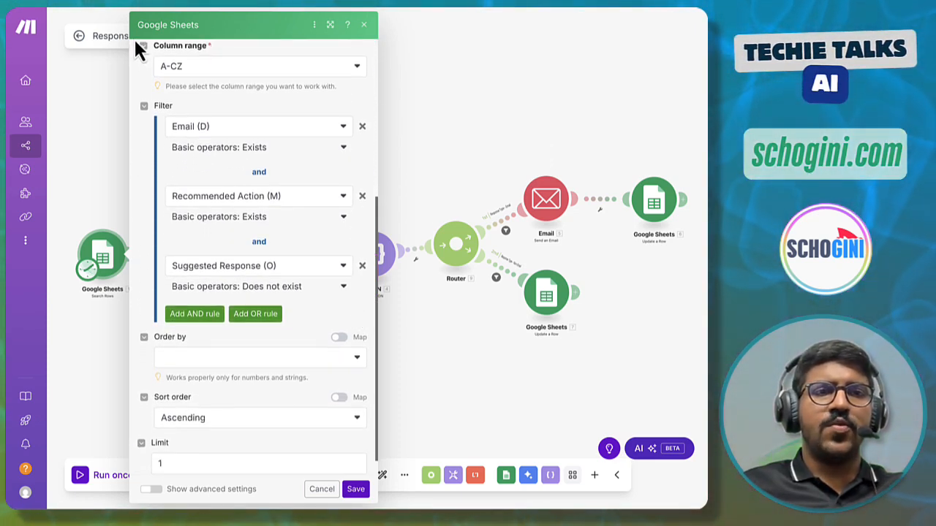
pyautogui.moveTo(134, 38)
pyautogui.mouseDown()
pyautogui.moveTo(138, 61)
pyautogui.moveTo(229, 91)
pyautogui.moveTo(370, 95)
pyautogui.mouseUp()
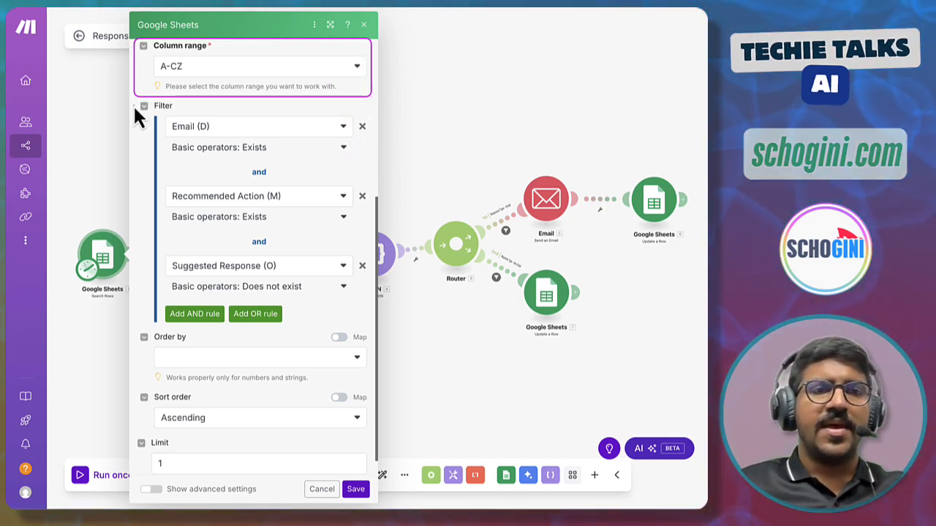
pyautogui.moveTo(133, 100); pyautogui.dragTo(370, 324)
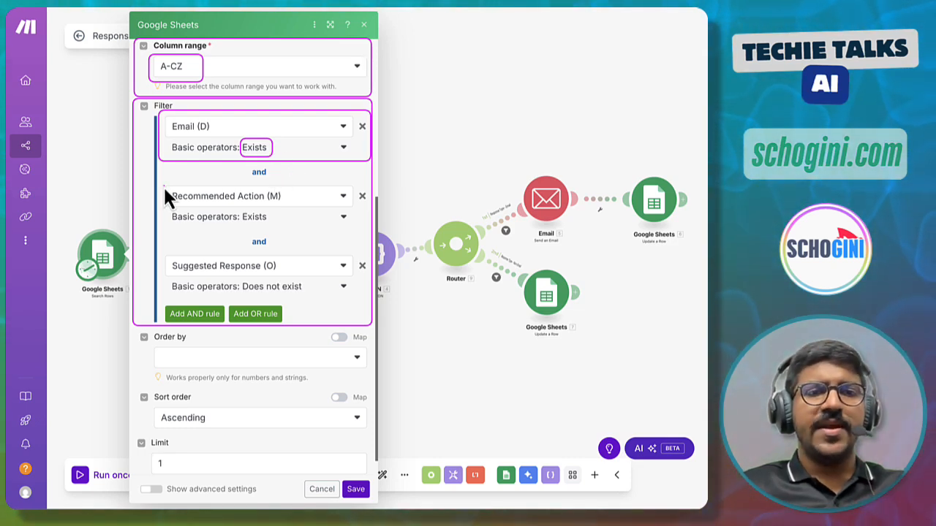
pyautogui.moveTo(162, 197)
pyautogui.mouseDown()
pyautogui.moveTo(196, 223)
pyautogui.moveTo(368, 226)
pyautogui.mouseUp()
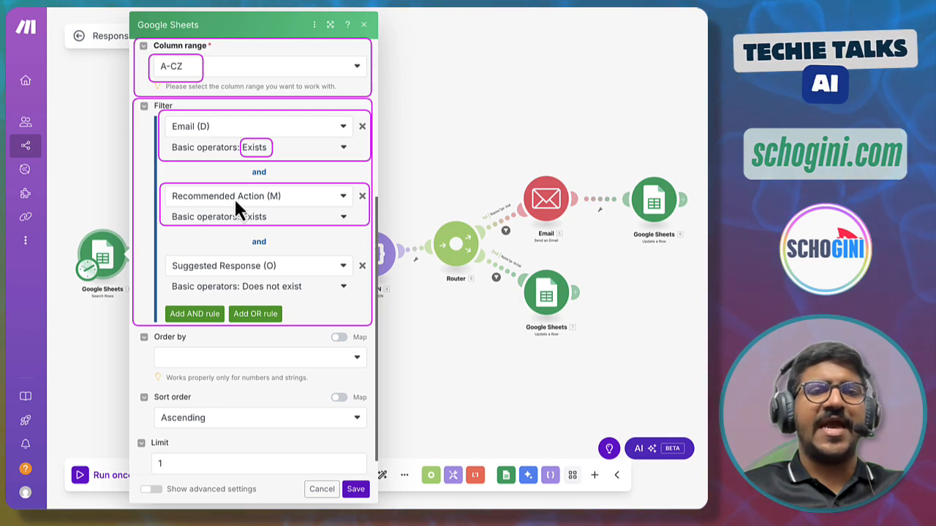
pyautogui.moveTo(170, 186)
pyautogui.mouseDown()
pyautogui.moveTo(180, 204)
pyautogui.moveTo(287, 205)
pyautogui.mouseUp()
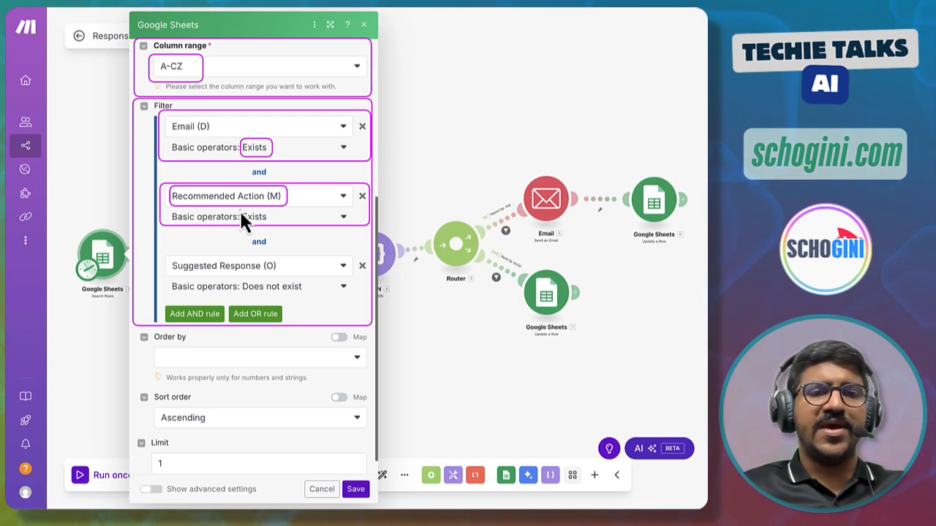
pyautogui.moveTo(240, 209); pyautogui.dragTo(274, 224)
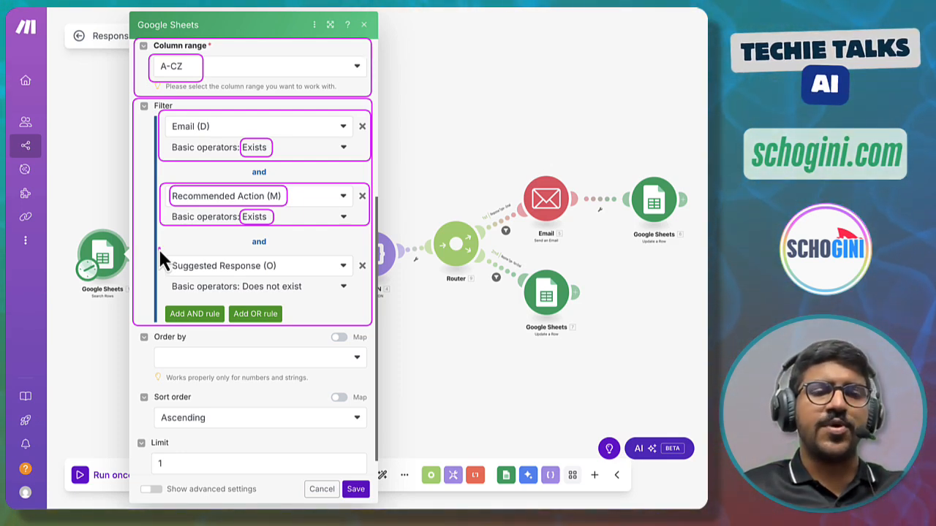
pyautogui.moveTo(158, 247)
pyautogui.mouseDown()
pyautogui.moveTo(185, 279)
pyautogui.moveTo(268, 298)
pyautogui.moveTo(367, 299)
pyautogui.mouseUp()
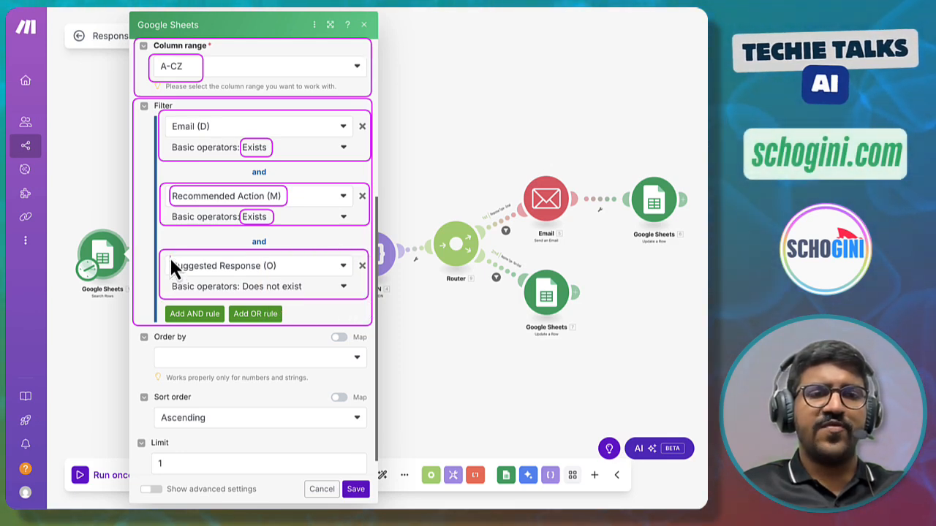
pyautogui.moveTo(170, 257)
pyautogui.mouseDown()
pyautogui.moveTo(170, 267)
pyautogui.moveTo(283, 275)
pyautogui.mouseUp()
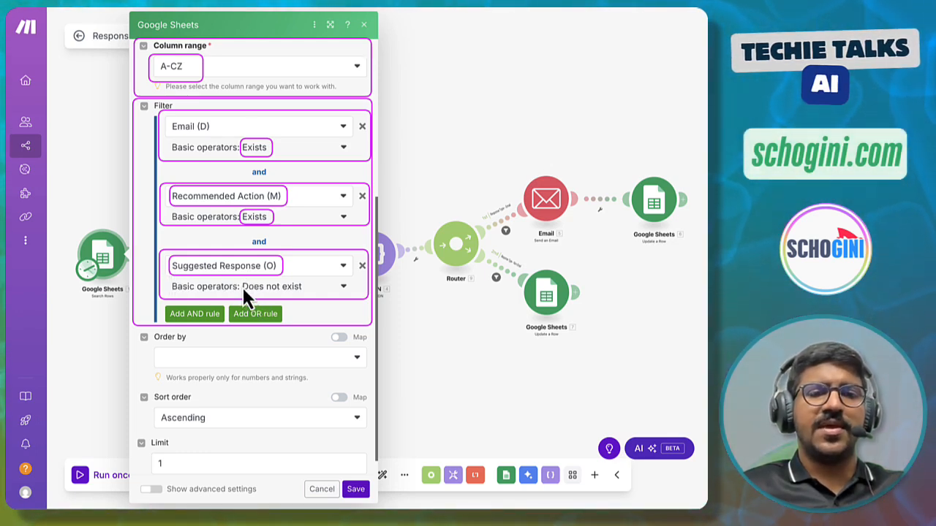
pyautogui.moveTo(239, 279)
pyautogui.mouseDown()
pyautogui.moveTo(243, 291)
pyautogui.moveTo(299, 295)
pyautogui.mouseUp()
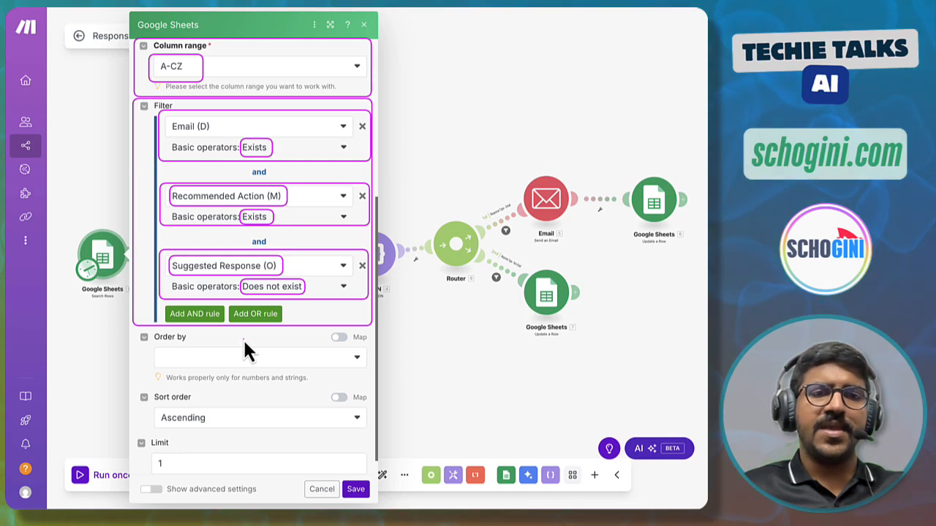
pyautogui.moveTo(251, 173); pyautogui.dragTo(274, 177)
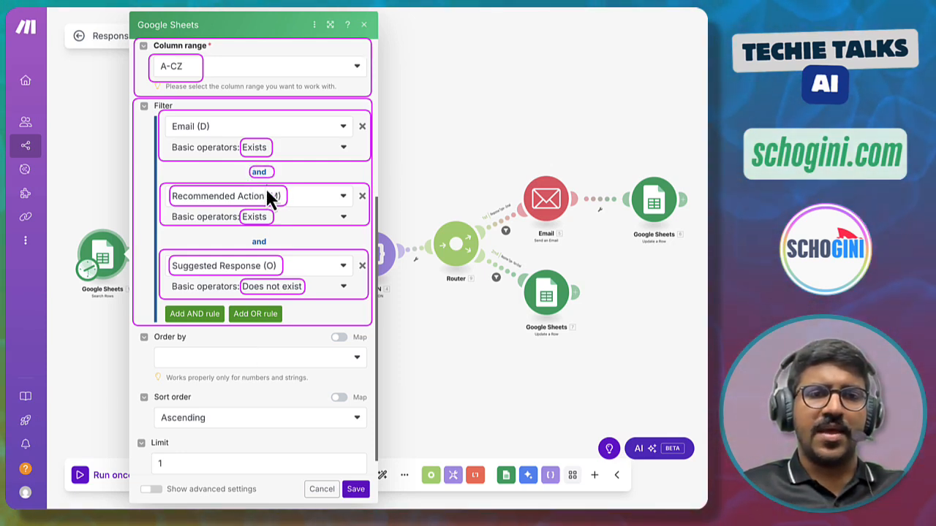
pyautogui.moveTo(248, 237); pyautogui.dragTo(263, 247)
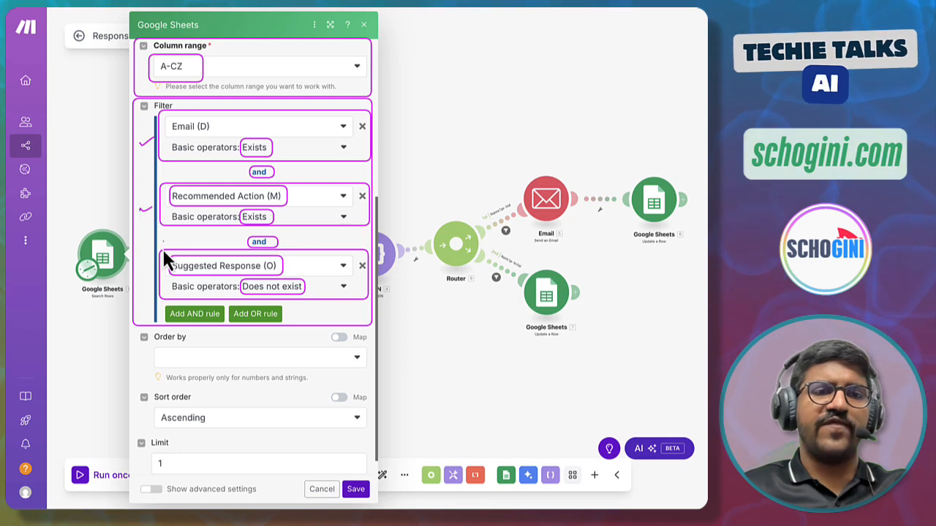
pyautogui.moveTo(138, 273); pyautogui.dragTo(153, 265)
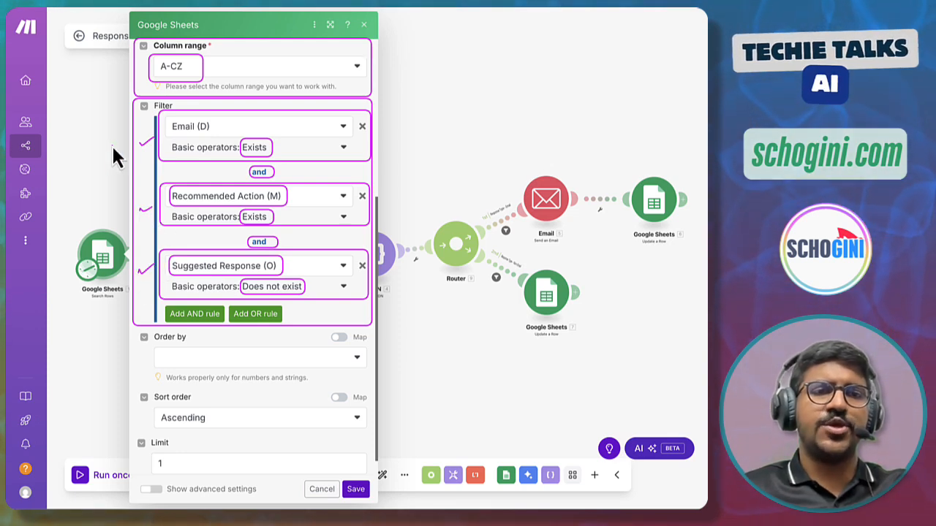
pyautogui.moveTo(111, 144); pyautogui.dragTo(114, 153)
pyautogui.moveTo(104, 143); pyautogui.dragTo(115, 142)
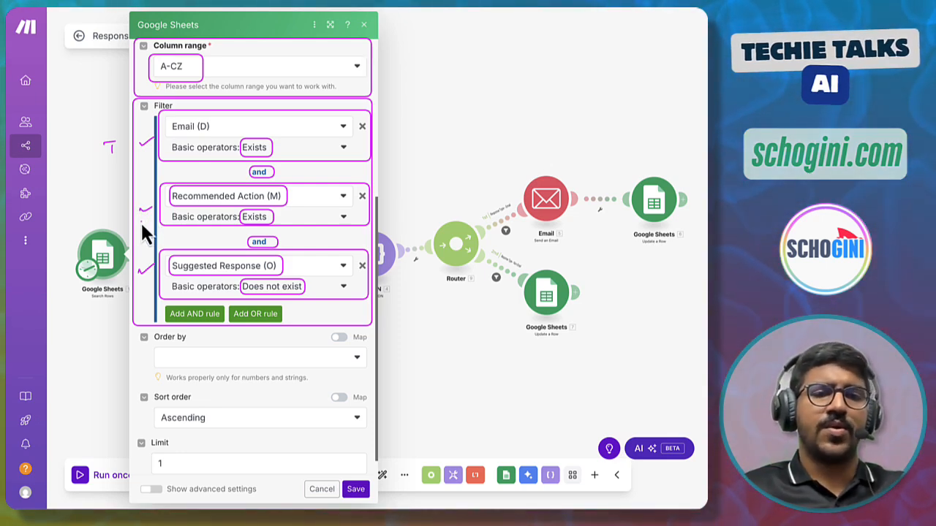
pyautogui.press('Escape')
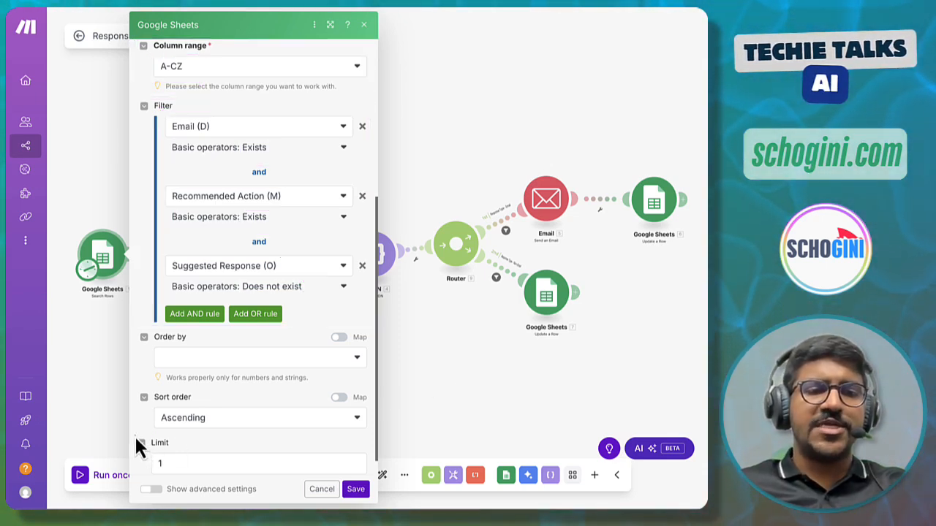
pyautogui.moveTo(133, 435)
pyautogui.mouseDown()
pyautogui.moveTo(131, 462)
pyautogui.moveTo(184, 472)
pyautogui.moveTo(371, 477)
pyautogui.mouseUp()
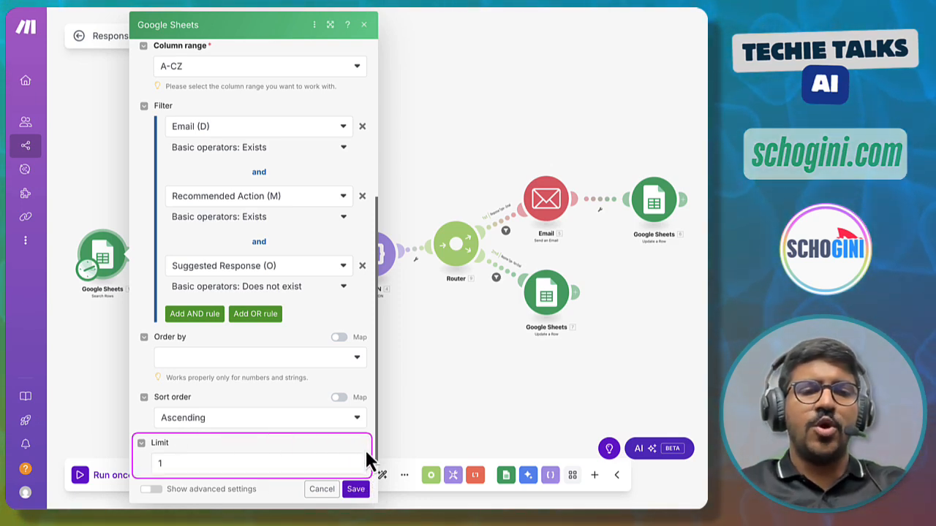
pyautogui.moveTo(152, 450)
pyautogui.mouseDown()
pyautogui.moveTo(152, 471)
pyautogui.moveTo(167, 477)
pyautogui.mouseUp()
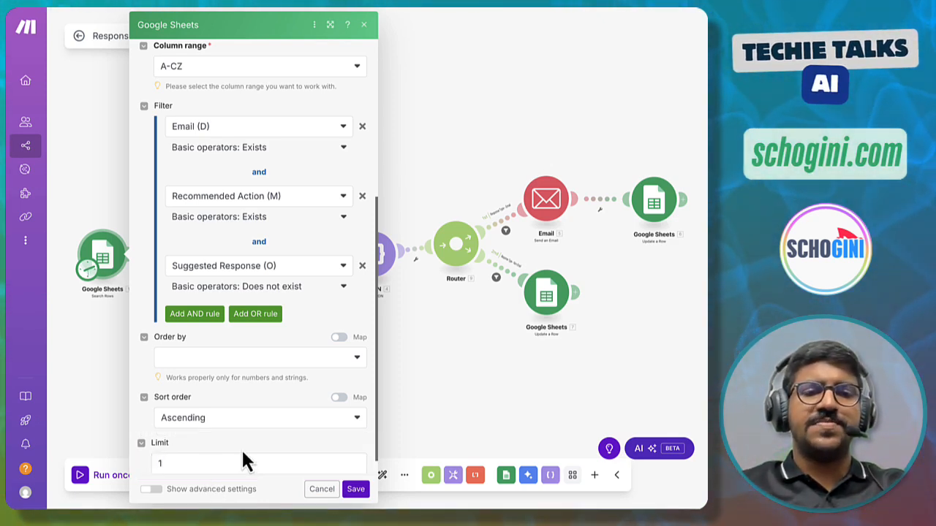
pyautogui.click(323, 489)
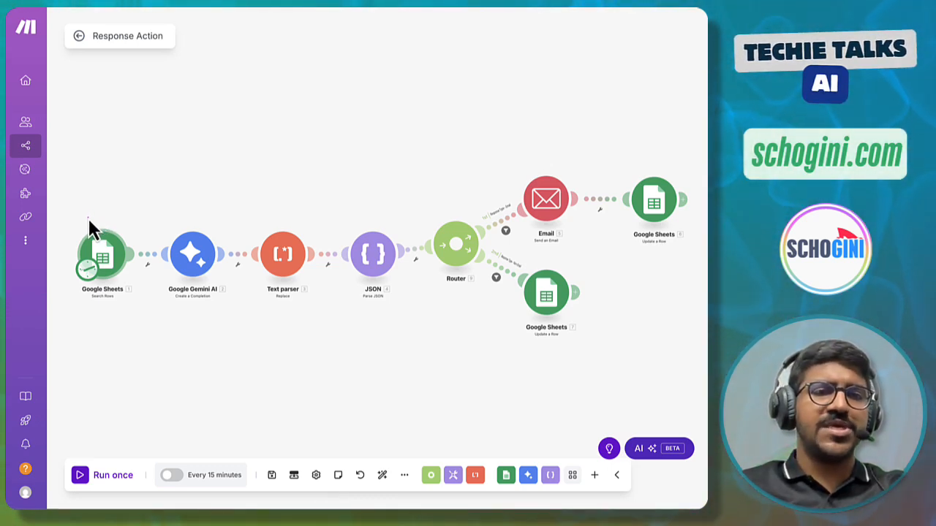
pyautogui.moveTo(87, 219); pyautogui.dragTo(107, 217)
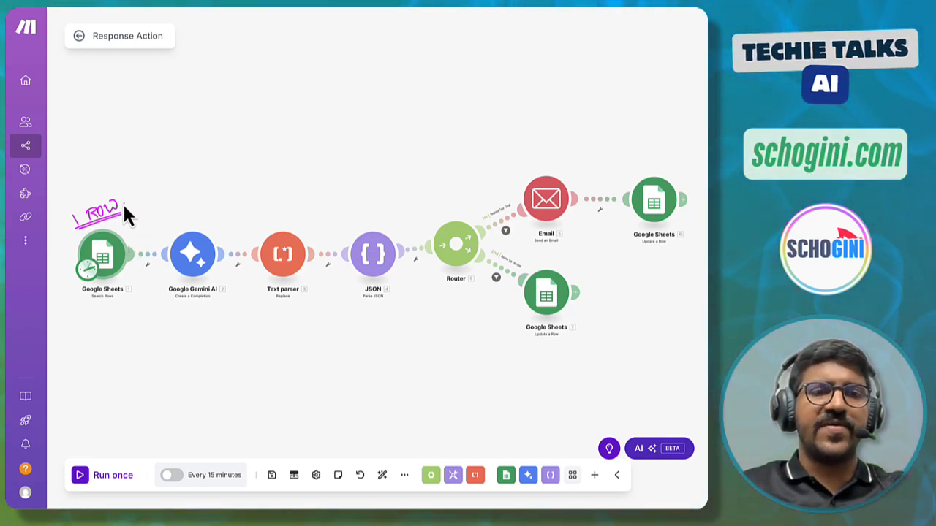
pyautogui.moveTo(155, 208)
pyautogui.mouseDown()
pyautogui.moveTo(152, 199)
pyautogui.moveTo(184, 209)
pyautogui.mouseUp()
pyautogui.moveTo(190, 196); pyautogui.dragTo(217, 214)
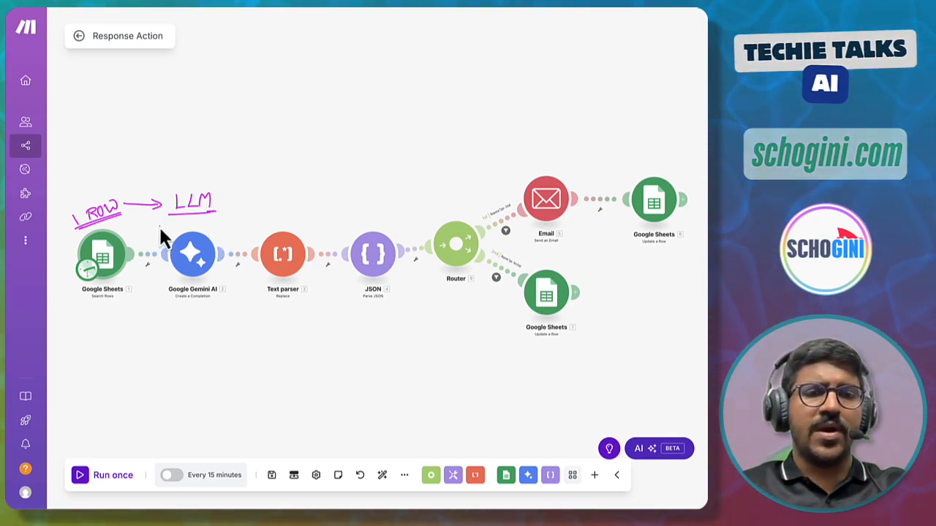
pyautogui.moveTo(158, 272); pyautogui.dragTo(231, 309)
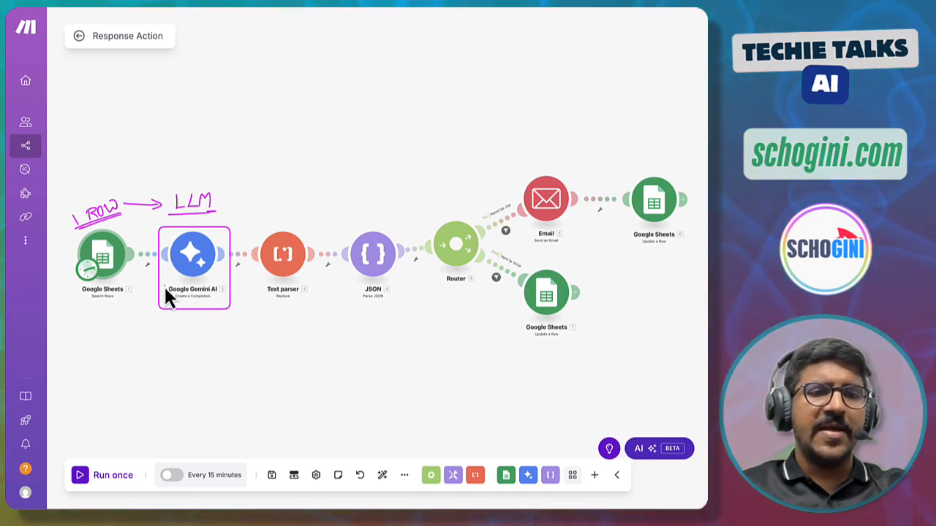
pyautogui.moveTo(167, 298); pyautogui.dragTo(227, 302)
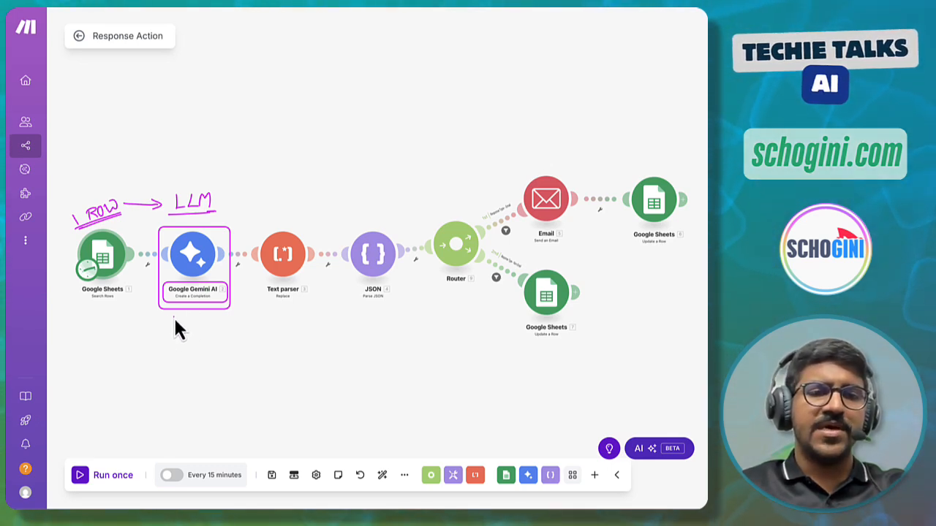
pyautogui.moveTo(188, 327); pyautogui.dragTo(228, 326)
pyautogui.moveTo(168, 337); pyautogui.dragTo(220, 336)
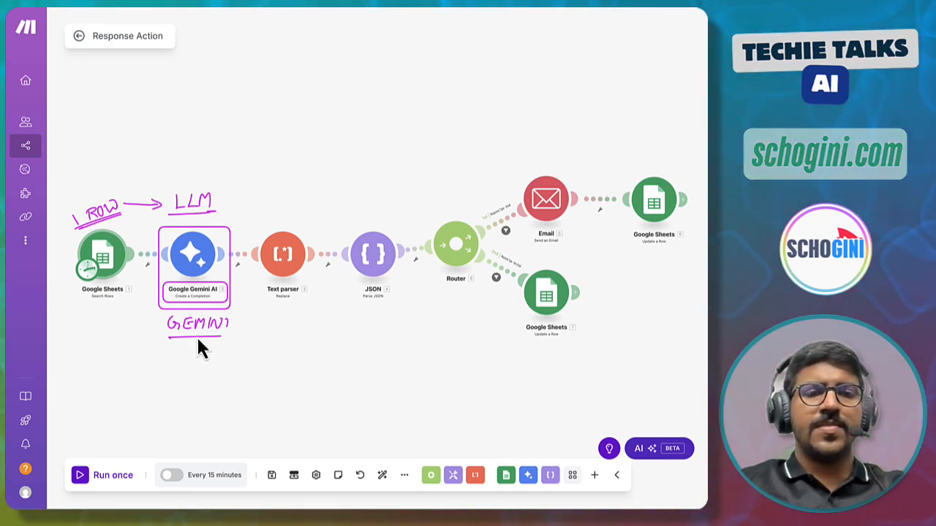
pyautogui.press('Escape')
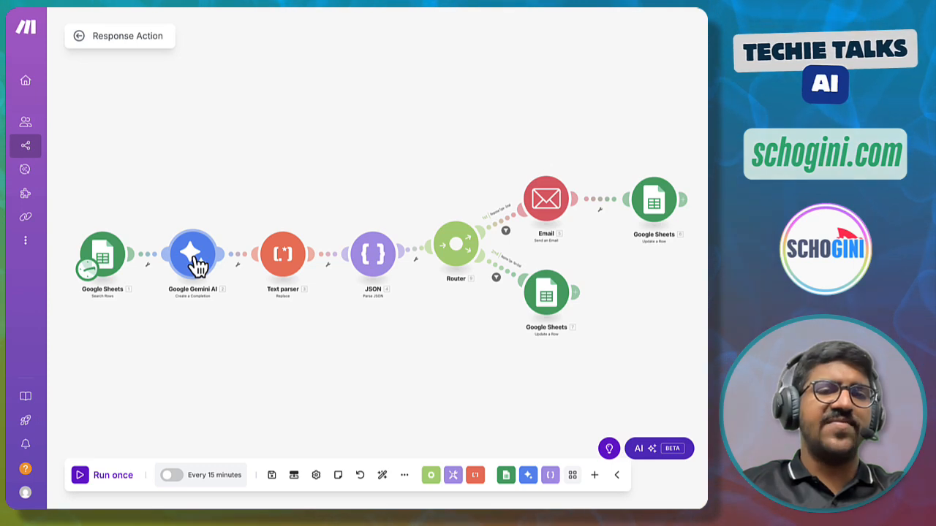
# - Open the Google Gemini AI module and browse the AI model list, keeping Gemini 2.5 Flash-Lite Preview 06-17
pyautogui.click(196, 265)
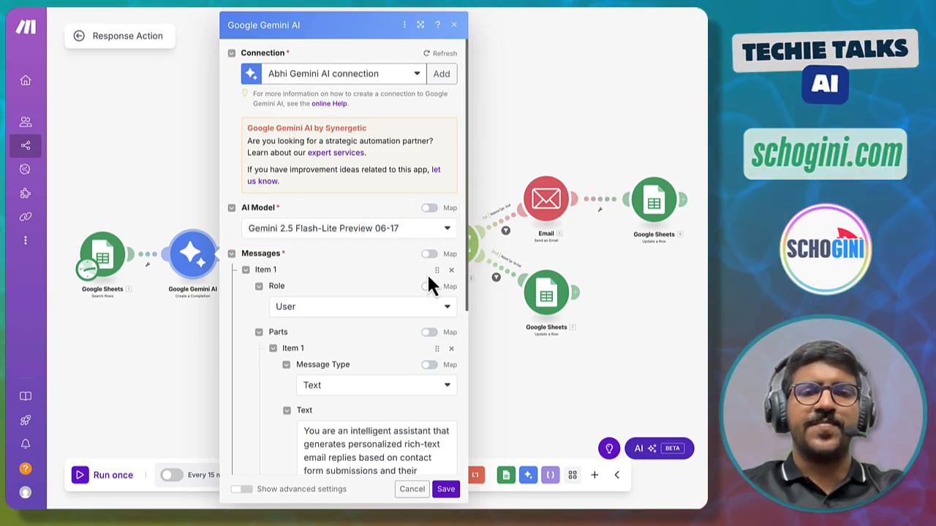
pyautogui.click(381, 231)
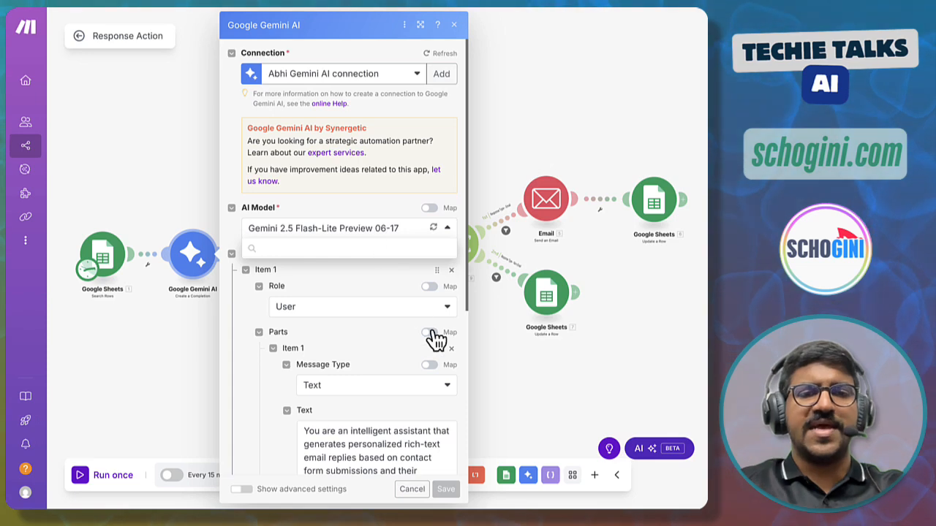
pyautogui.scroll(-5, 370, 356)
pyautogui.scroll(-3, 370, 355)
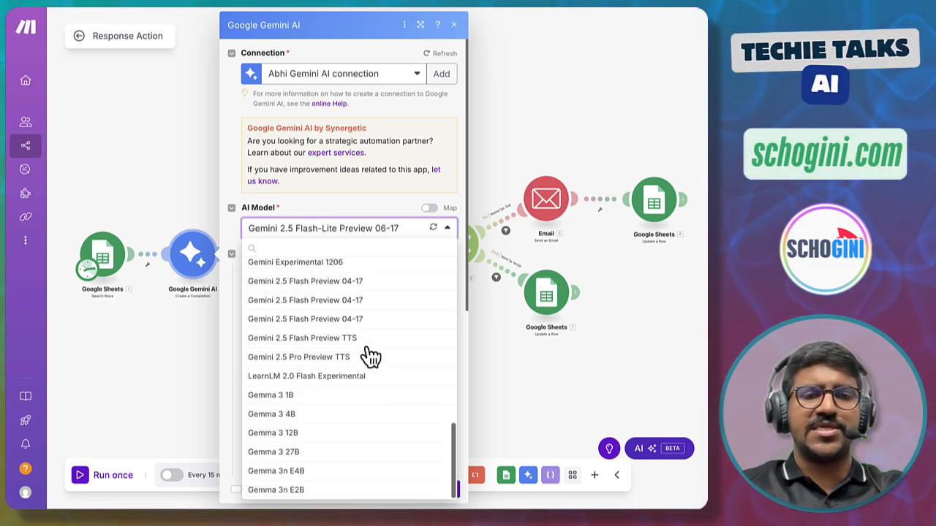
pyautogui.scroll(10, 370, 356)
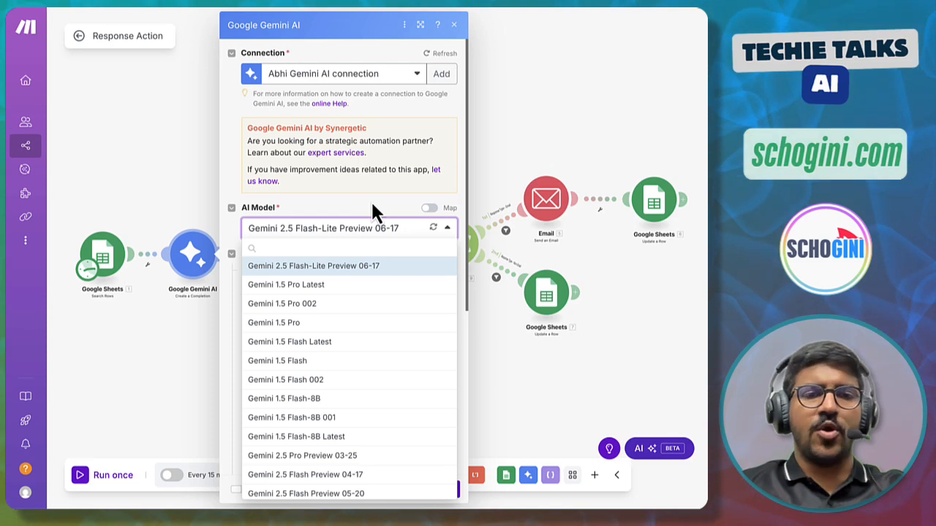
pyautogui.click(253, 228)
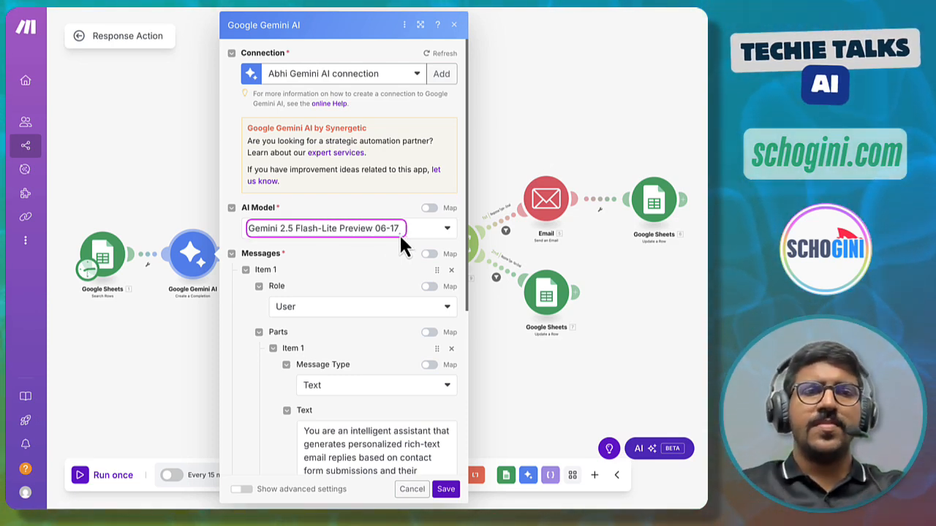
# - Read the prompt's opening instructions and its list of alternative recommended actions in the message text
pyautogui.scroll(-3, 399, 234)
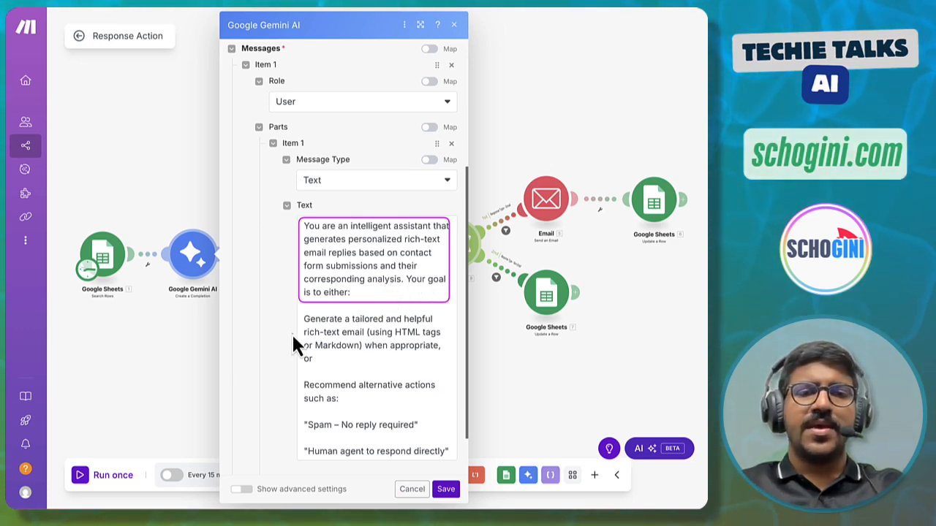
pyautogui.moveTo(300, 314)
pyautogui.mouseDown()
pyautogui.moveTo(300, 333)
pyautogui.moveTo(359, 369)
pyautogui.moveTo(445, 364)
pyautogui.mouseUp()
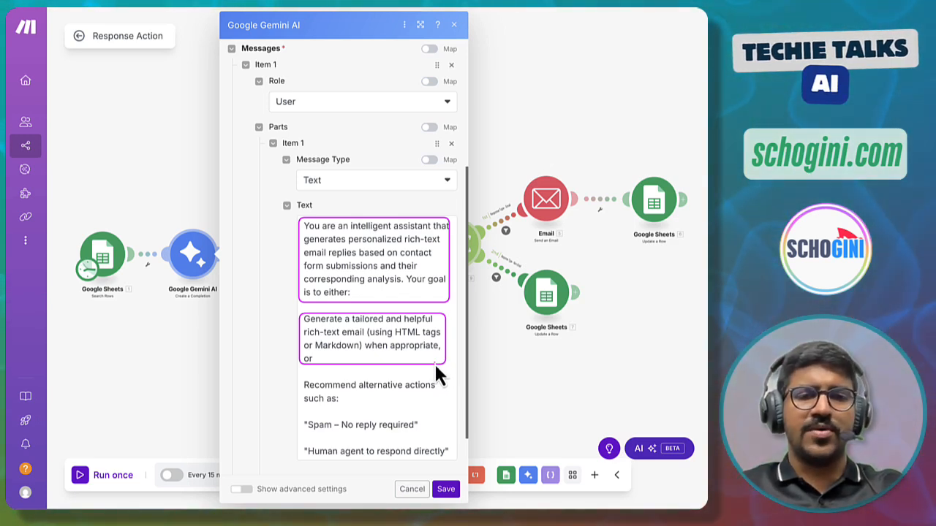
pyautogui.scroll(-5, 432, 358)
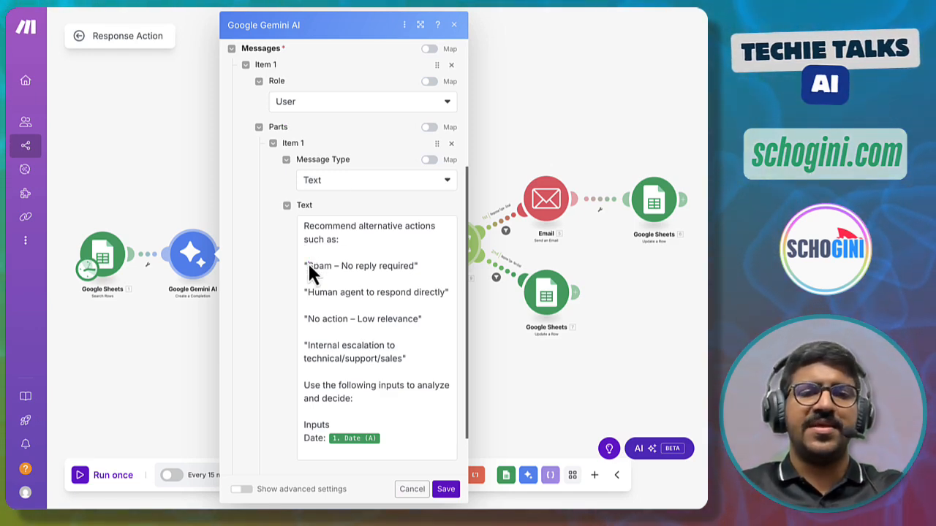
pyautogui.moveTo(299, 255)
pyautogui.mouseDown()
pyautogui.moveTo(389, 300)
pyautogui.moveTo(447, 344)
pyautogui.moveTo(446, 371)
pyautogui.moveTo(452, 365)
pyautogui.mouseUp()
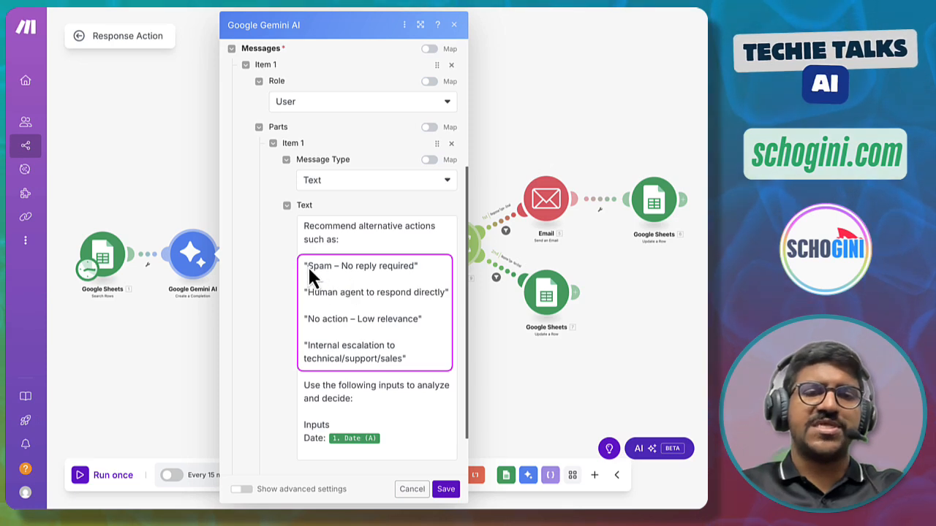
pyautogui.moveTo(301, 258)
pyautogui.mouseDown()
pyautogui.moveTo(341, 276)
pyautogui.moveTo(423, 276)
pyautogui.mouseUp()
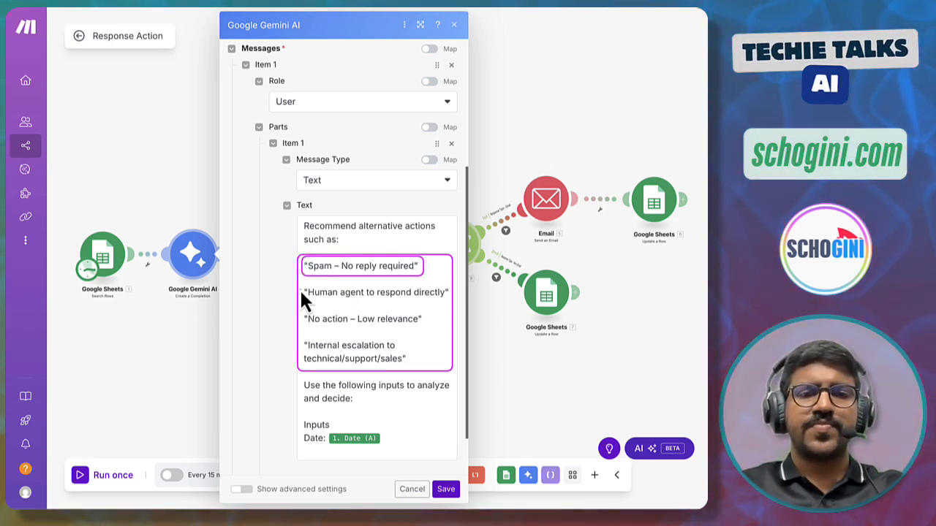
pyautogui.moveTo(300, 285)
pyautogui.mouseDown()
pyautogui.moveTo(308, 297)
pyautogui.moveTo(450, 303)
pyautogui.mouseUp()
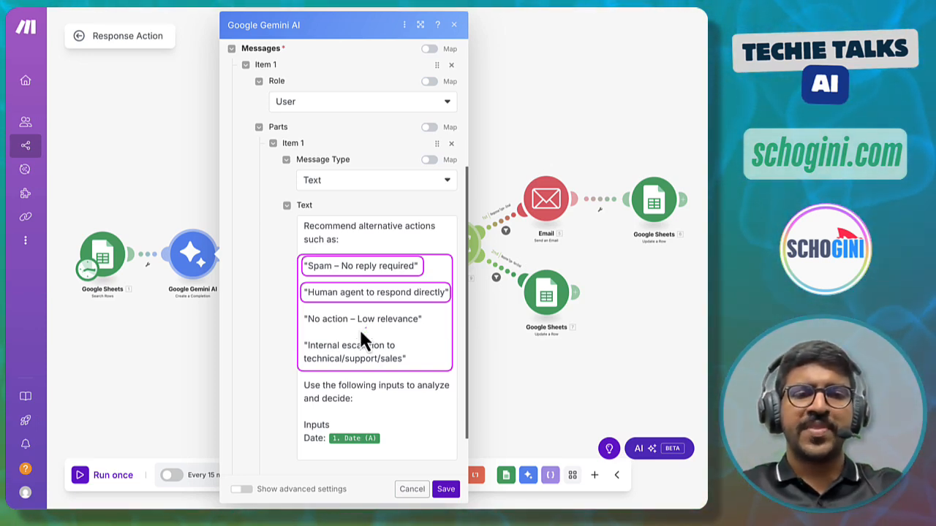
pyautogui.moveTo(301, 312); pyautogui.dragTo(300, 326)
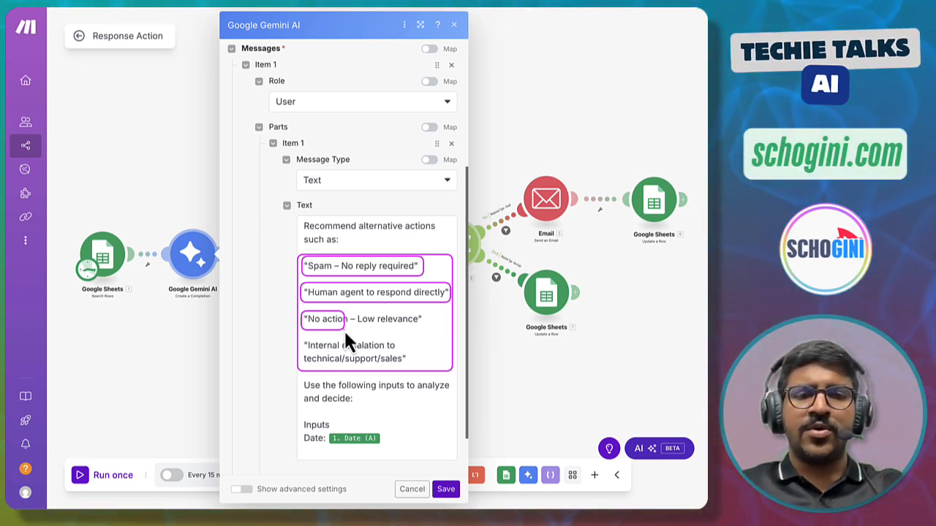
pyautogui.moveTo(424, 329); pyautogui.dragTo(425, 327)
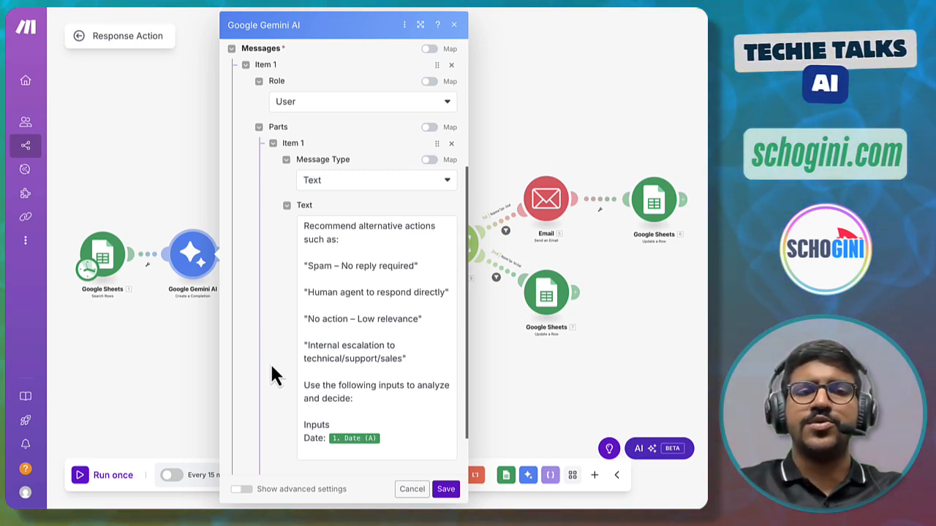
# - Scroll through the prompt's inputs section to review the mapped sheet columns from Date to Priority Level
pyautogui.scroll(-3, 441, 313)
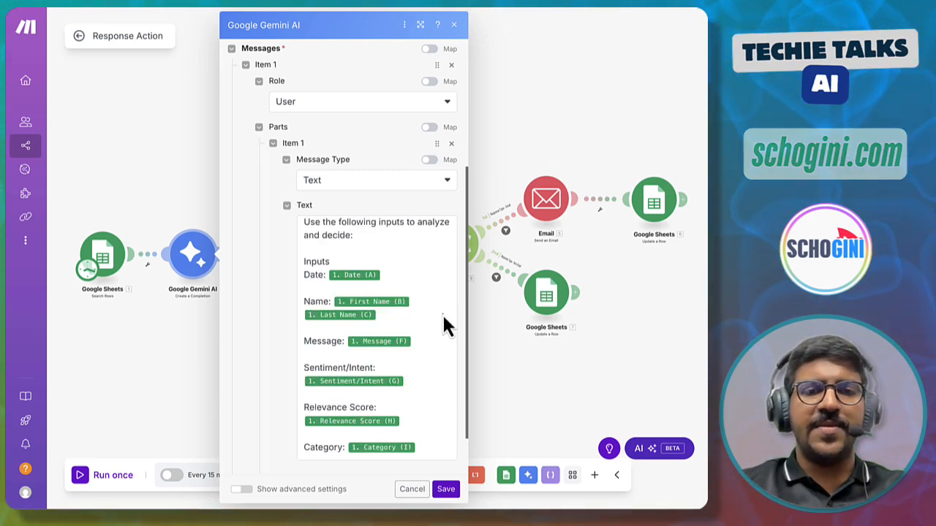
pyautogui.scroll(-1, 442, 313)
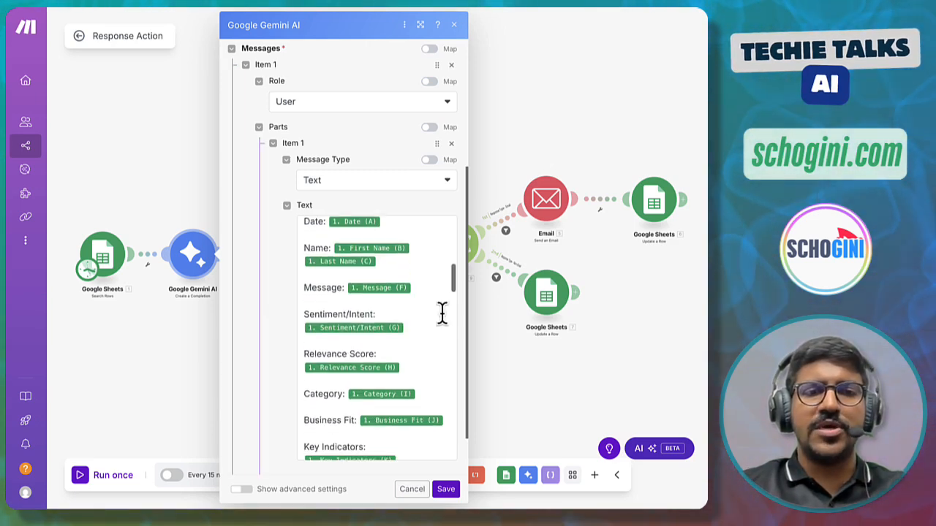
pyautogui.scroll(1, 442, 314)
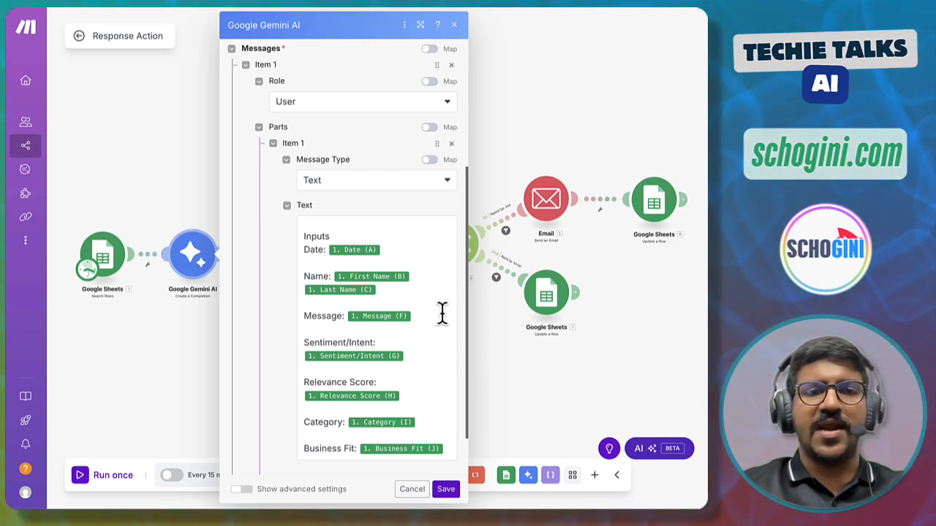
pyautogui.scroll(-2, 441, 317)
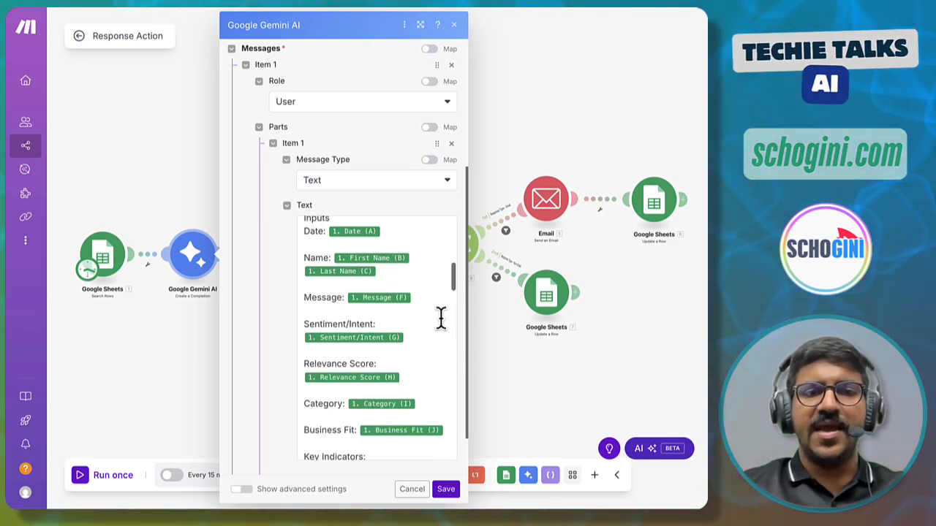
pyautogui.scroll(-1, 441, 317)
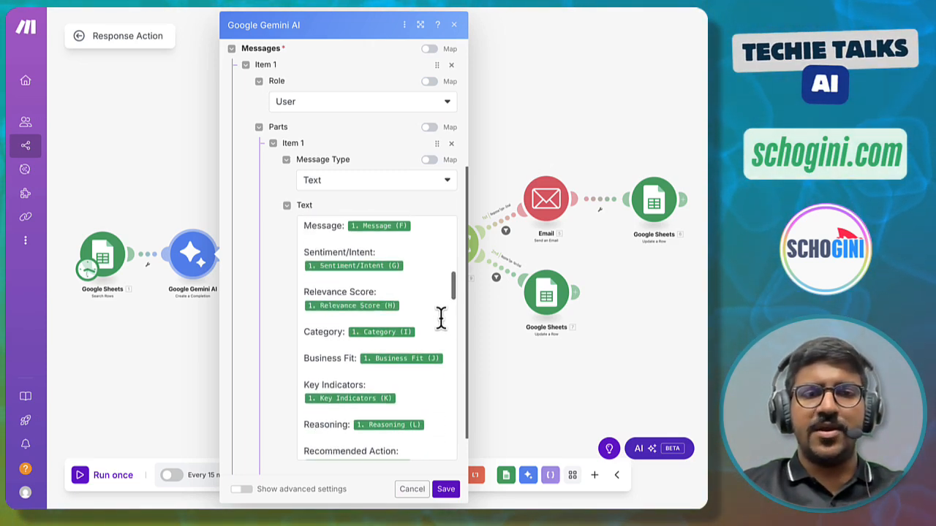
pyautogui.scroll(-1, 422, 339)
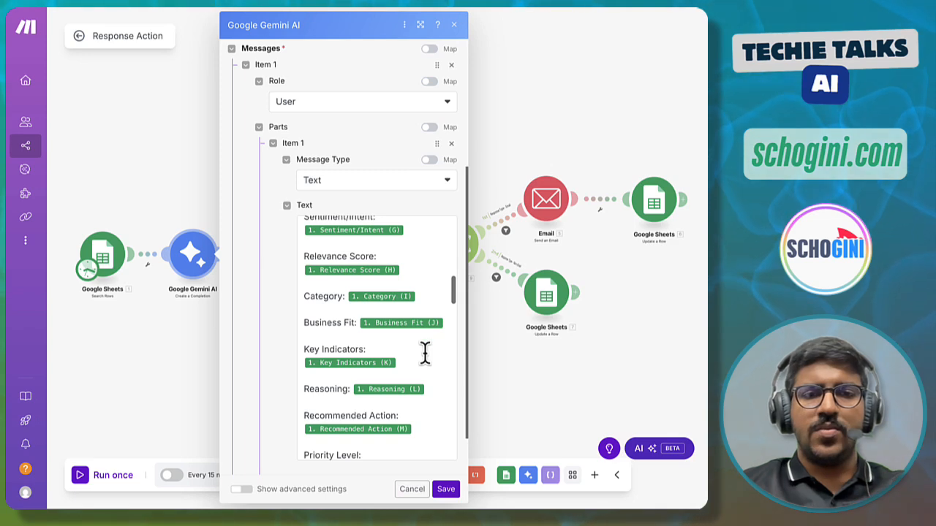
pyautogui.scroll(-1, 425, 355)
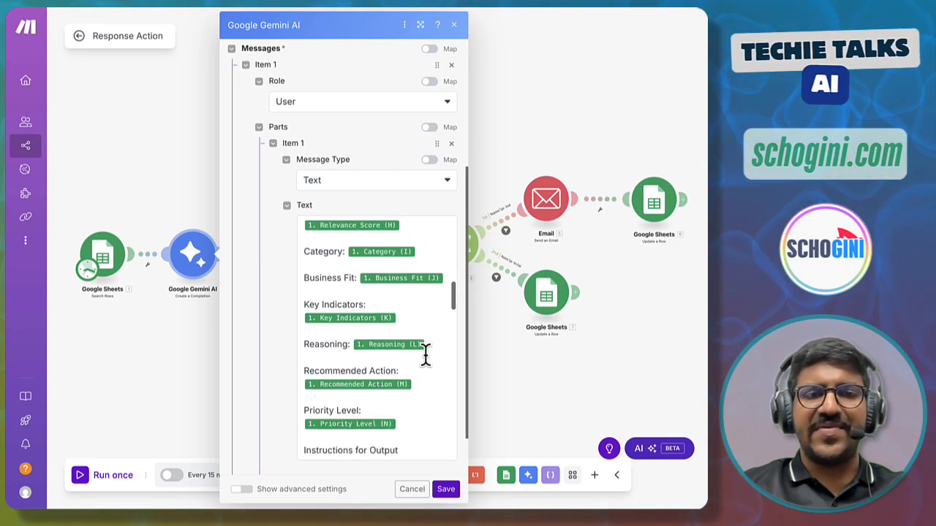
pyautogui.scroll(-2, 425, 356)
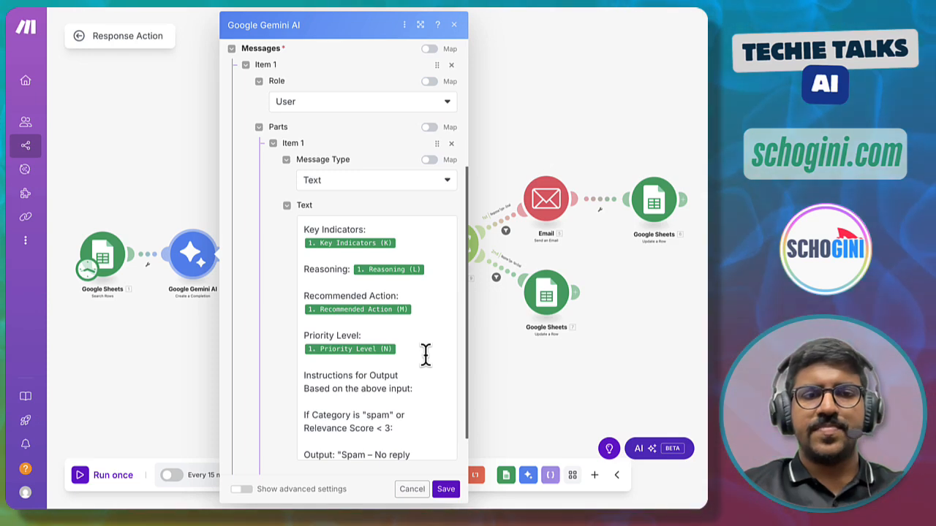
pyautogui.scroll(-1, 425, 356)
pyautogui.scroll(-4, 425, 355)
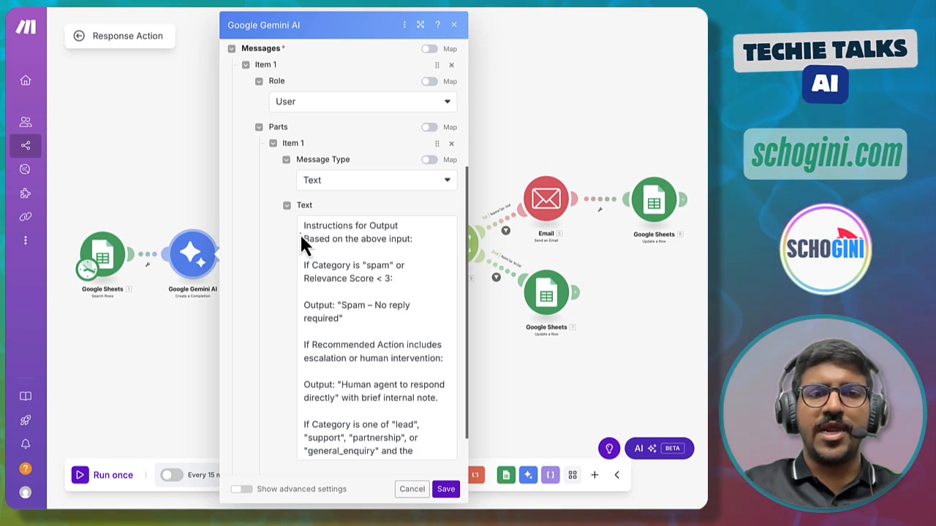
# - Review the prompt's output rules for spam, human escalation and tailored email replies
pyautogui.moveTo(300, 241); pyautogui.dragTo(415, 247)
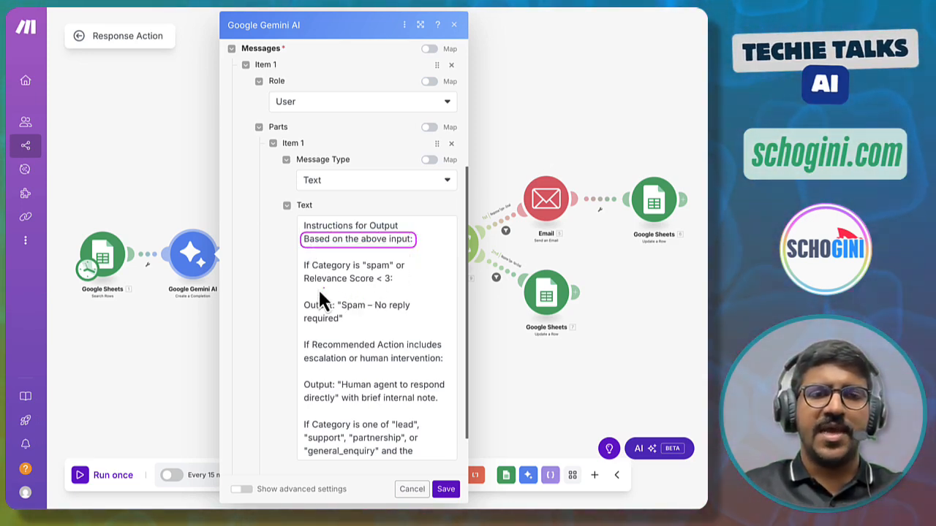
pyautogui.moveTo(301, 256)
pyautogui.mouseDown()
pyautogui.moveTo(376, 374)
pyautogui.moveTo(455, 464)
pyautogui.mouseUp()
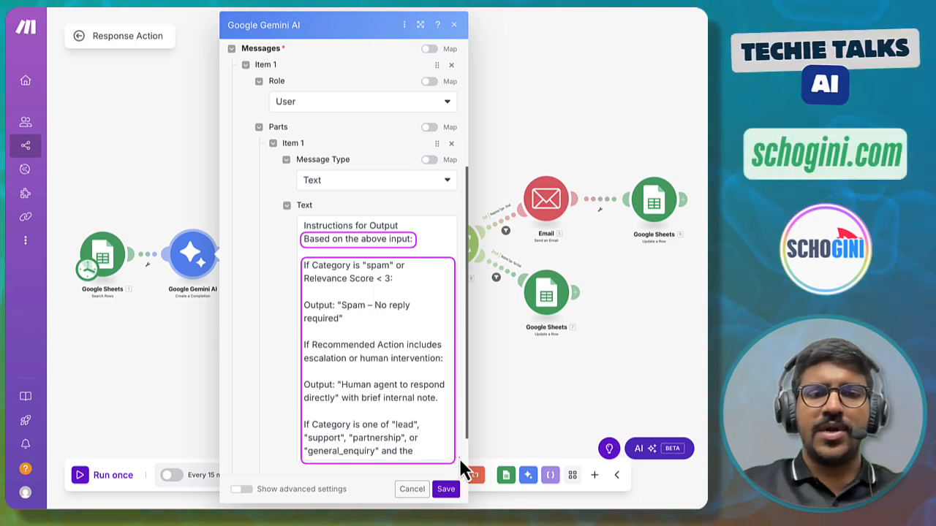
pyautogui.scroll(-1, 364, 415)
pyautogui.scroll(-6, 363, 416)
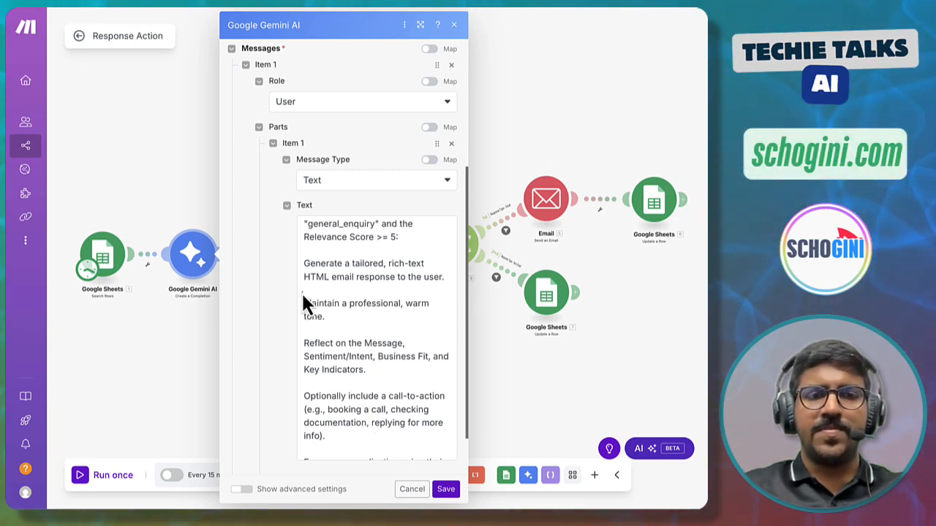
pyautogui.moveTo(303, 292)
pyautogui.mouseDown()
pyautogui.moveTo(307, 320)
pyautogui.moveTo(436, 327)
pyautogui.mouseUp()
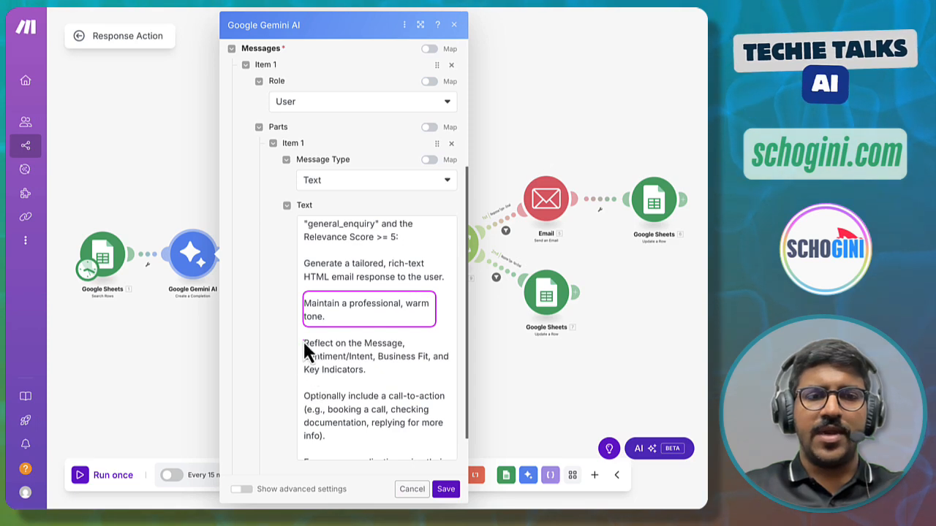
pyautogui.moveTo(304, 334)
pyautogui.mouseDown()
pyautogui.moveTo(334, 381)
pyautogui.moveTo(450, 381)
pyautogui.mouseUp()
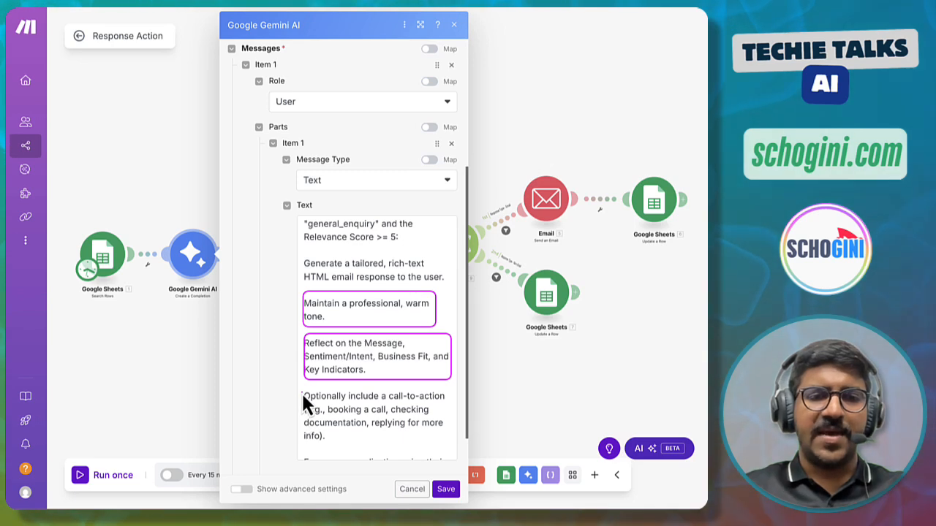
pyautogui.moveTo(301, 389)
pyautogui.mouseDown()
pyautogui.moveTo(335, 442)
pyautogui.moveTo(444, 443)
pyautogui.mouseUp()
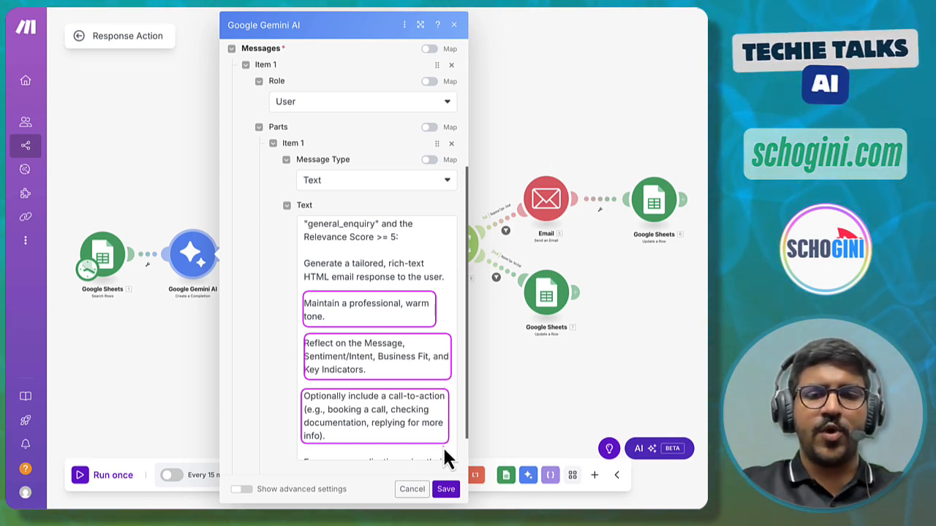
# - Review the company info, link guidance and required JSON output structure at the end of the prompt
pyautogui.scroll(-5, 443, 446)
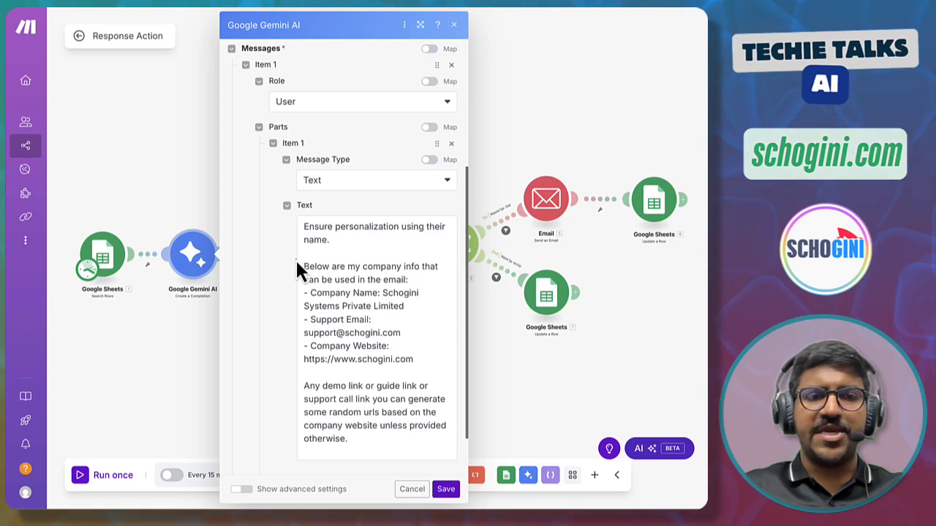
pyautogui.moveTo(295, 259)
pyautogui.mouseDown()
pyautogui.moveTo(356, 351)
pyautogui.moveTo(451, 366)
pyautogui.mouseUp()
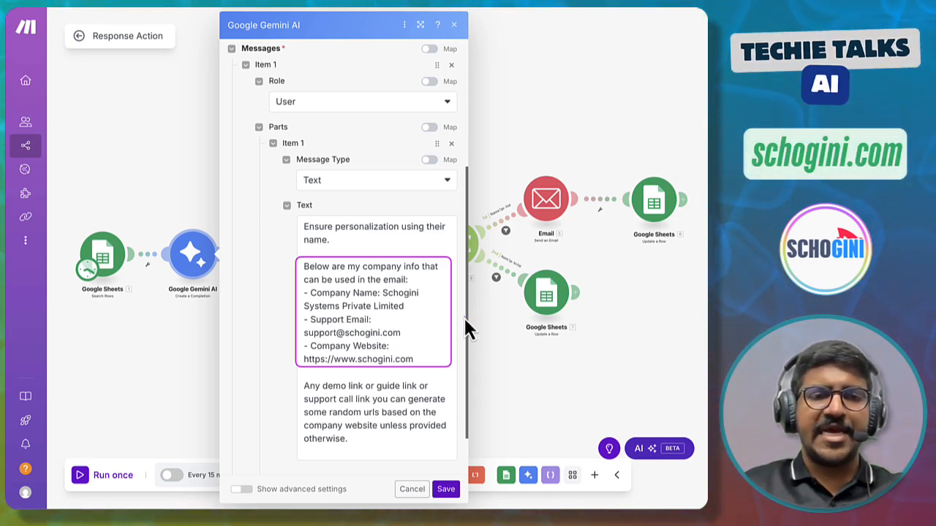
pyautogui.scroll(-3, 312, 262)
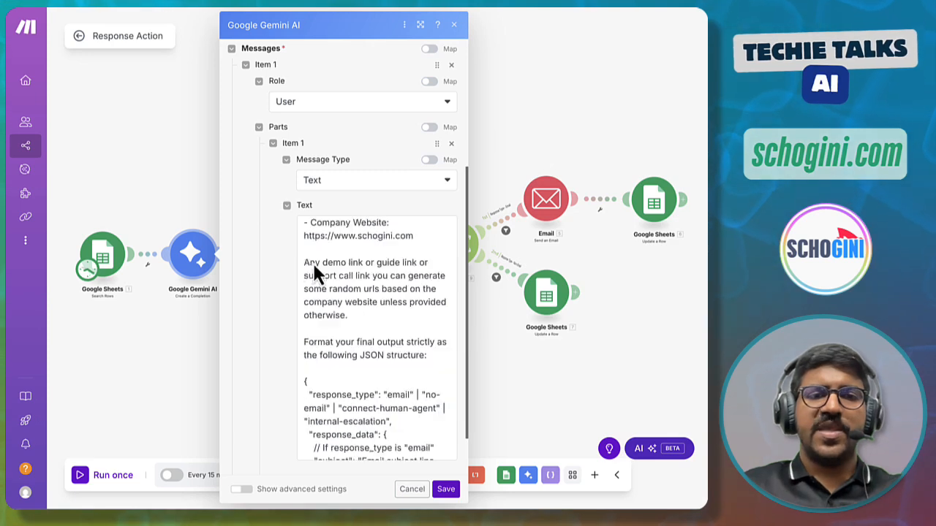
pyautogui.moveTo(300, 253); pyautogui.dragTo(449, 323)
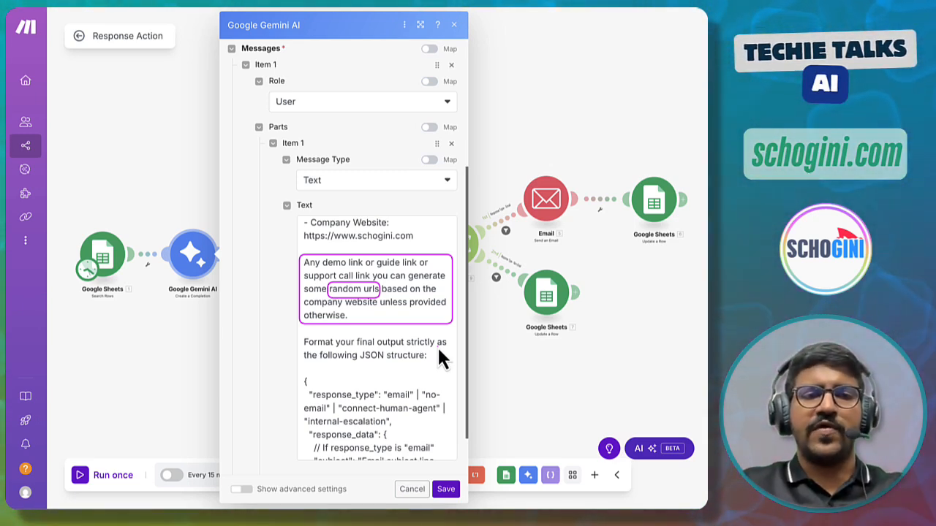
pyautogui.scroll(-3, 438, 351)
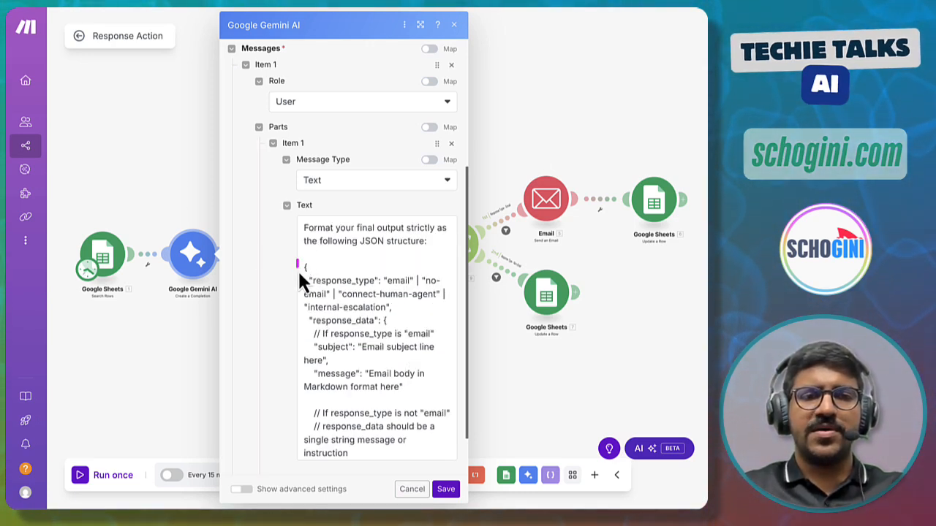
# - Review the JSON output structure at the end of the Gemini prompt and close the module
pyautogui.moveTo(299, 260)
pyautogui.mouseDown()
pyautogui.moveTo(393, 364)
pyautogui.moveTo(458, 468)
pyautogui.mouseUp()
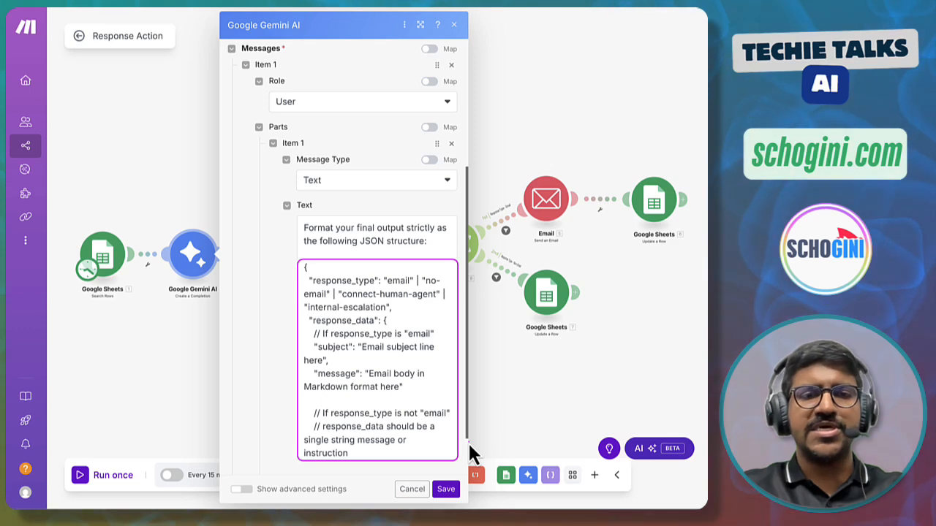
pyautogui.scroll(-5, 388, 424)
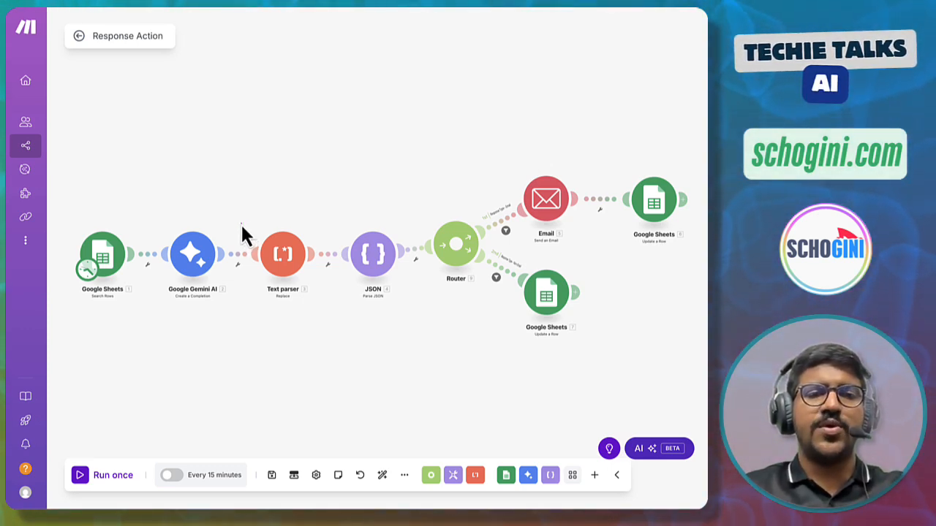
# - Open the Text parser Replace module and review its pattern, match options and mapped Gemini result text
pyautogui.moveTo(241, 223)
pyautogui.mouseDown()
pyautogui.moveTo(250, 253)
pyautogui.moveTo(326, 311)
pyautogui.mouseUp()
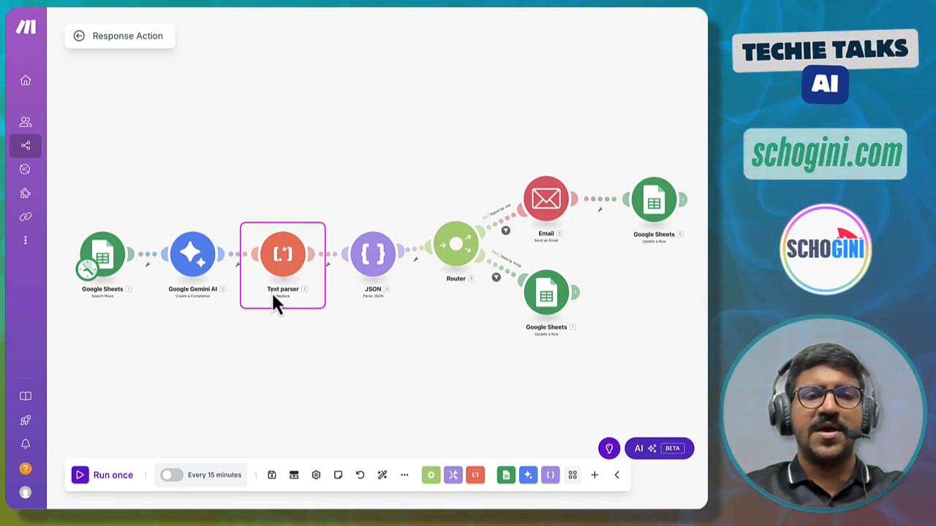
pyautogui.moveTo(271, 292); pyautogui.dragTo(294, 302)
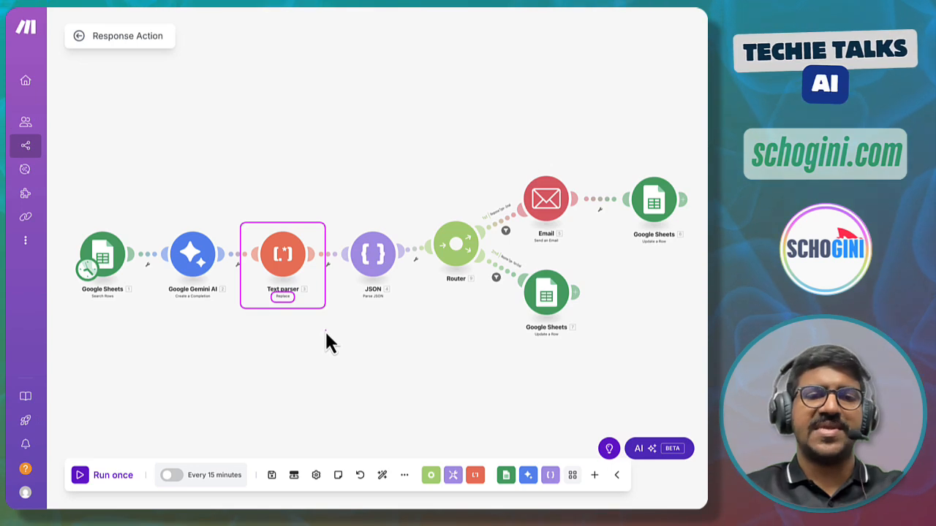
pyautogui.click(282, 255)
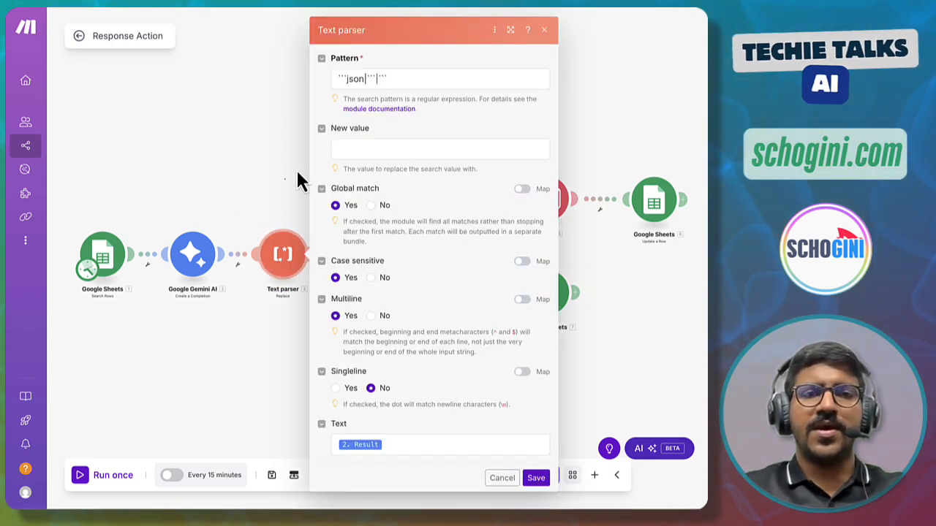
pyautogui.moveTo(333, 76); pyautogui.dragTo(399, 88)
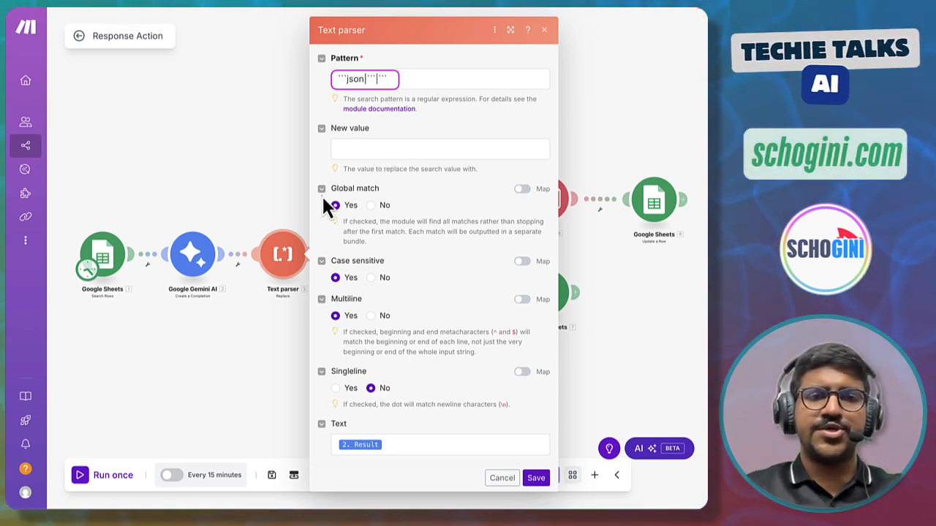
pyautogui.moveTo(324, 196); pyautogui.dragTo(351, 213)
pyautogui.moveTo(324, 268)
pyautogui.mouseDown()
pyautogui.moveTo(350, 285)
pyautogui.moveTo(331, 325)
pyautogui.moveTo(346, 325)
pyautogui.mouseUp()
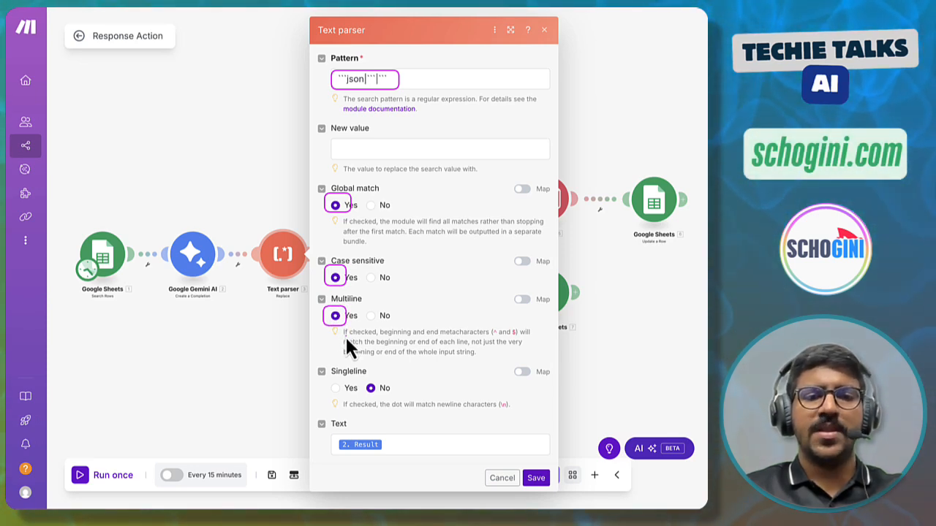
pyautogui.moveTo(330, 436)
pyautogui.mouseDown()
pyautogui.moveTo(334, 457)
pyautogui.moveTo(381, 458)
pyautogui.mouseUp()
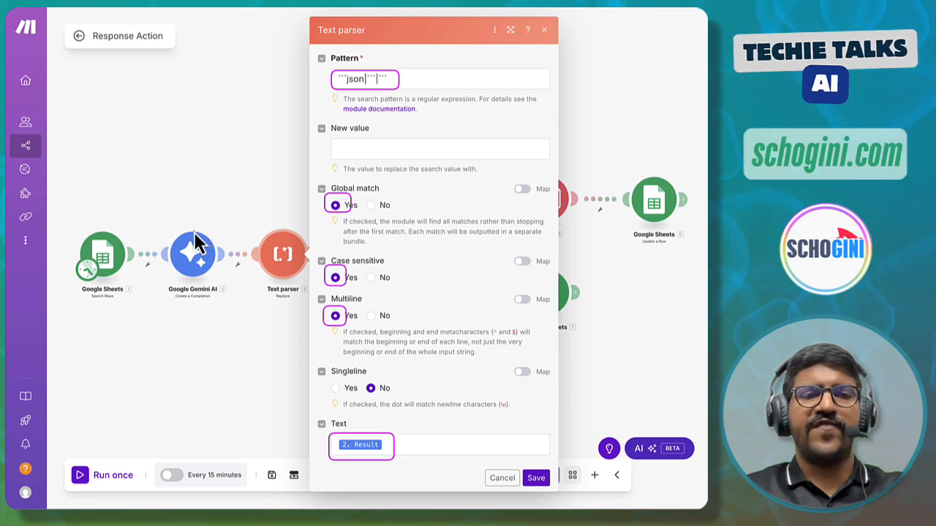
pyautogui.moveTo(190, 233); pyautogui.dragTo(256, 278)
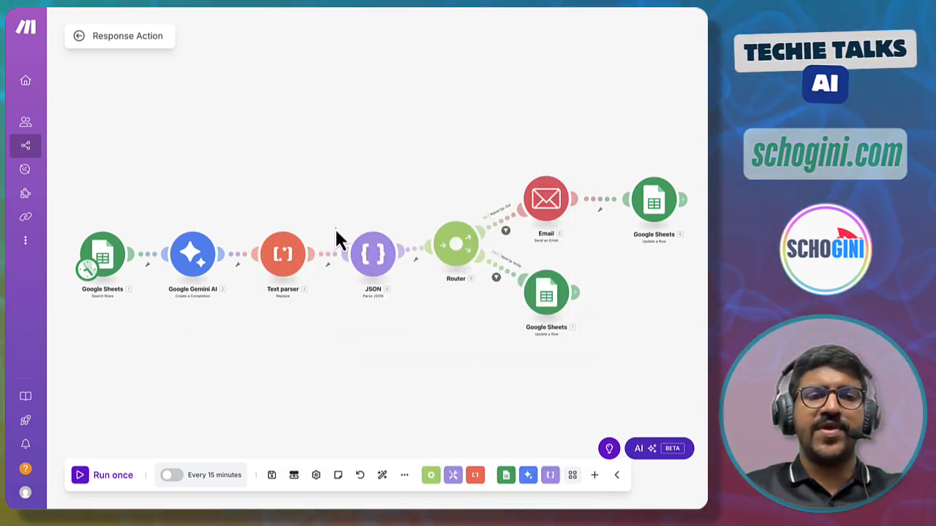
# - Inspect the JSON Parse module's JSON string, mapped from the Text parser's text output
pyautogui.moveTo(330, 223)
pyautogui.mouseDown()
pyautogui.moveTo(378, 304)
pyautogui.moveTo(410, 310)
pyautogui.mouseUp()
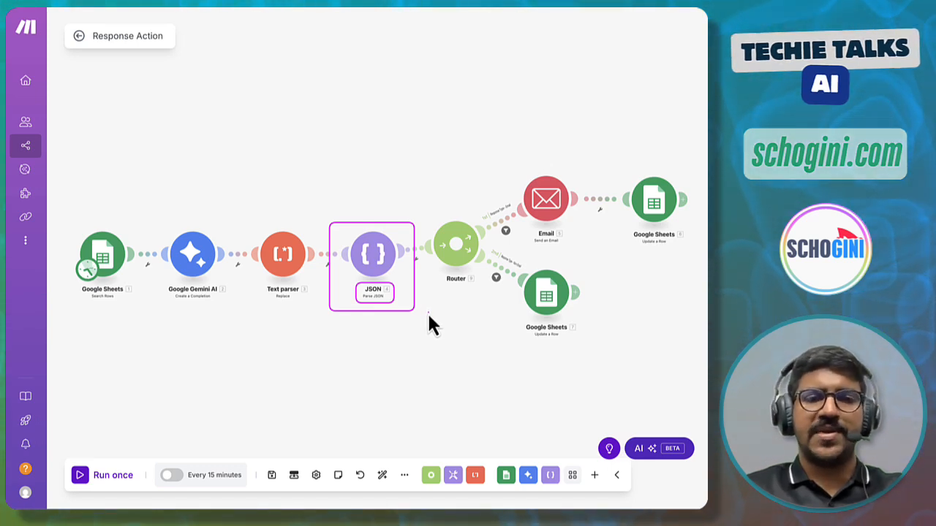
pyautogui.click(380, 267)
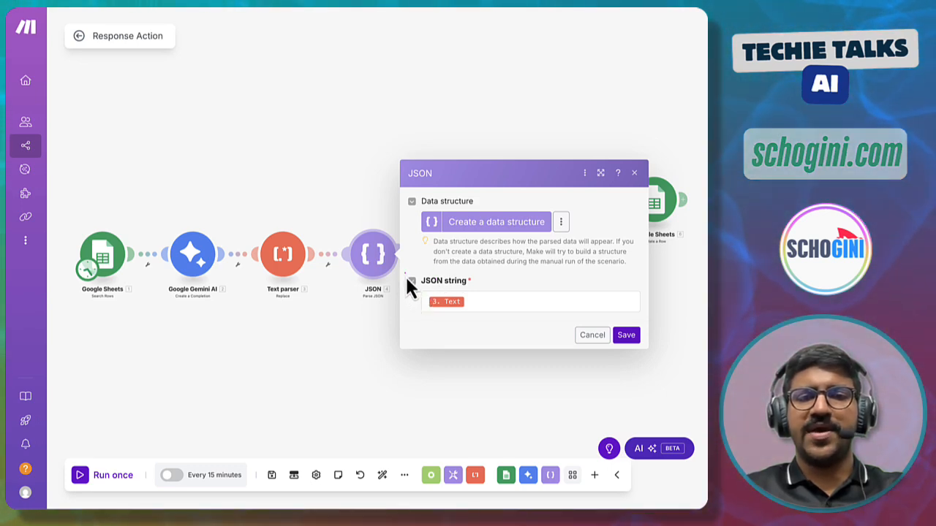
pyautogui.moveTo(404, 271)
pyautogui.mouseDown()
pyautogui.moveTo(446, 319)
pyautogui.moveTo(494, 319)
pyautogui.mouseUp()
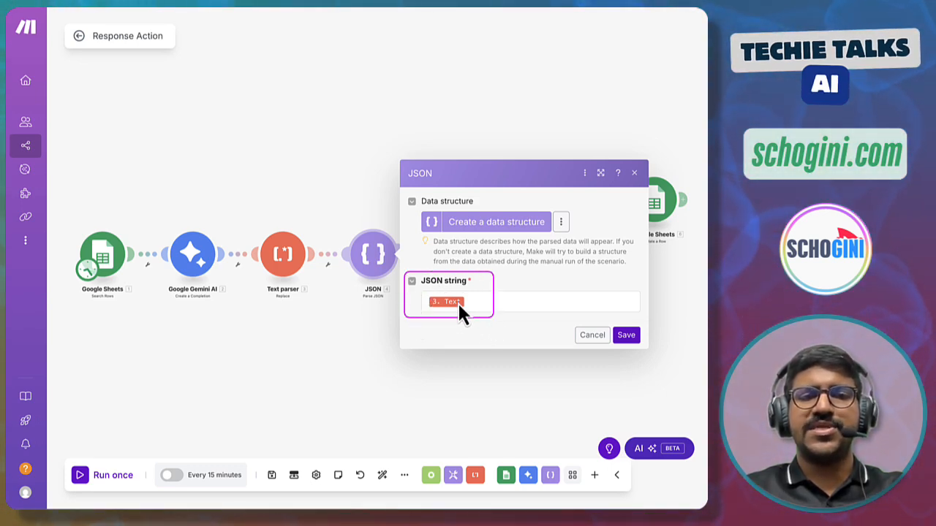
pyautogui.moveTo(302, 238)
pyautogui.mouseDown()
pyautogui.moveTo(316, 226)
pyautogui.moveTo(376, 277)
pyautogui.moveTo(385, 301)
pyautogui.moveTo(402, 299)
pyautogui.mouseUp()
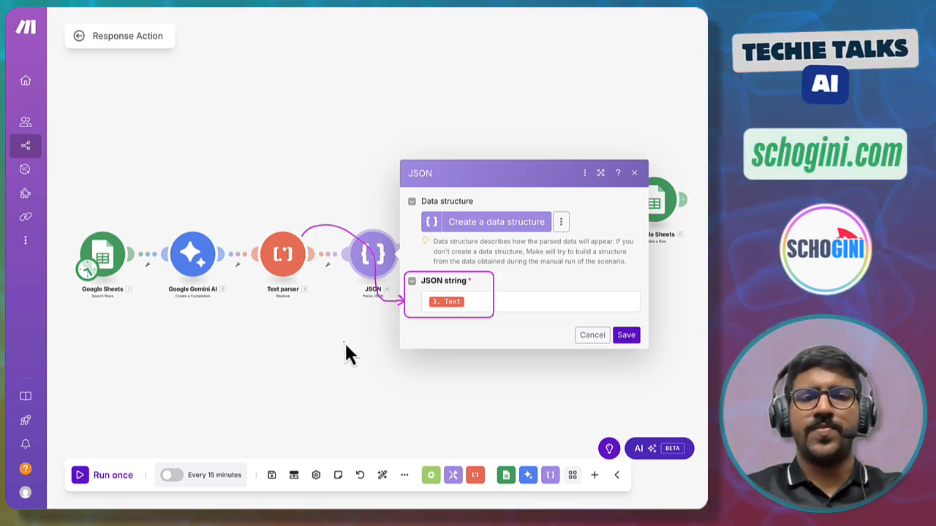
pyautogui.click(331, 368)
# - Examine the router and its two branches leading to the email path and the sheet update
pyautogui.moveTo(412, 214)
pyautogui.mouseDown()
pyautogui.moveTo(443, 305)
pyautogui.moveTo(488, 289)
pyautogui.mouseUp()
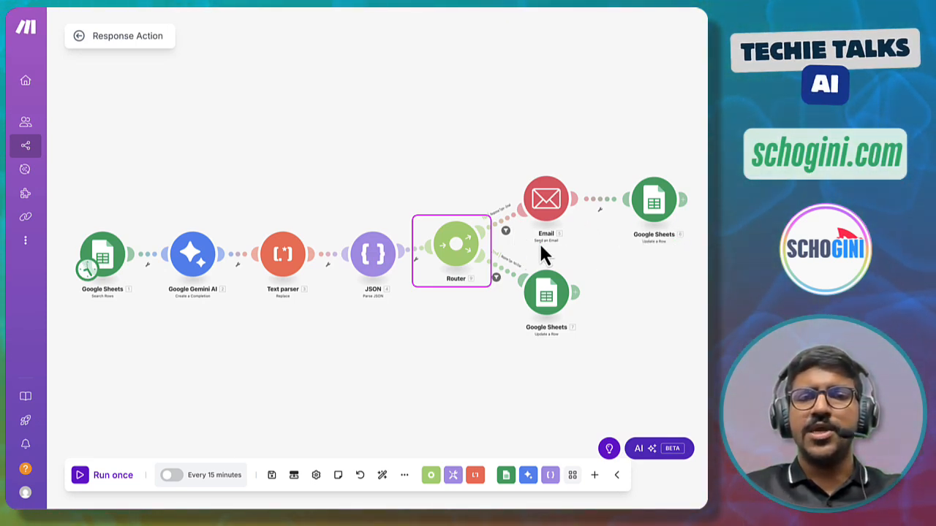
pyautogui.moveTo(518, 201); pyautogui.dragTo(695, 250)
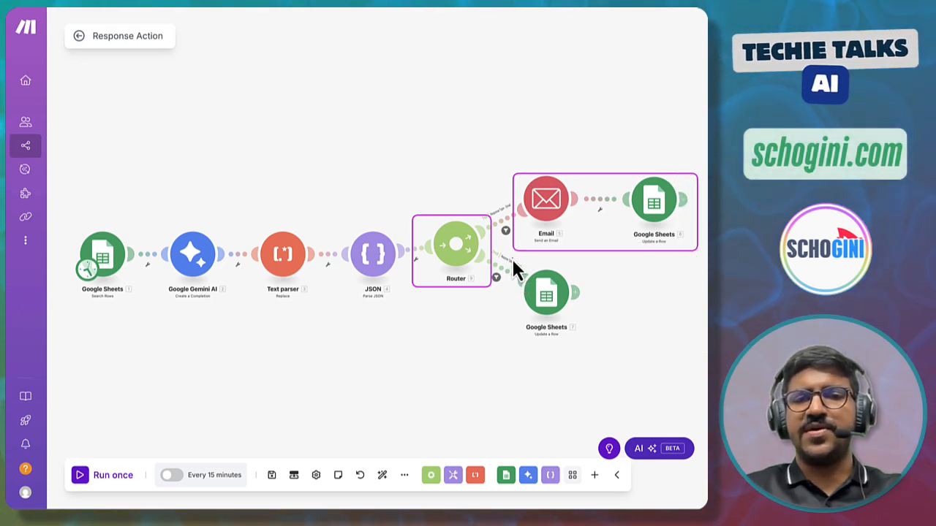
pyautogui.moveTo(512, 258); pyautogui.dragTo(589, 343)
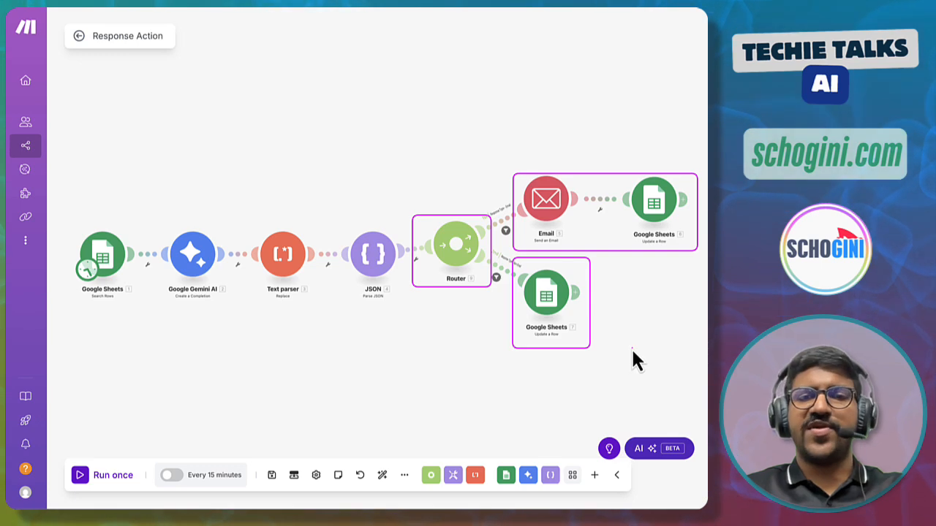
pyautogui.moveTo(475, 205); pyautogui.dragTo(532, 225)
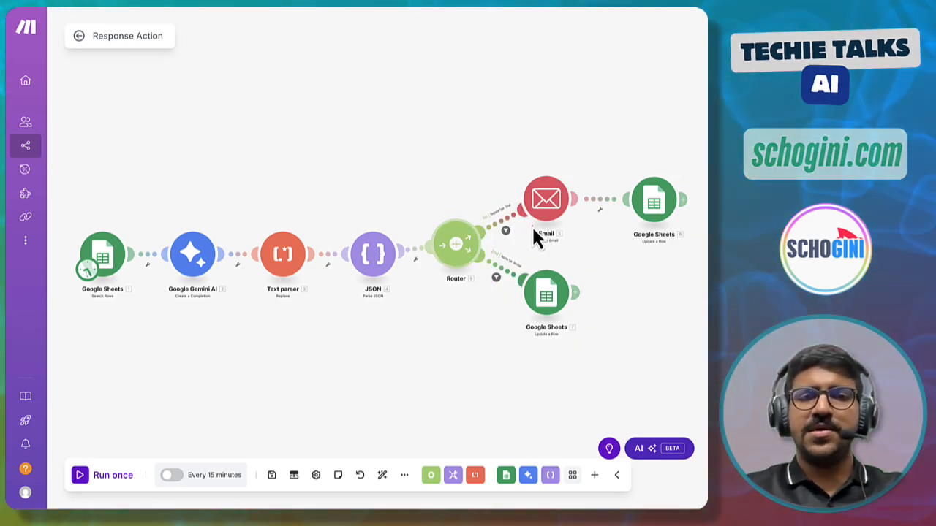
# - Review the email route's filter, which checks that response_type equals email
pyautogui.click(512, 221)
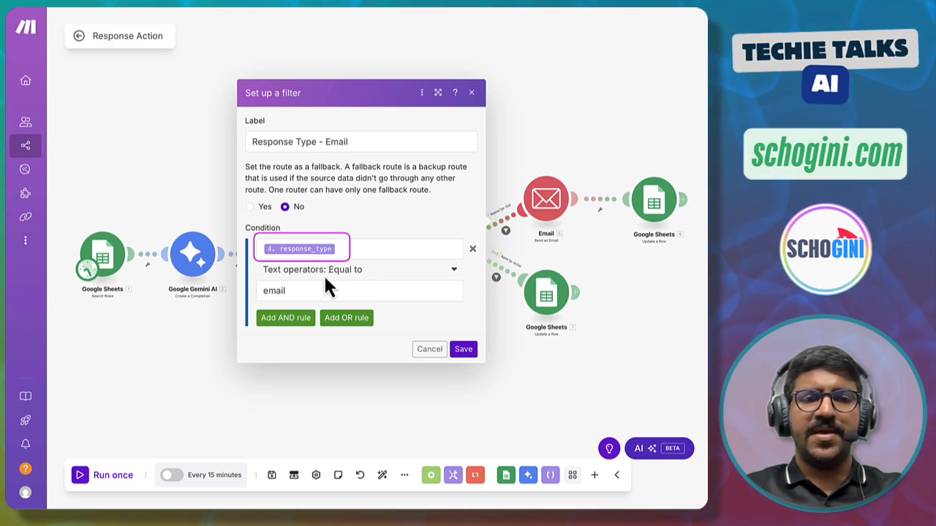
pyautogui.moveTo(258, 280)
pyautogui.mouseDown()
pyautogui.moveTo(263, 300)
pyautogui.moveTo(296, 302)
pyautogui.mouseUp()
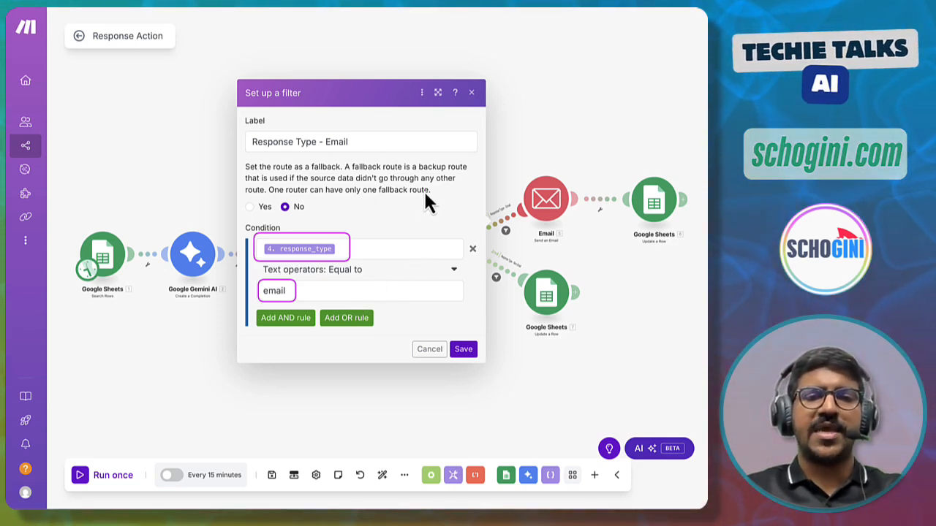
pyautogui.click(455, 349)
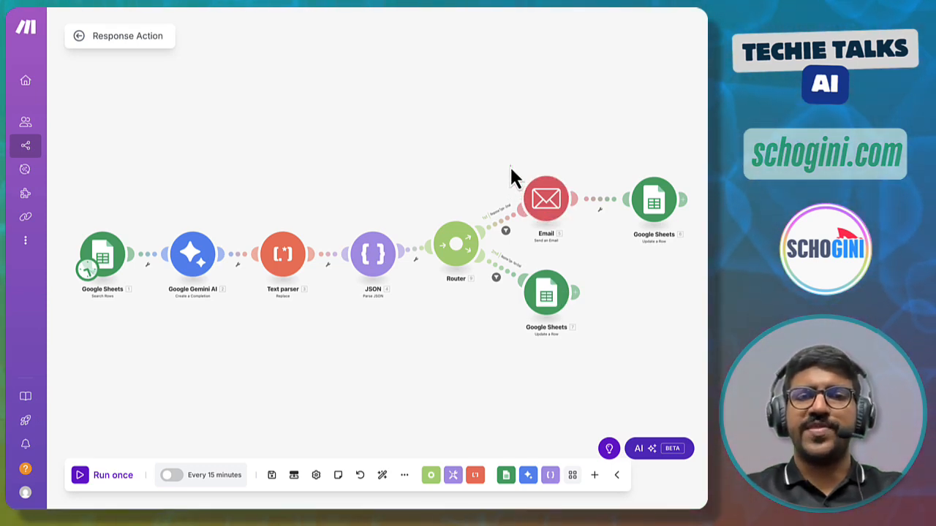
# - Open the Email module and review its connection, recipient, subject and content mappings
pyautogui.moveTo(511, 172); pyautogui.dragTo(591, 254)
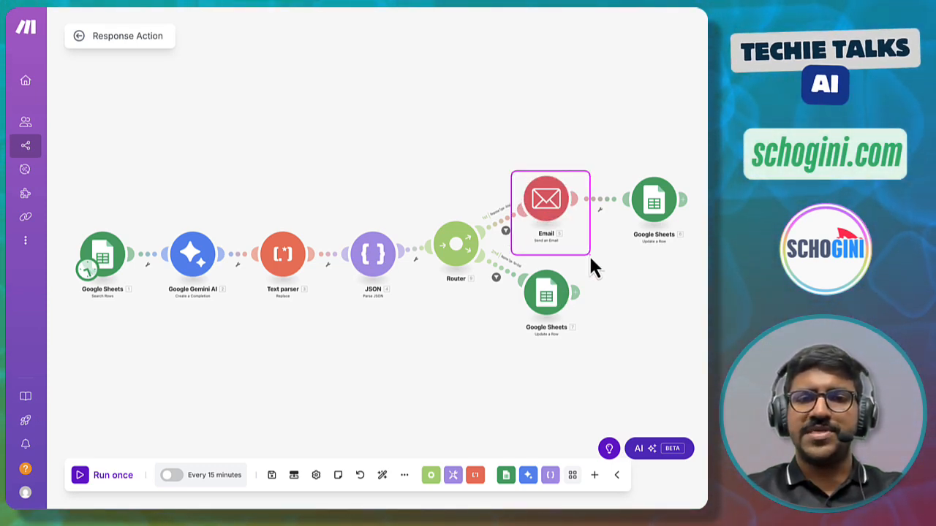
pyautogui.moveTo(533, 236); pyautogui.dragTo(567, 247)
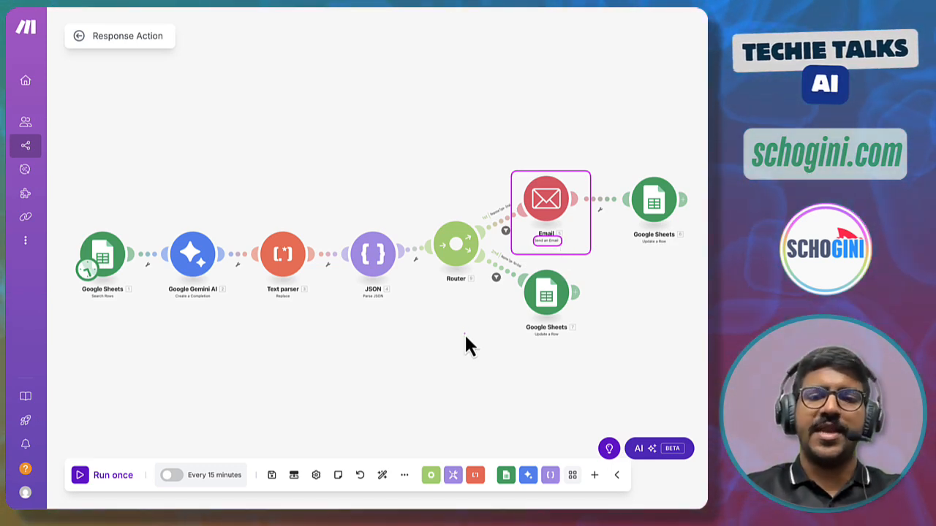
pyautogui.click(556, 203)
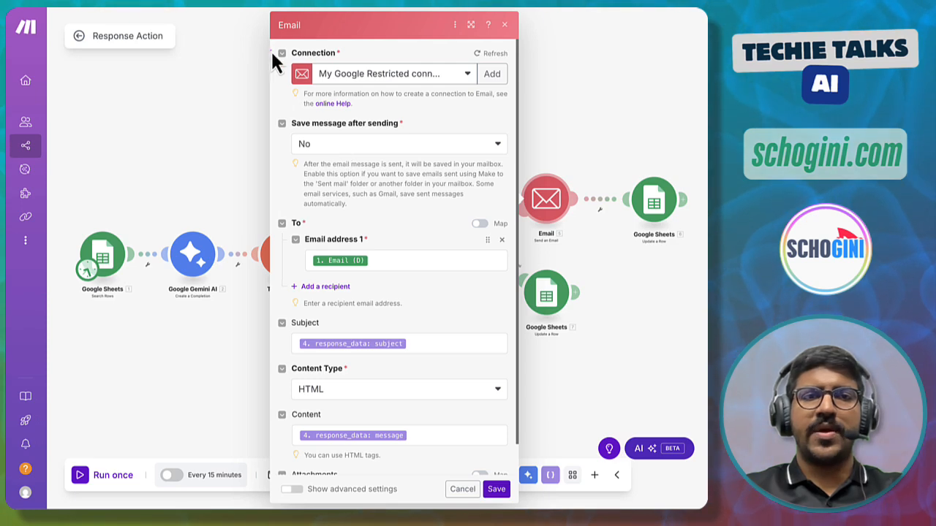
pyautogui.moveTo(277, 45)
pyautogui.mouseDown()
pyautogui.moveTo(282, 84)
pyautogui.moveTo(515, 110)
pyautogui.mouseUp()
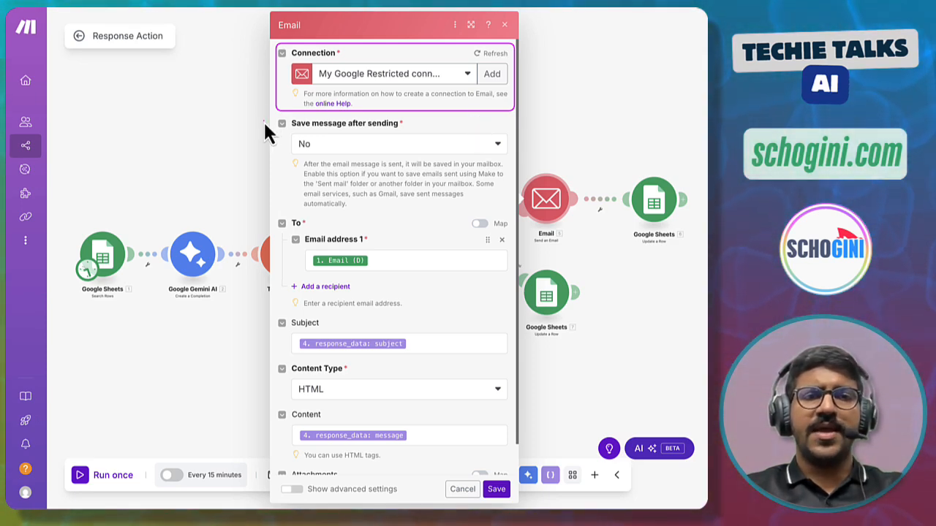
pyautogui.moveTo(274, 114)
pyautogui.mouseDown()
pyautogui.moveTo(274, 128)
pyautogui.moveTo(340, 182)
pyautogui.moveTo(513, 213)
pyautogui.mouseUp()
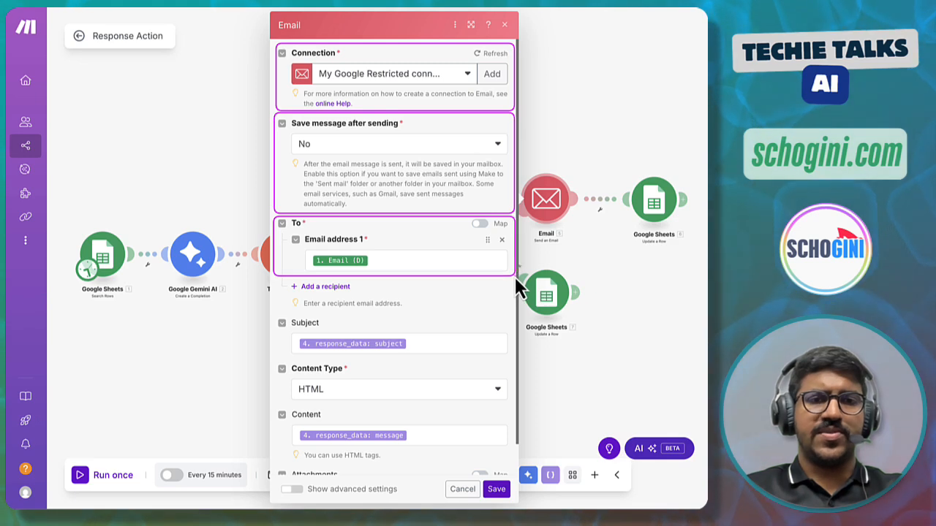
pyautogui.click(309, 262)
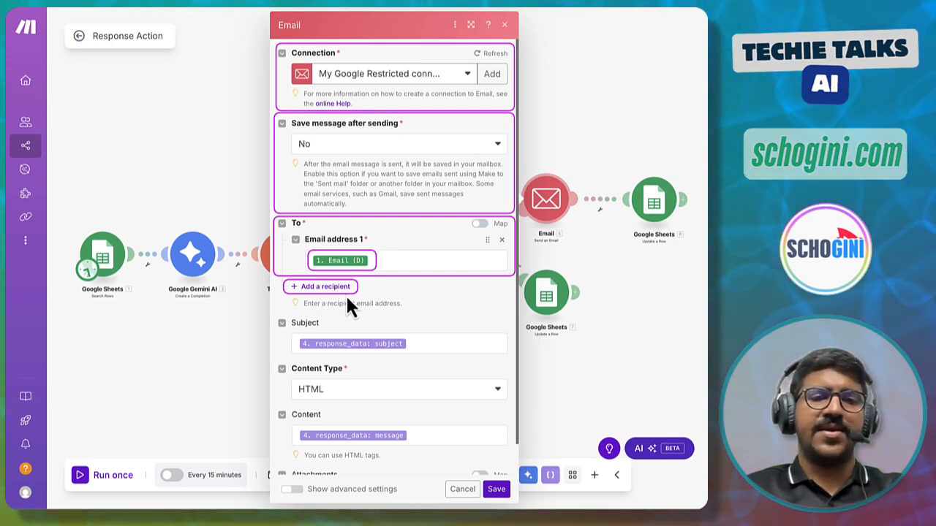
pyautogui.scroll(-1, 401, 306)
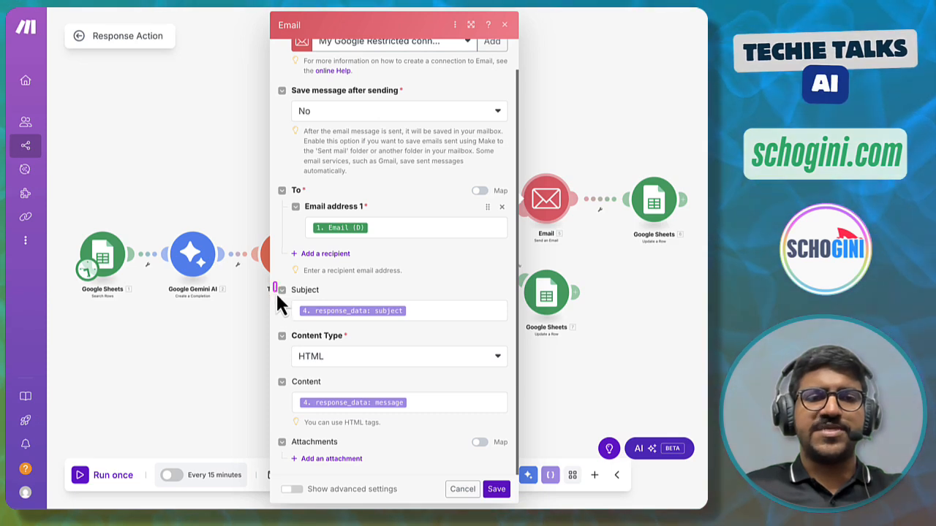
pyautogui.moveTo(275, 284); pyautogui.dragTo(513, 324)
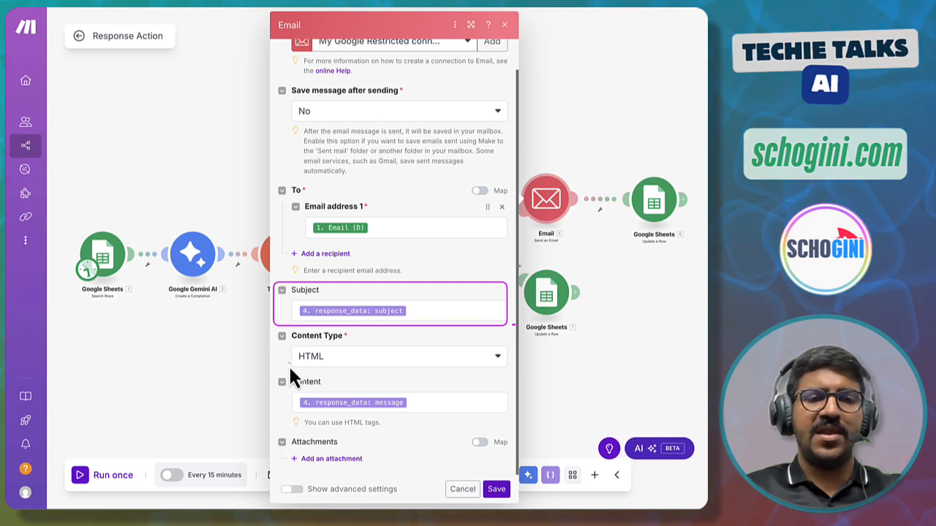
pyautogui.moveTo(275, 374); pyautogui.dragTo(513, 431)
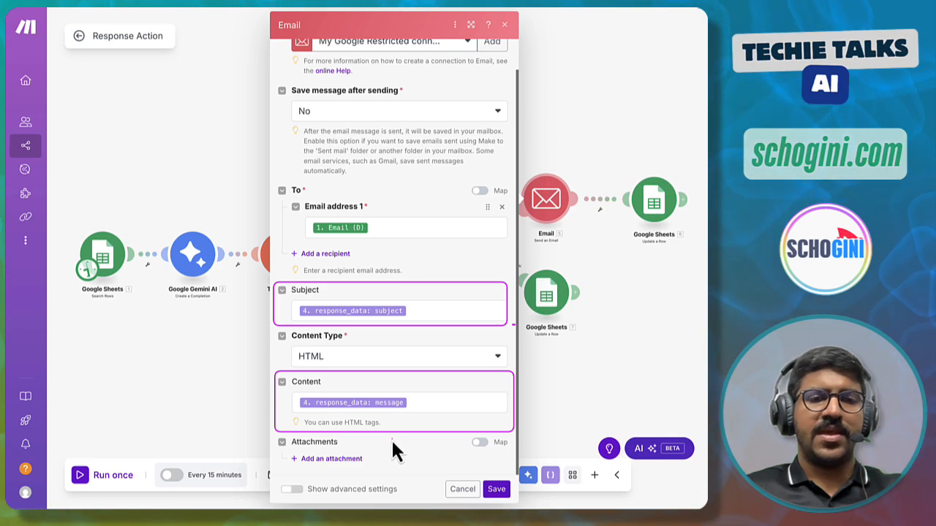
pyautogui.moveTo(296, 302)
pyautogui.mouseDown()
pyautogui.moveTo(295, 313)
pyautogui.moveTo(347, 322)
pyautogui.moveTo(417, 318)
pyautogui.mouseUp()
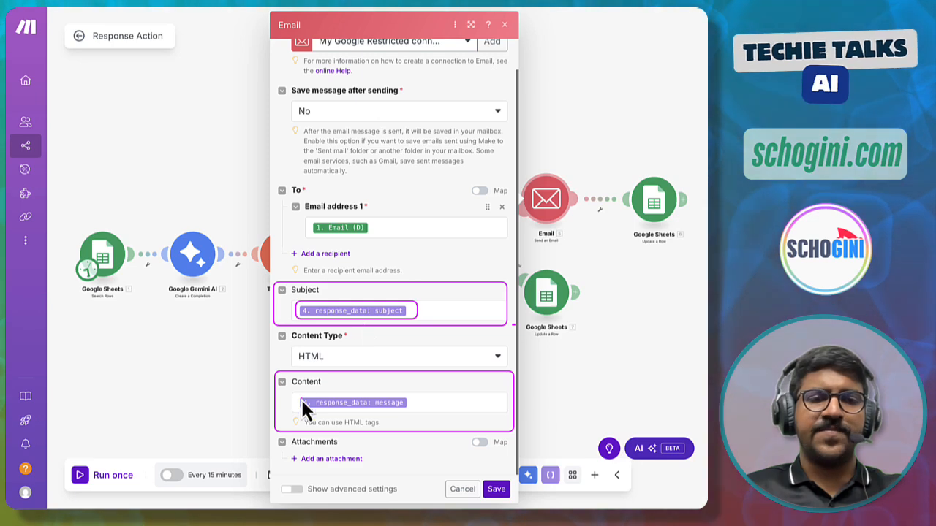
pyautogui.moveTo(294, 393)
pyautogui.mouseDown()
pyautogui.moveTo(352, 415)
pyautogui.moveTo(422, 413)
pyautogui.mouseUp()
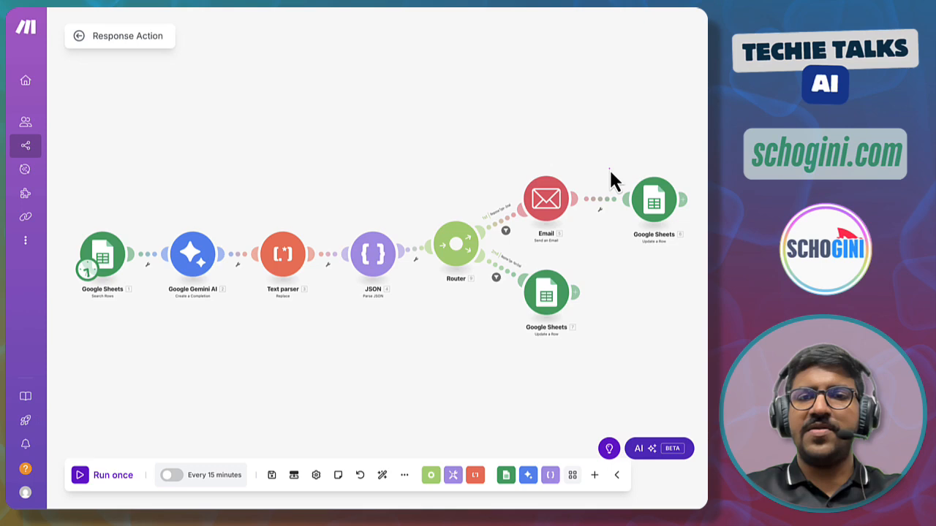
# - Open the Google Sheets update-row module after Email and review its connection, spreadsheet, ContactForm sheet and row number mapped from Search Rows
pyautogui.moveTo(610, 167); pyautogui.dragTo(702, 252)
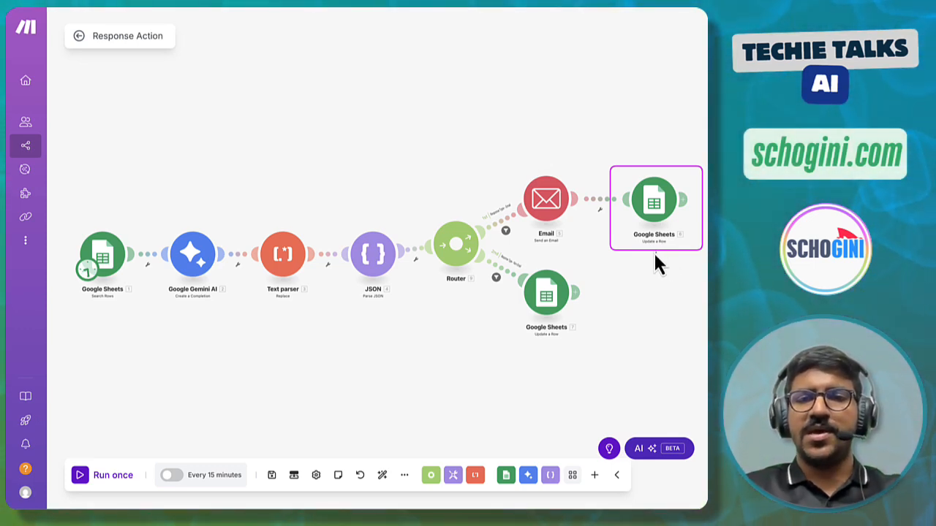
pyautogui.moveTo(642, 246); pyautogui.dragTo(672, 246)
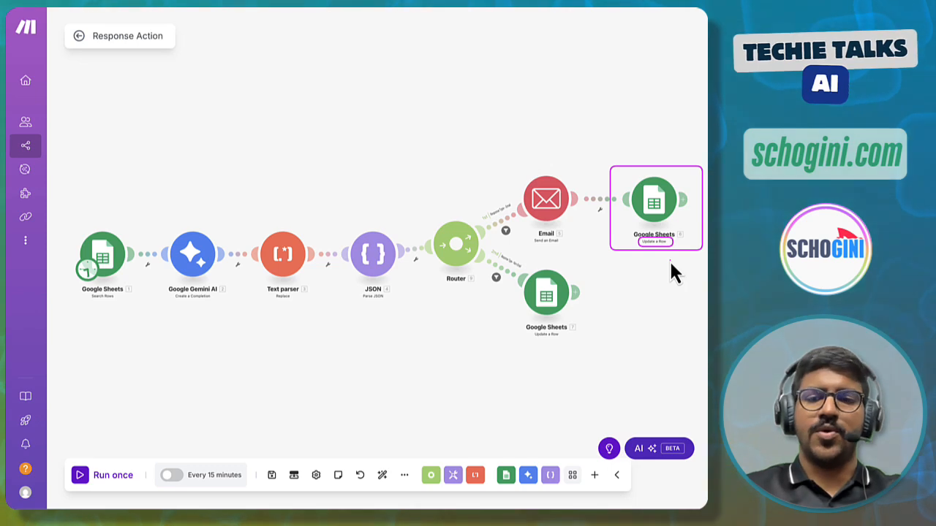
pyautogui.press('Escape')
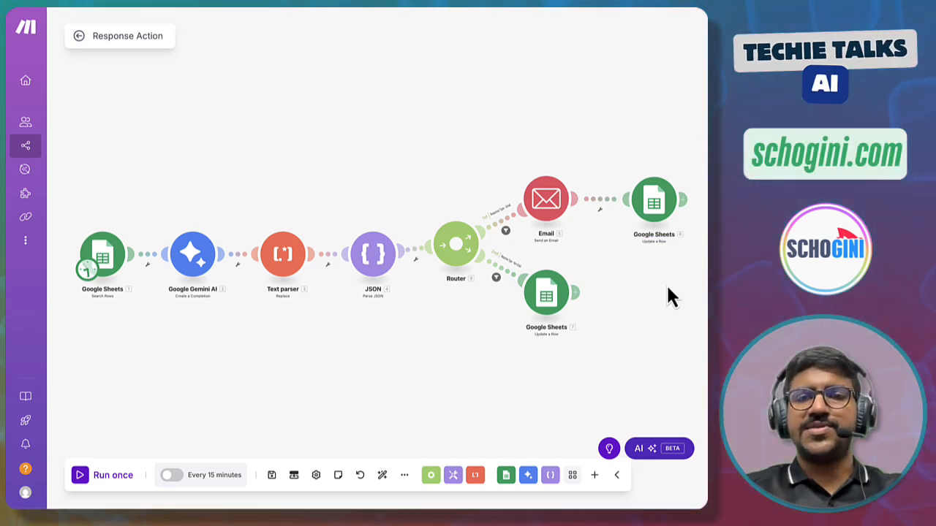
pyautogui.click(653, 199)
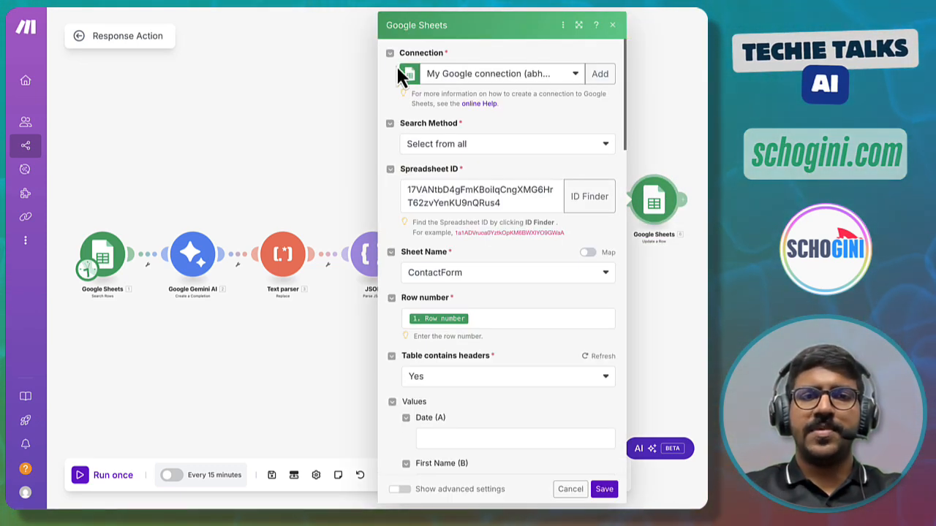
pyautogui.moveTo(381, 44)
pyautogui.mouseDown()
pyautogui.moveTo(384, 73)
pyautogui.moveTo(623, 111)
pyautogui.mouseUp()
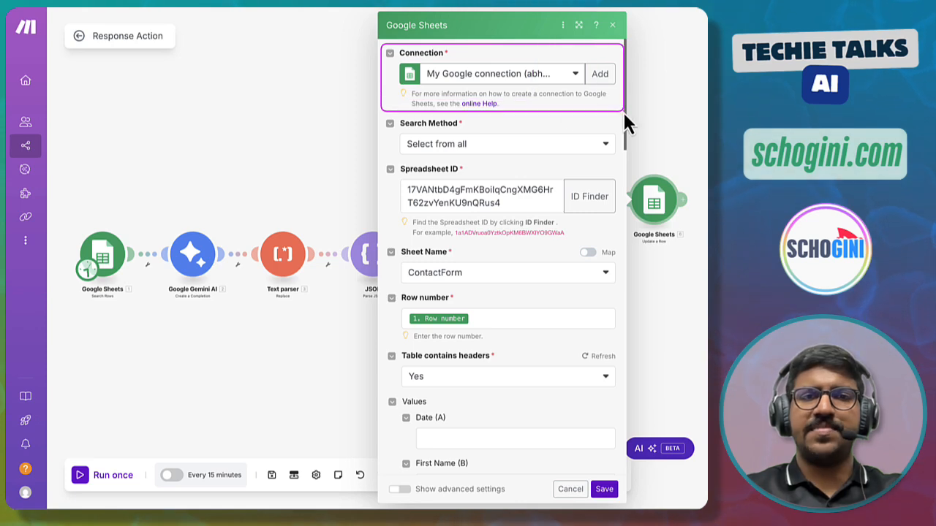
pyautogui.moveTo(381, 112)
pyautogui.mouseDown()
pyautogui.moveTo(391, 189)
pyautogui.moveTo(542, 239)
pyautogui.moveTo(621, 239)
pyautogui.mouseUp()
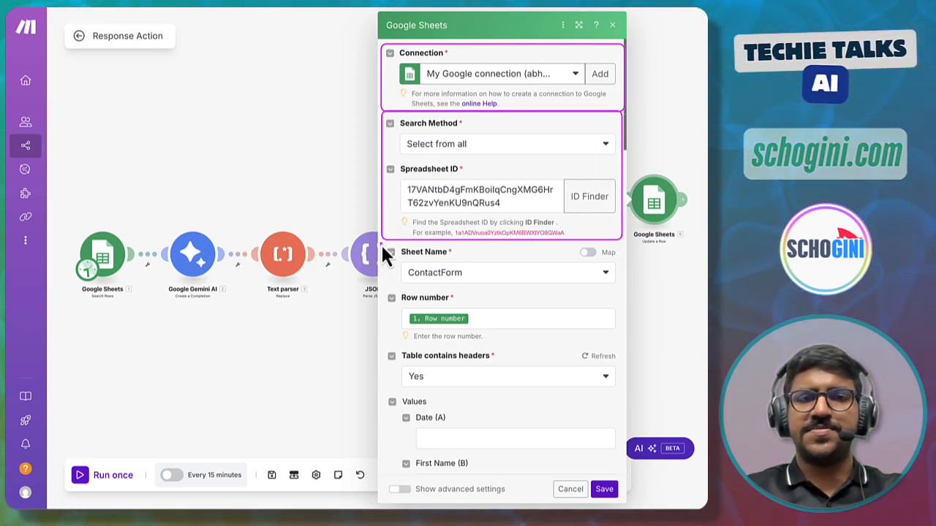
pyautogui.moveTo(381, 247)
pyautogui.mouseDown()
pyautogui.moveTo(477, 292)
pyautogui.moveTo(620, 290)
pyautogui.mouseUp()
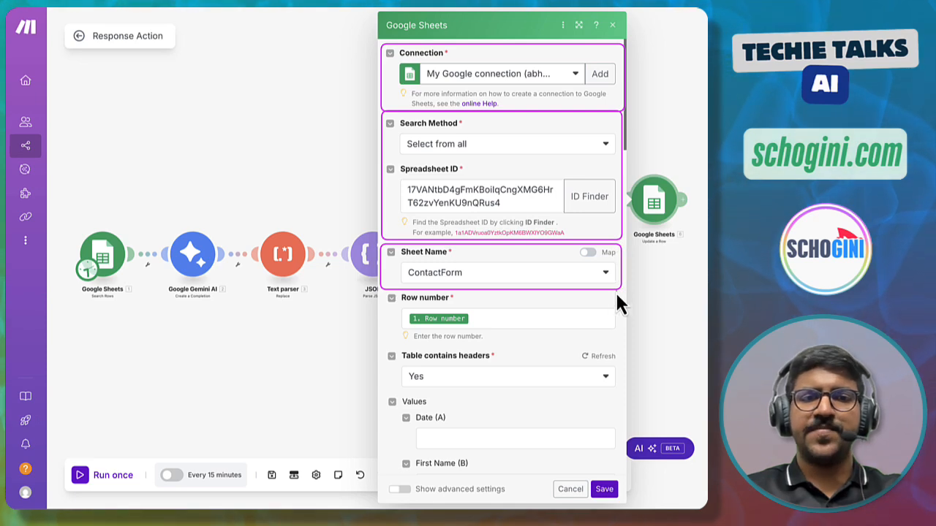
pyautogui.moveTo(381, 291)
pyautogui.mouseDown()
pyautogui.moveTo(381, 307)
pyautogui.moveTo(409, 330)
pyautogui.moveTo(478, 345)
pyautogui.moveTo(620, 345)
pyautogui.mouseUp()
pyautogui.moveTo(476, 329)
pyautogui.mouseDown()
pyautogui.moveTo(386, 313)
pyautogui.moveTo(405, 321)
pyautogui.mouseUp()
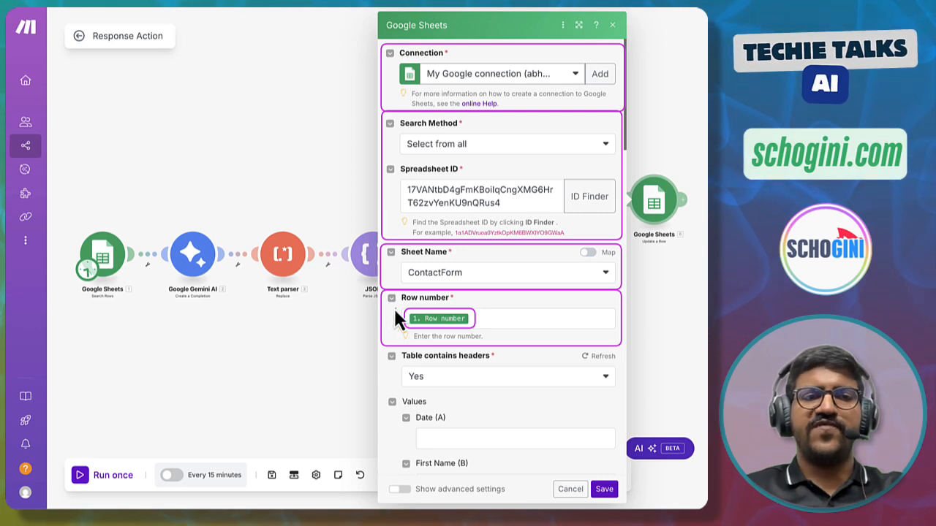
pyautogui.moveTo(68, 223)
pyautogui.mouseDown()
pyautogui.moveTo(71, 300)
pyautogui.moveTo(139, 308)
pyautogui.mouseUp()
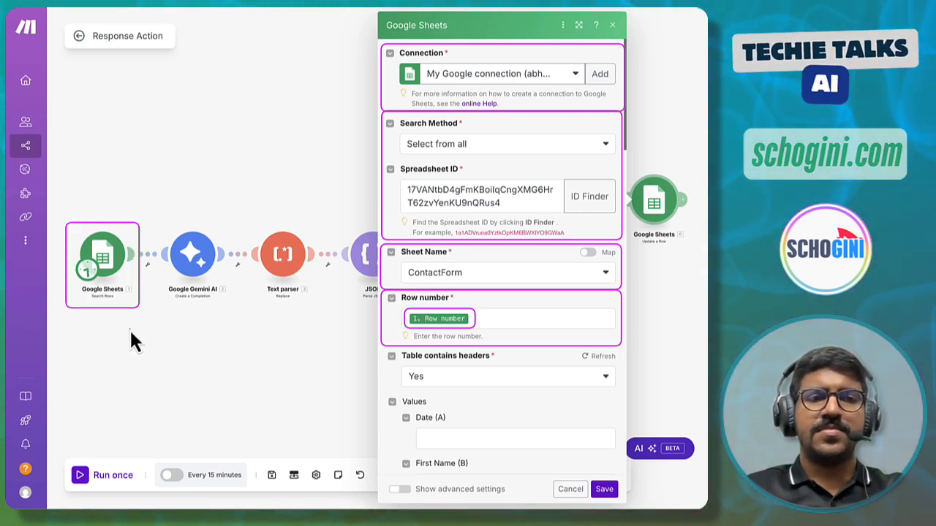
pyautogui.moveTo(100, 224)
pyautogui.mouseDown()
pyautogui.moveTo(107, 200)
pyautogui.moveTo(255, 196)
pyautogui.moveTo(328, 293)
pyautogui.moveTo(390, 324)
pyautogui.mouseUp()
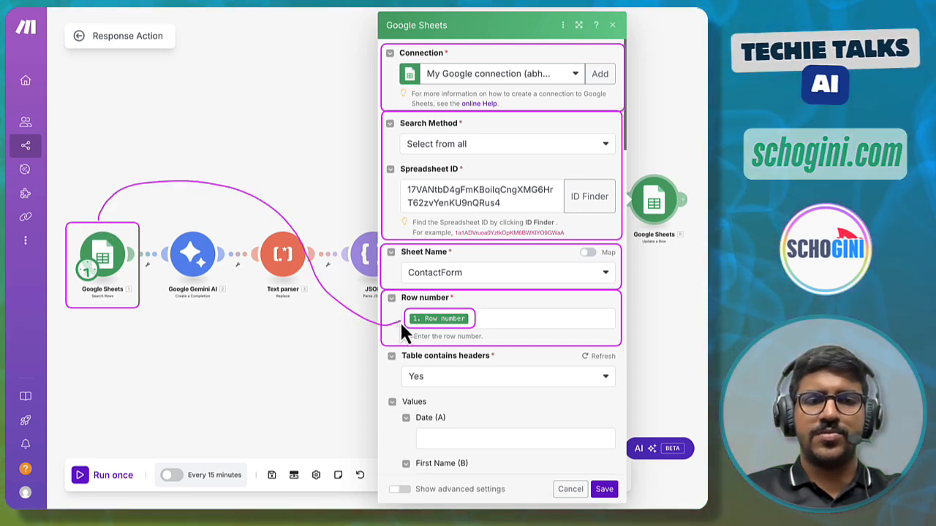
# - Scroll through the module's column values to review the Suggested Response mapping and the EMAIL SENT lead status, then close it
pyautogui.scroll(-4, 400, 322)
pyautogui.moveTo(381, 63)
pyautogui.mouseDown()
pyautogui.moveTo(461, 105)
pyautogui.moveTo(616, 113)
pyautogui.mouseUp()
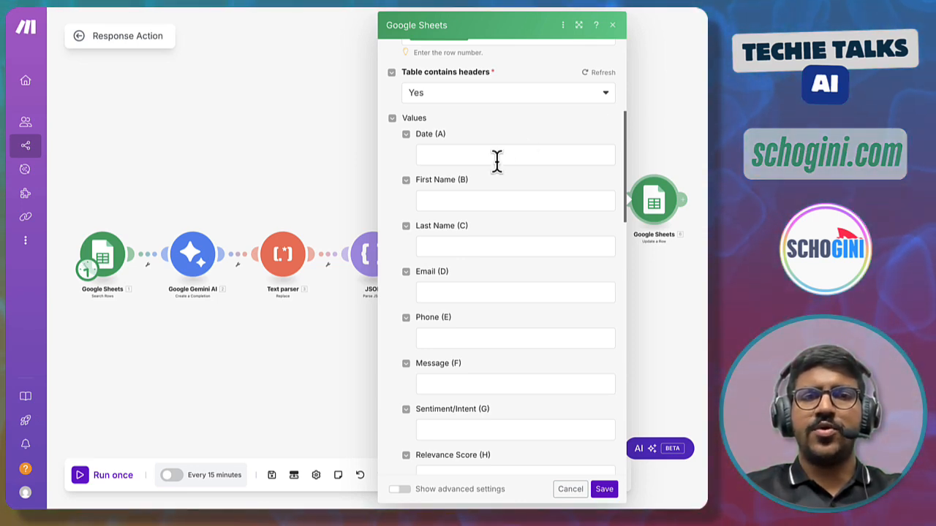
pyautogui.scroll(-1, 498, 159)
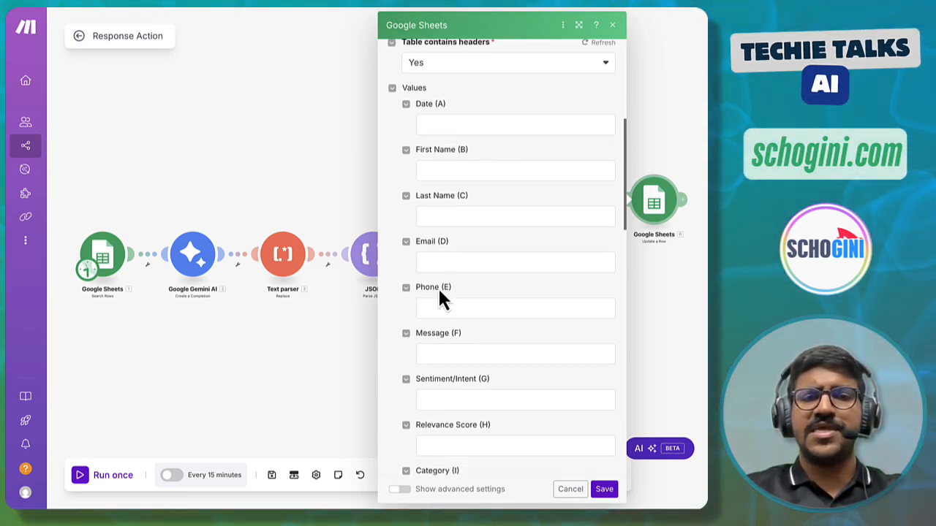
pyautogui.scroll(-2, 438, 288)
pyautogui.scroll(-15, 438, 287)
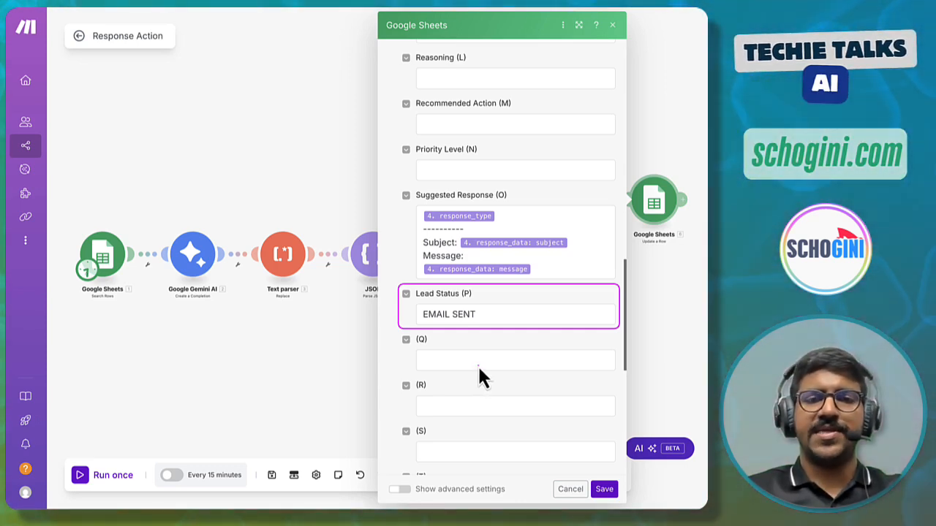
pyautogui.click(646, 379)
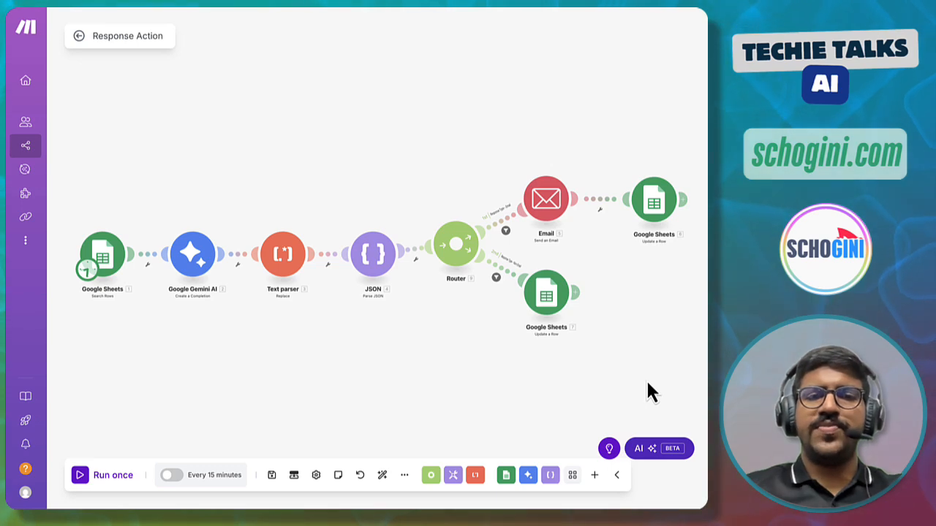
# - Examine the email branch with its sheet update and the second branch leading to the other Google Sheets module
pyautogui.moveTo(513, 174); pyautogui.dragTo(679, 245)
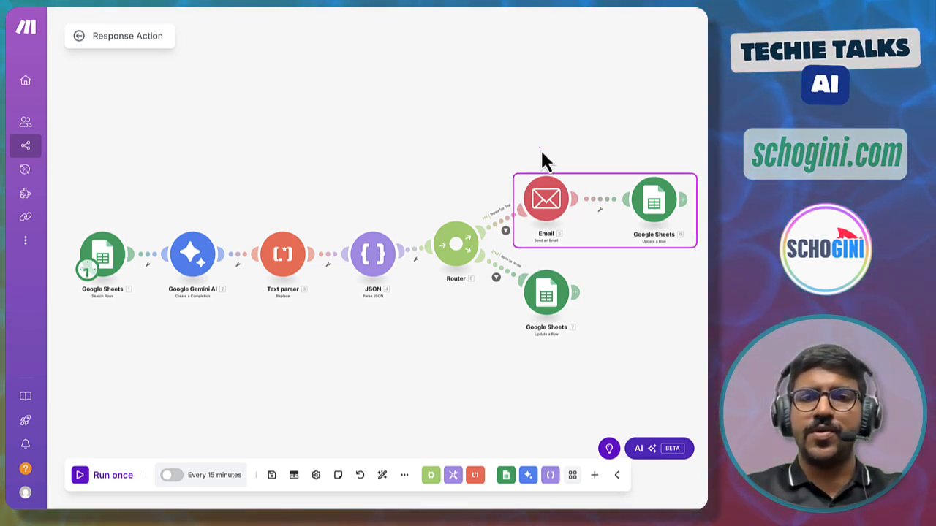
pyautogui.moveTo(541, 152)
pyautogui.mouseDown()
pyautogui.moveTo(543, 165)
pyautogui.moveTo(584, 156)
pyautogui.moveTo(600, 167)
pyautogui.mouseUp()
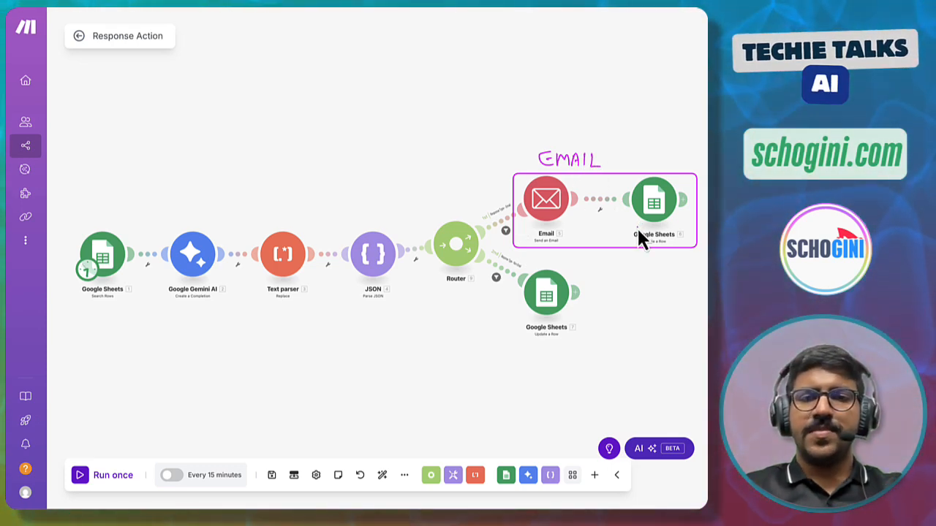
pyautogui.press('e')
pyautogui.moveTo(512, 253)
pyautogui.mouseDown()
pyautogui.moveTo(540, 334)
pyautogui.moveTo(584, 344)
pyautogui.mouseUp()
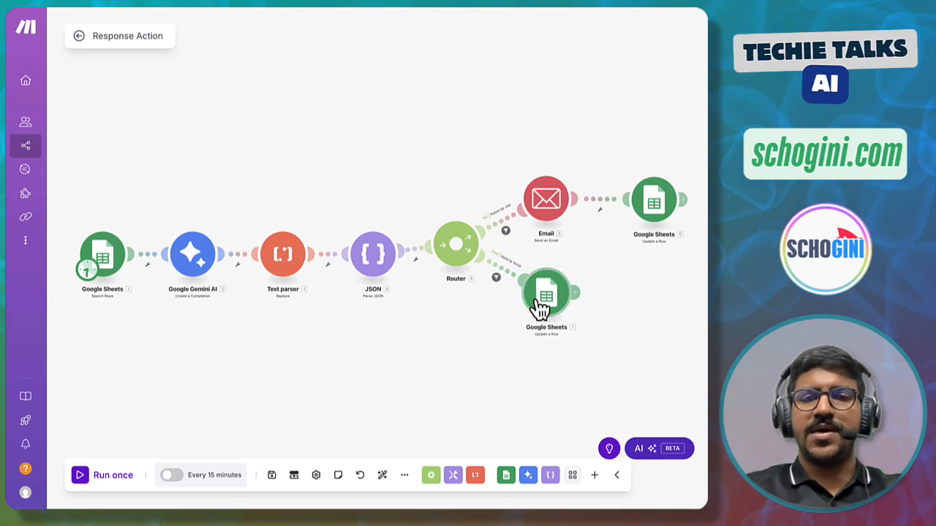
# - Review the second route's filter, Response Type - Non-Email, which checks that response_type is not equal to email
pyautogui.click(512, 284)
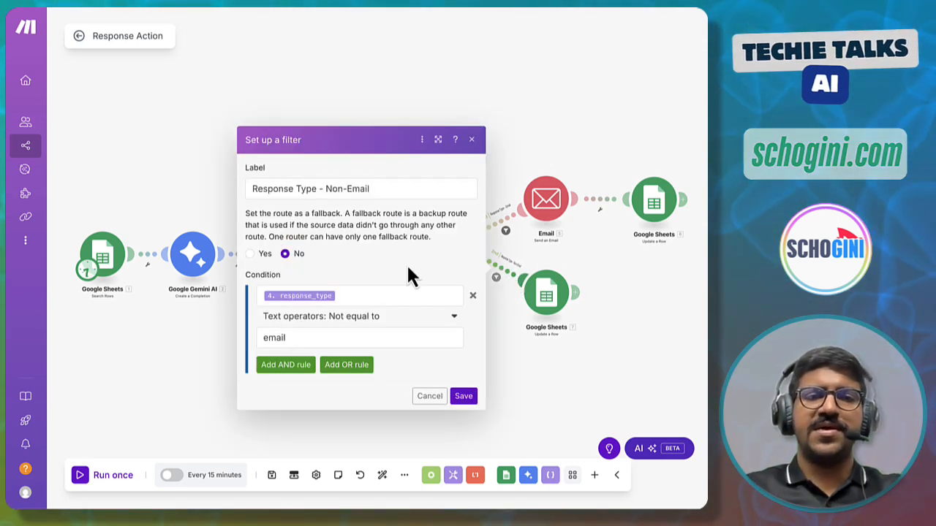
pyautogui.click(246, 187)
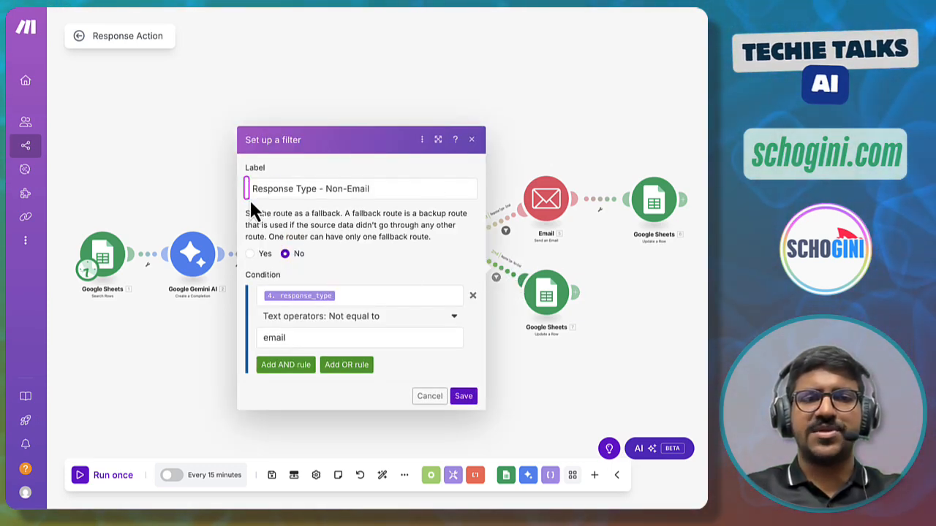
pyautogui.click(257, 297)
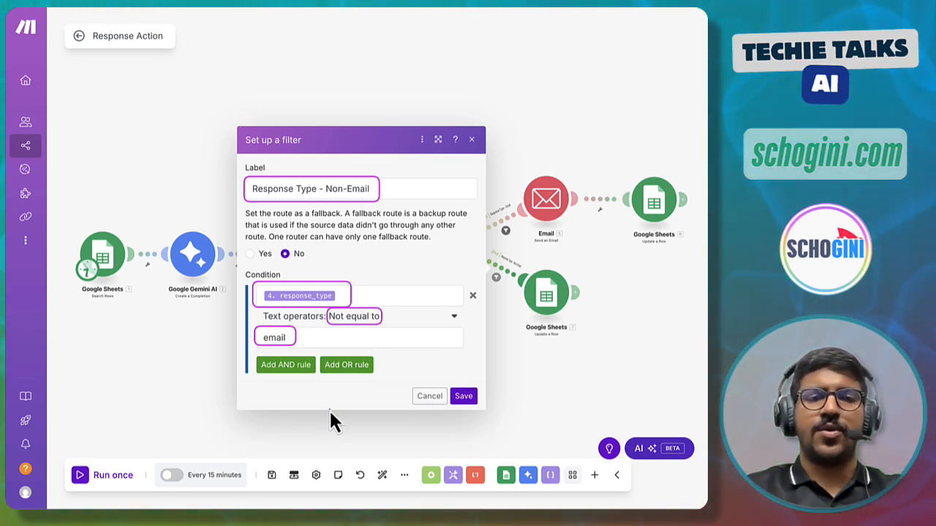
pyautogui.click(429, 396)
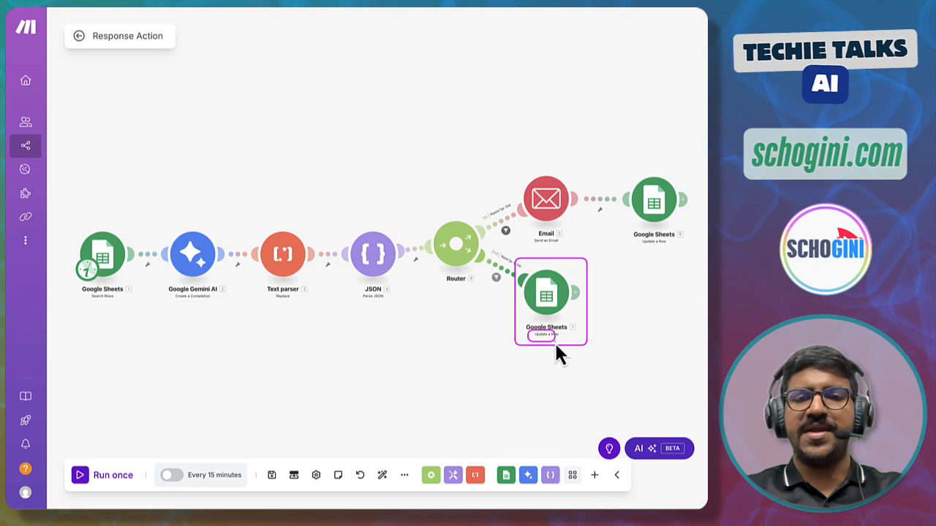
# - Open the second branch's Google Sheets module and review its row number, Suggested Response and Lead Status mappings
pyautogui.moveTo(622, 169); pyautogui.dragTo(689, 247)
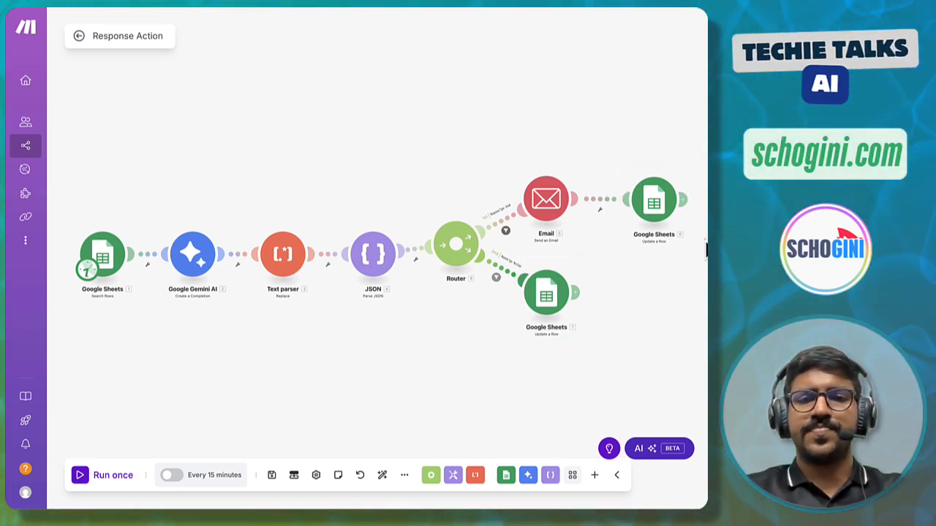
pyautogui.click(563, 292)
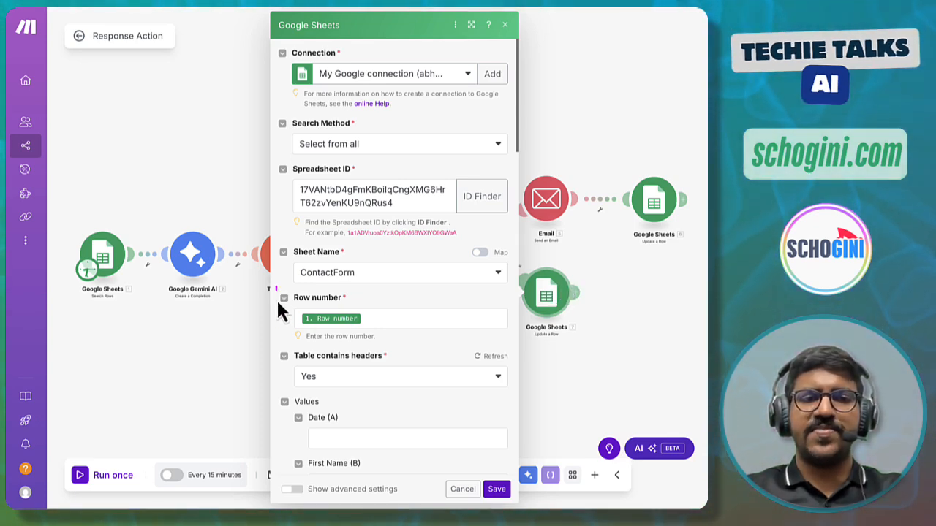
pyautogui.moveTo(63, 225)
pyautogui.mouseDown()
pyautogui.moveTo(138, 287)
pyautogui.moveTo(135, 304)
pyautogui.mouseUp()
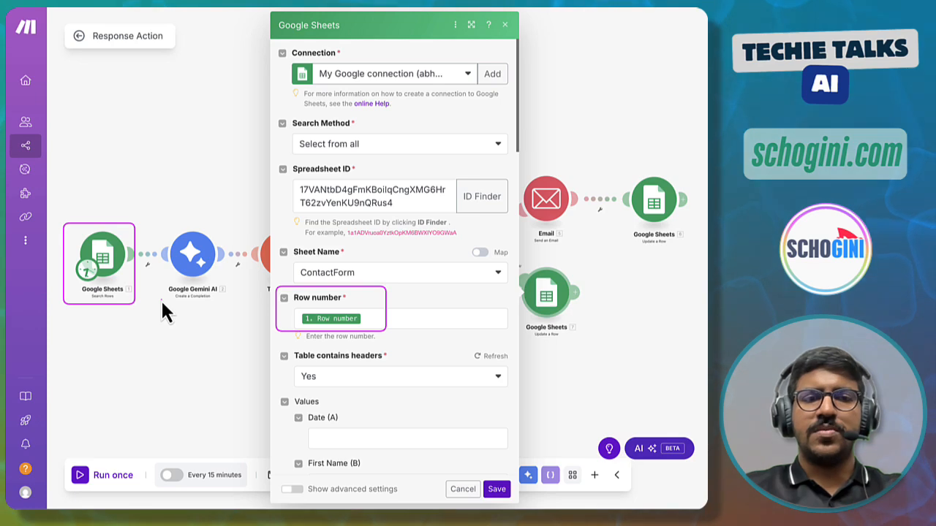
pyautogui.scroll(-10, 380, 373)
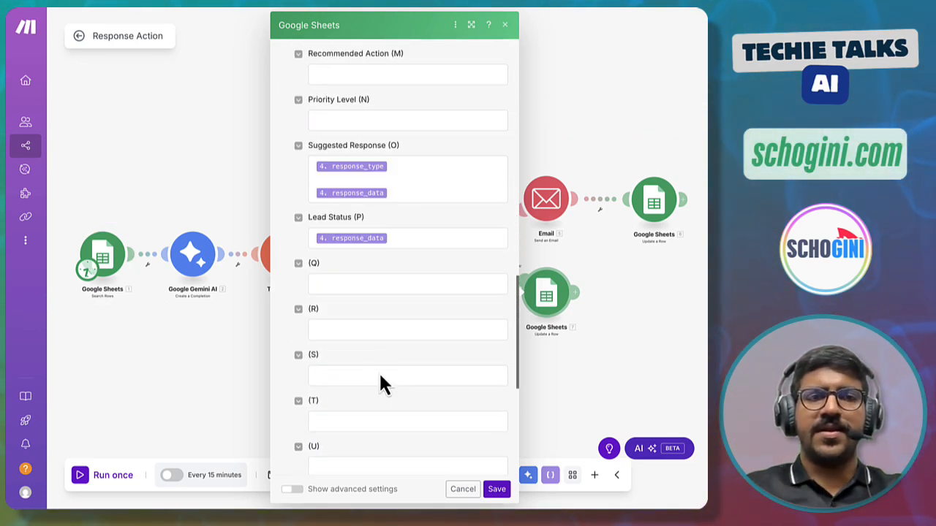
pyautogui.moveTo(287, 133)
pyautogui.mouseDown()
pyautogui.moveTo(305, 185)
pyautogui.moveTo(514, 208)
pyautogui.mouseUp()
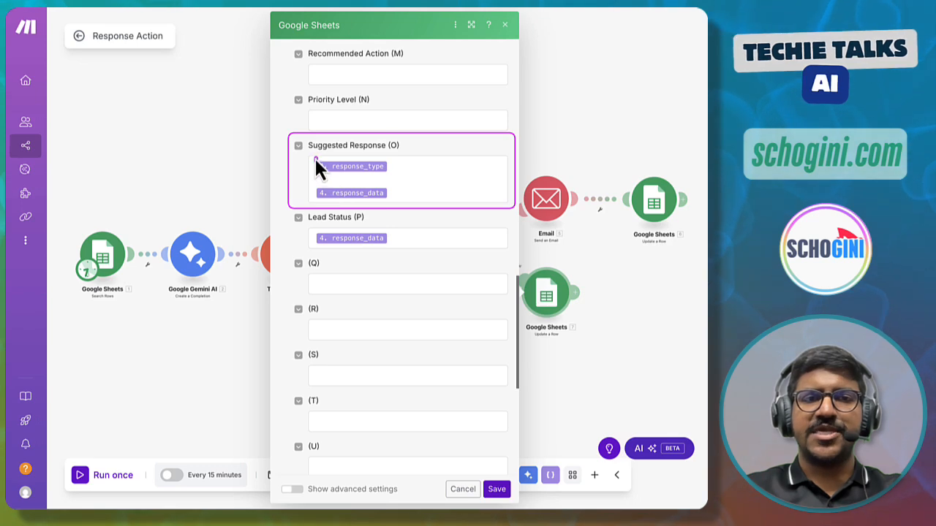
pyautogui.moveTo(315, 160); pyautogui.dragTo(382, 177)
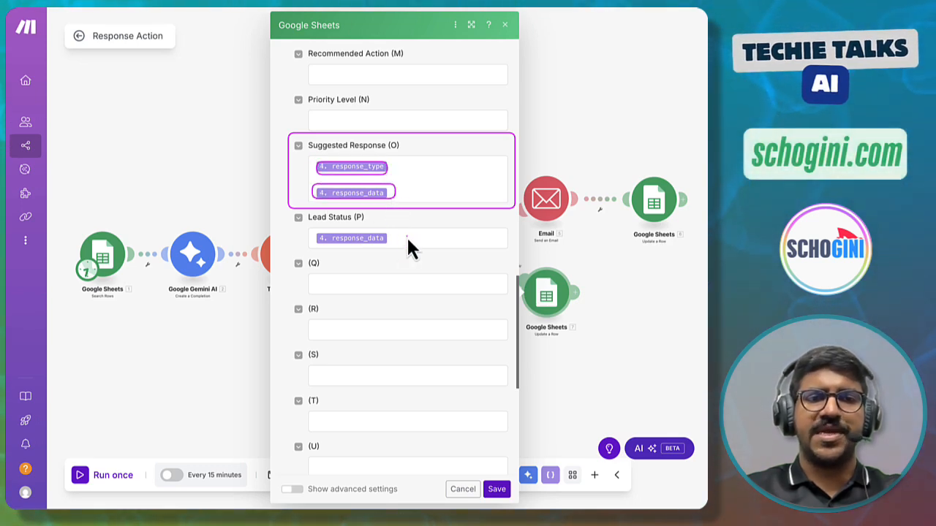
pyautogui.moveTo(290, 211)
pyautogui.mouseDown()
pyautogui.moveTo(343, 247)
pyautogui.moveTo(394, 248)
pyautogui.mouseUp()
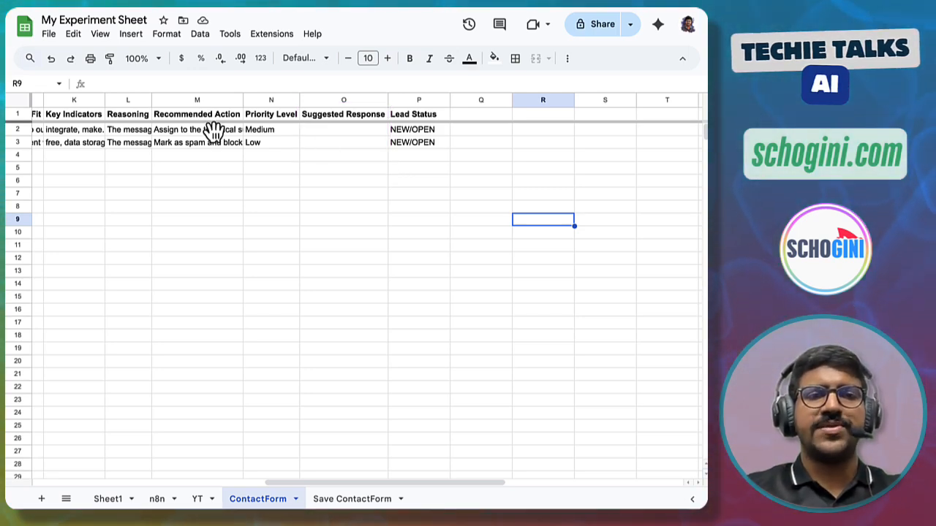
# - Examine the ContactForm sheet's analysis columns for the existing rows in the spreadsheet
pyautogui.hscroll(-5, 214, 132)
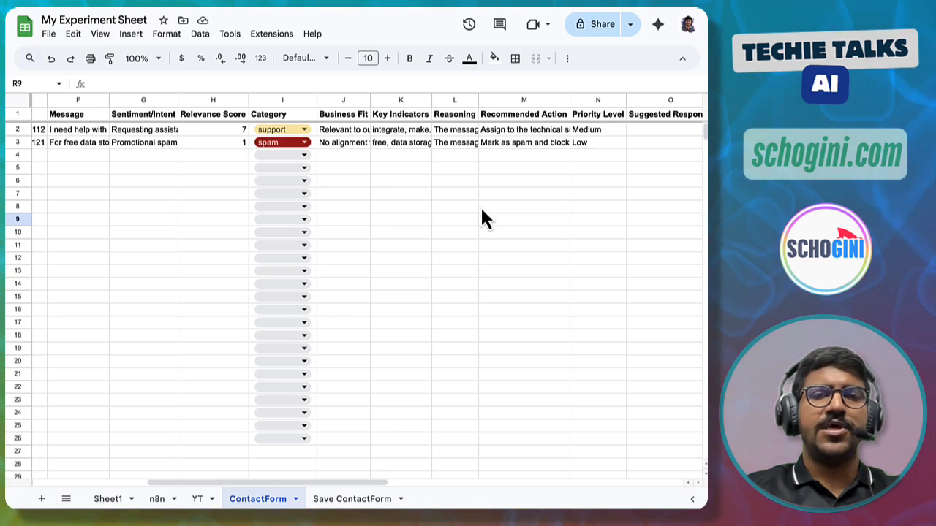
pyautogui.hscroll(2, 483, 212)
pyautogui.hscroll(2, 482, 218)
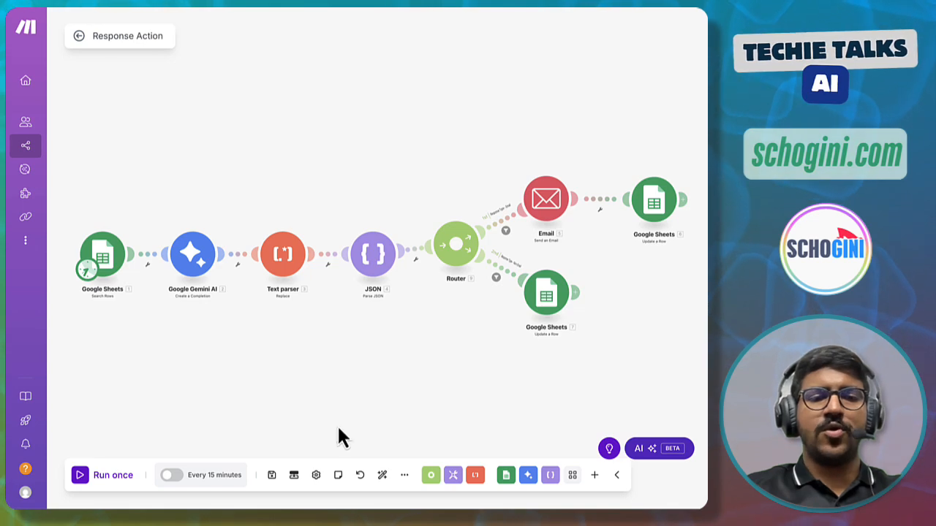
# - Save the scenario and run it once
pyautogui.click(272, 475)
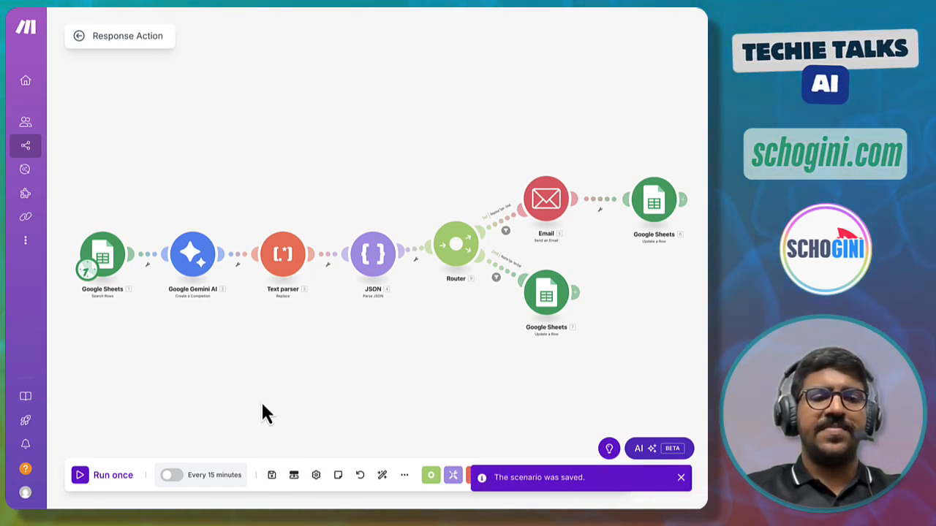
pyautogui.click(81, 476)
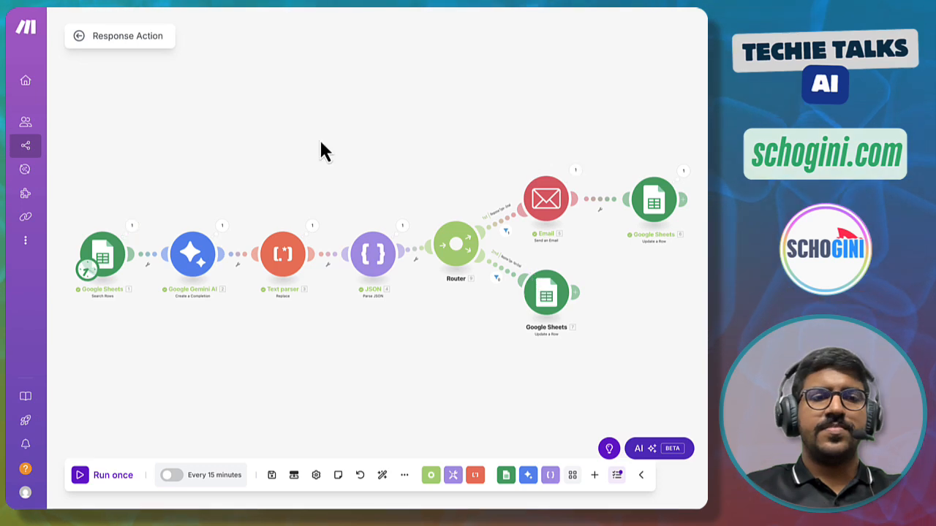
# - Inspect the Search Rows module's output bundle from the run
pyautogui.click(133, 226)
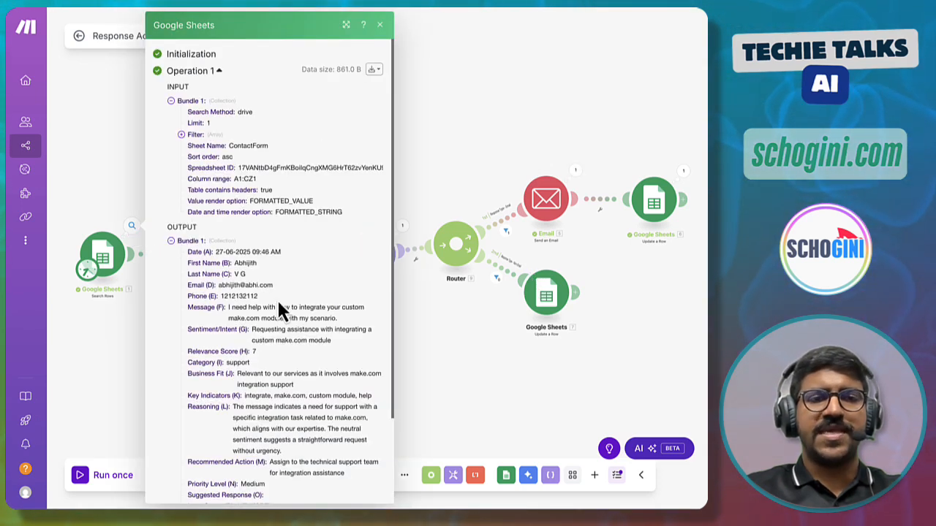
pyautogui.scroll(-3, 279, 303)
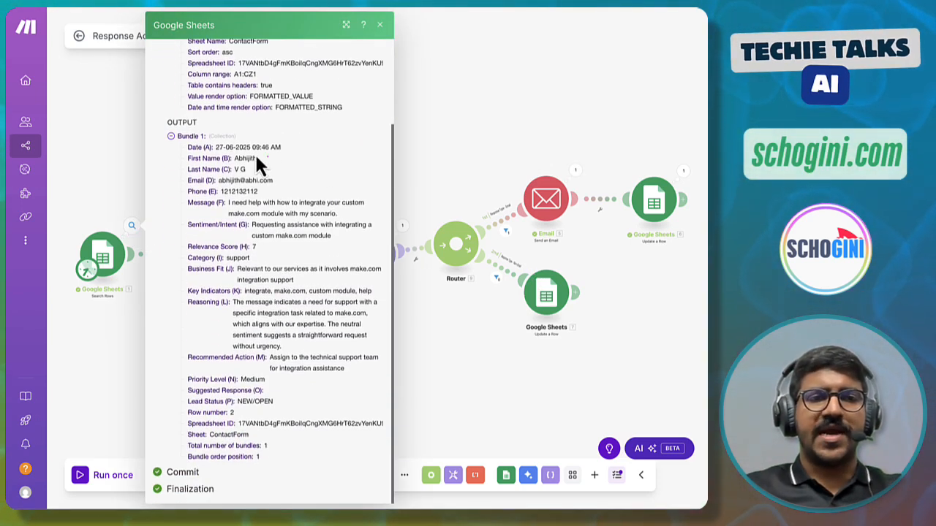
pyautogui.moveTo(161, 131)
pyautogui.mouseDown()
pyautogui.moveTo(344, 366)
pyautogui.moveTo(388, 442)
pyautogui.moveTo(389, 465)
pyautogui.mouseUp()
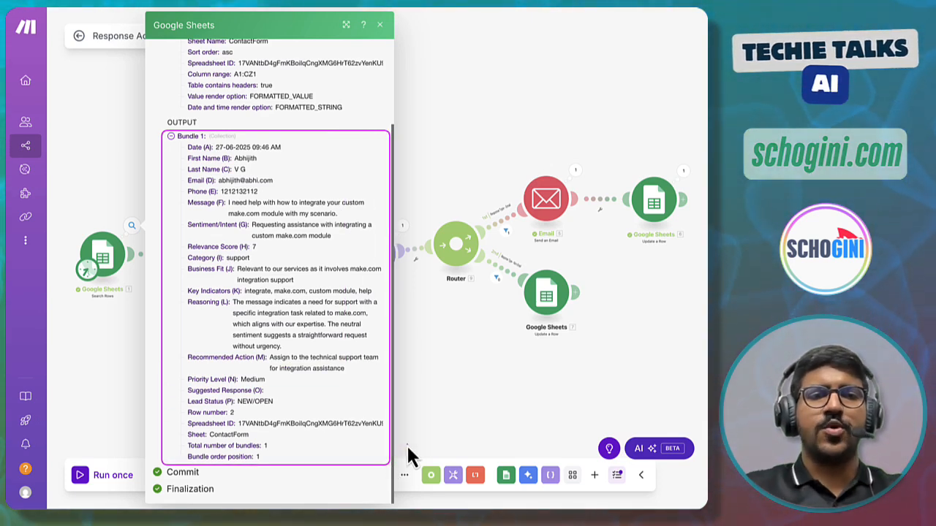
# - Inspect the Google Gemini AI module's output result, focusing on the response_type and response_data fields
pyautogui.click(380, 25)
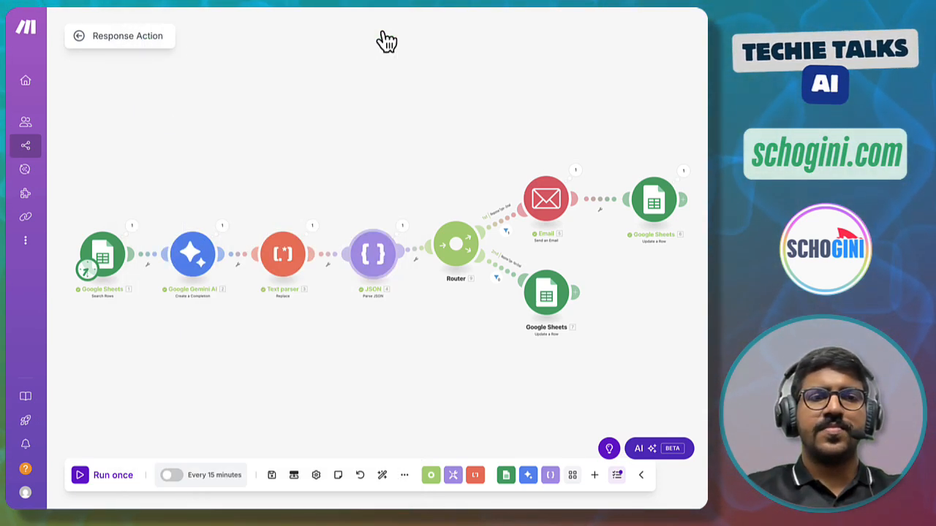
pyautogui.click(222, 228)
pyautogui.click(274, 268)
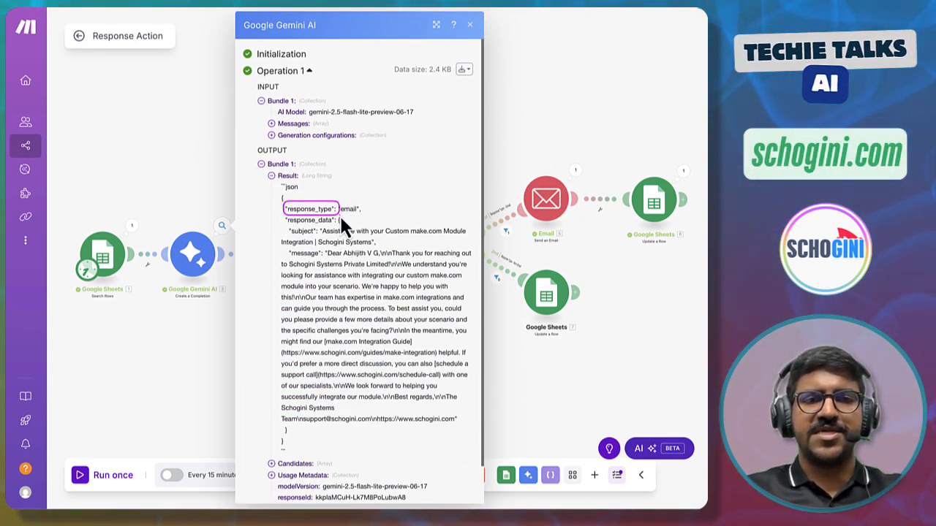
pyautogui.moveTo(339, 213); pyautogui.dragTo(364, 213)
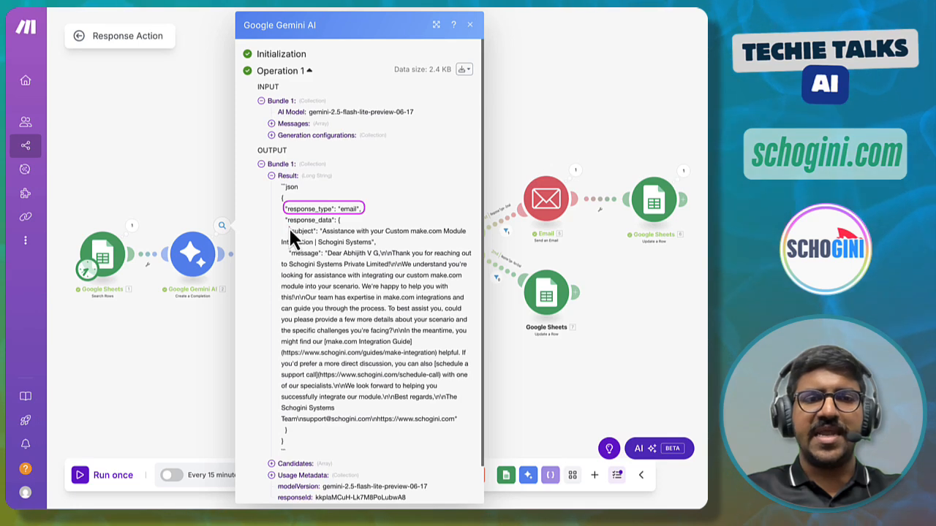
pyautogui.moveTo(289, 251); pyautogui.dragTo(323, 258)
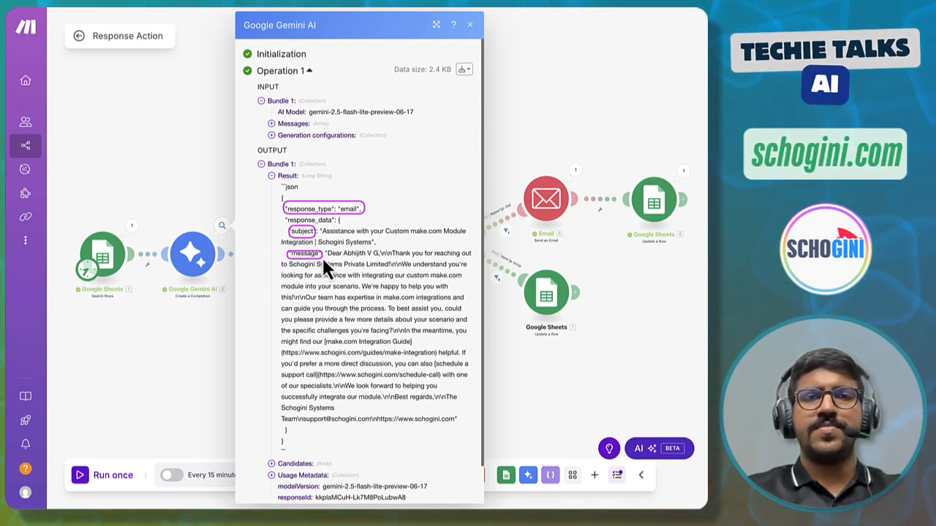
pyautogui.click(471, 27)
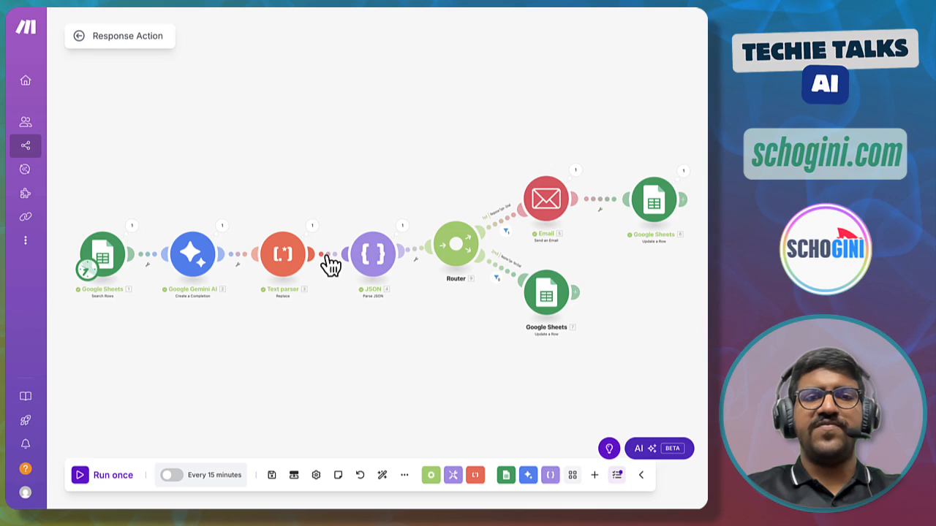
# - Inspect the JSON module's parsed subject and message output, then the Email module's input bundle from the run
pyautogui.click(402, 227)
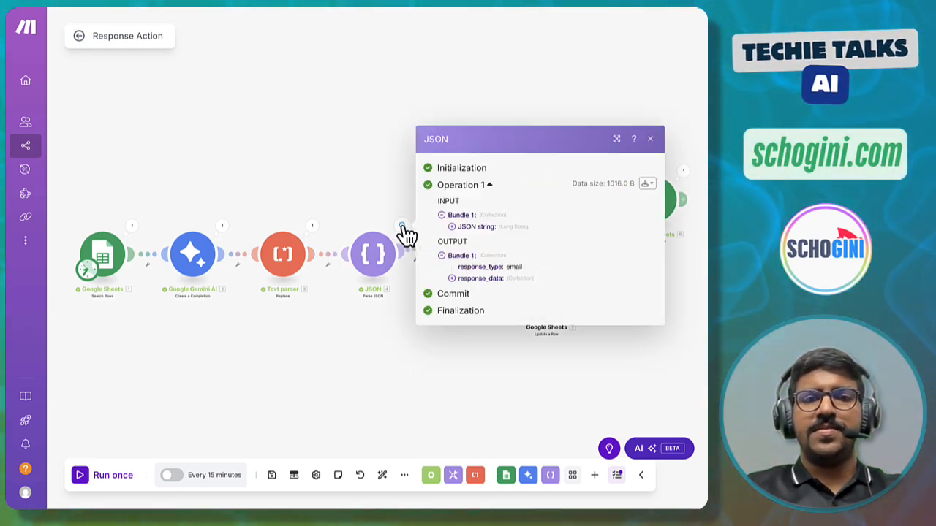
pyautogui.click(453, 279)
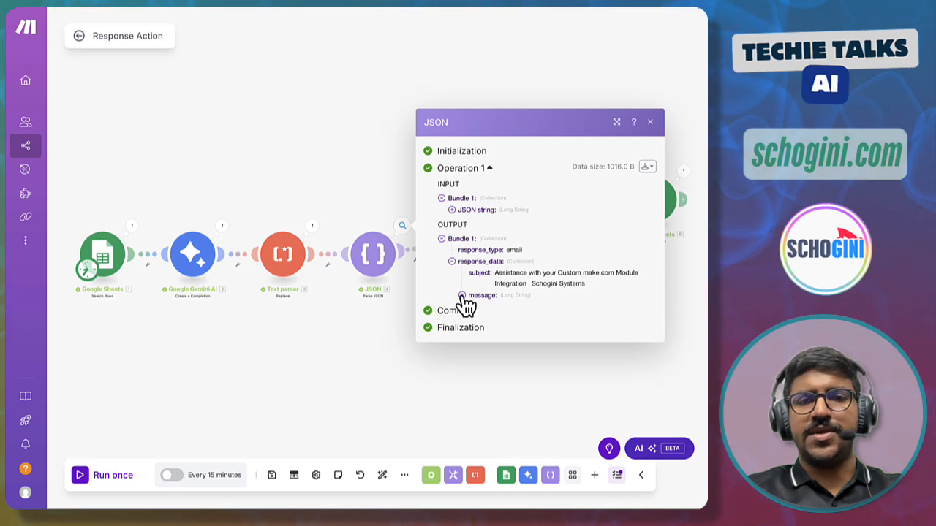
pyautogui.click(462, 295)
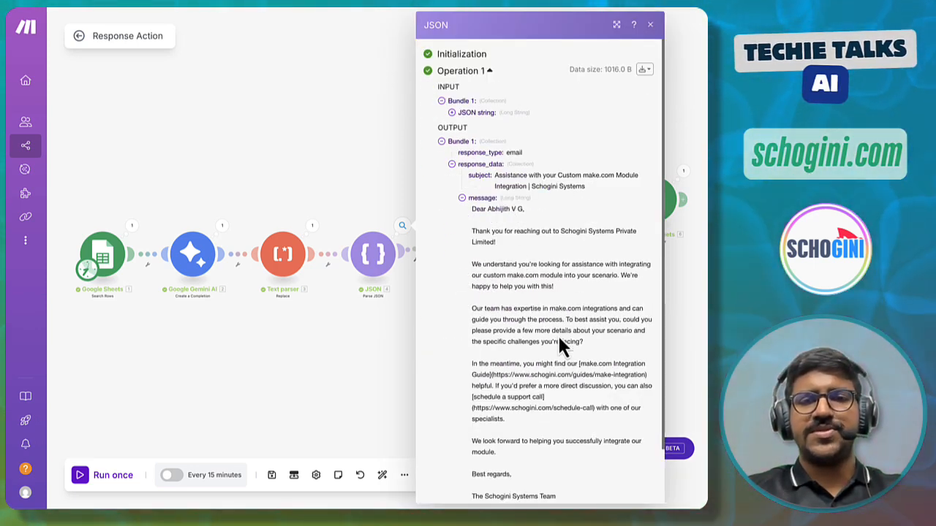
pyautogui.scroll(-2, 559, 340)
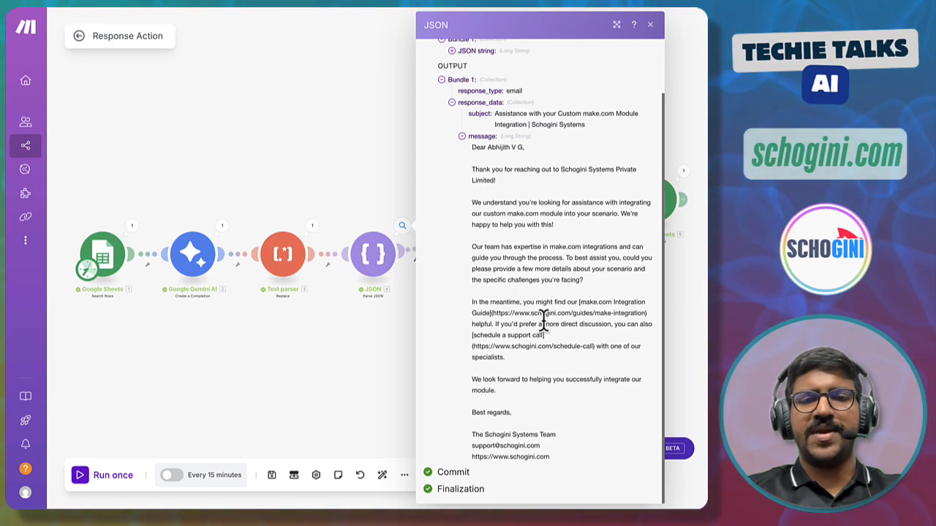
pyautogui.scroll(2, 543, 321)
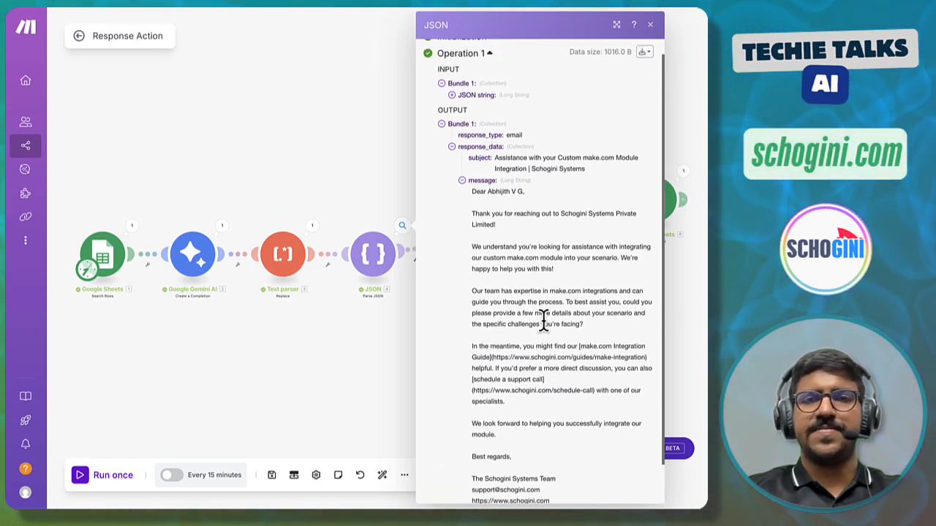
pyautogui.click(687, 79)
pyautogui.click(583, 180)
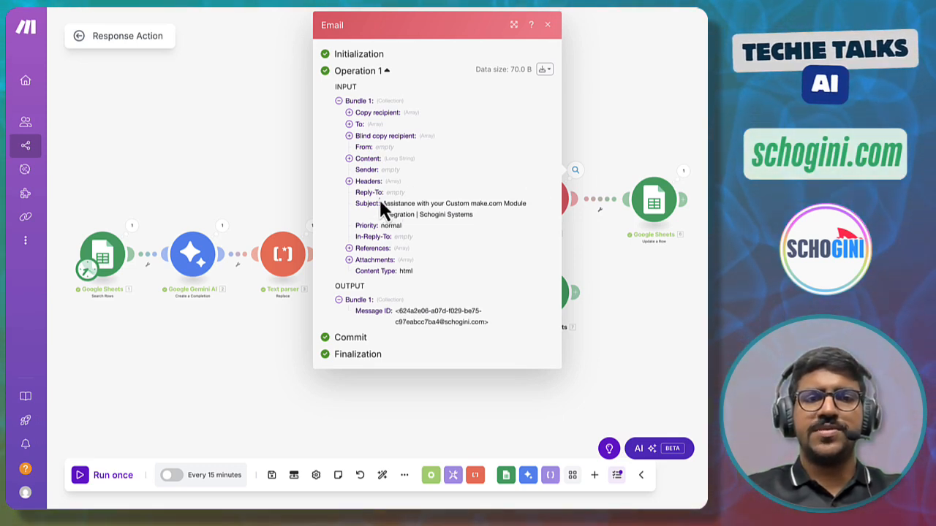
pyautogui.click(587, 144)
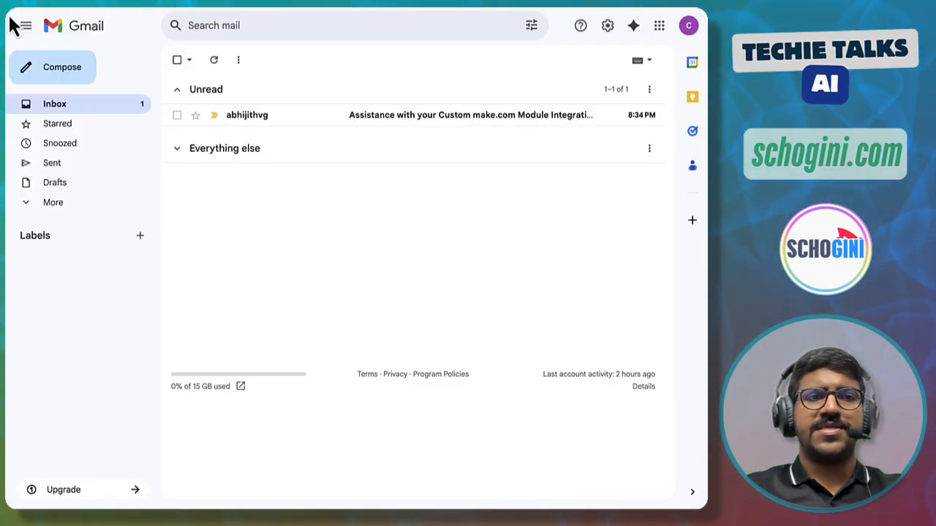
# - Switch to Gmail and open the received reply email to read its subject, body and links
pyautogui.moveTo(10, 19)
pyautogui.mouseDown()
pyautogui.moveTo(118, 147)
pyautogui.moveTo(521, 199)
pyautogui.moveTo(662, 246)
pyautogui.moveTo(672, 276)
pyautogui.moveTo(680, 272)
pyautogui.mouseUp()
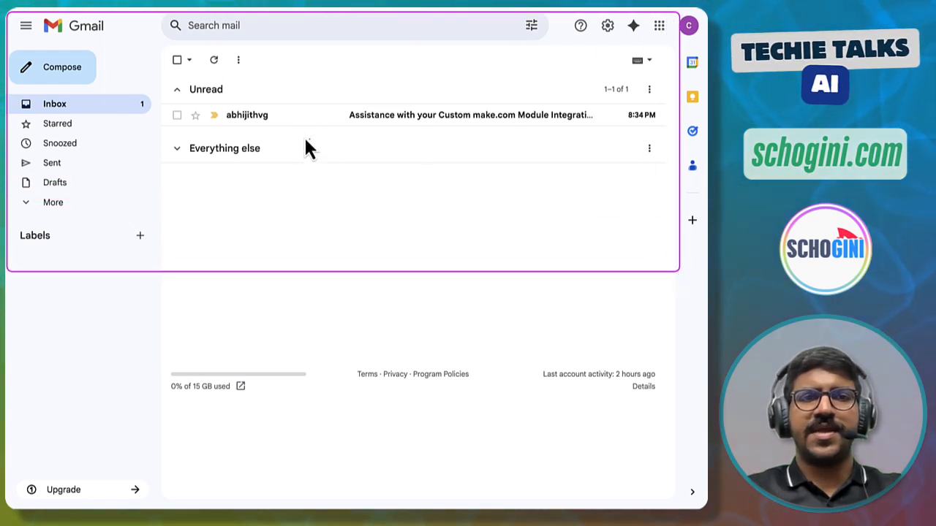
pyautogui.moveTo(260, 129)
pyautogui.mouseDown()
pyautogui.moveTo(502, 138)
pyautogui.moveTo(666, 130)
pyautogui.mouseUp()
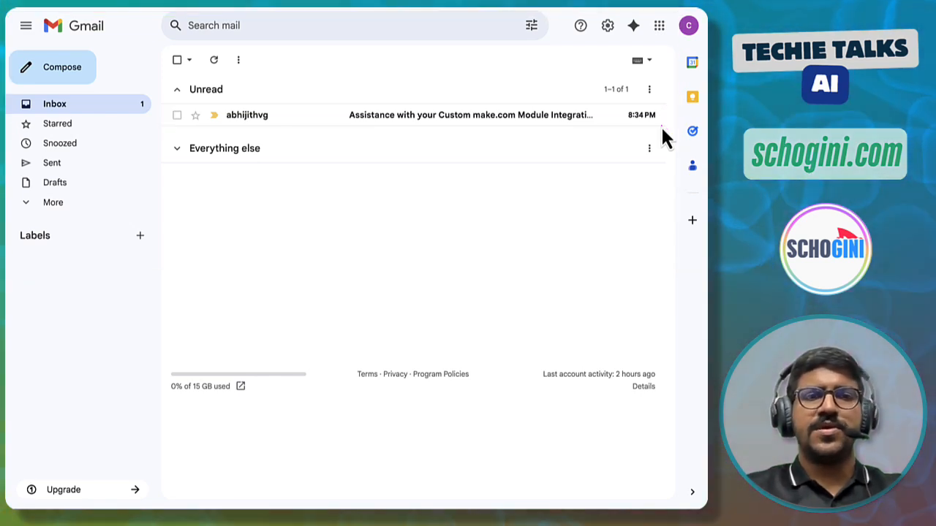
pyautogui.click(315, 123)
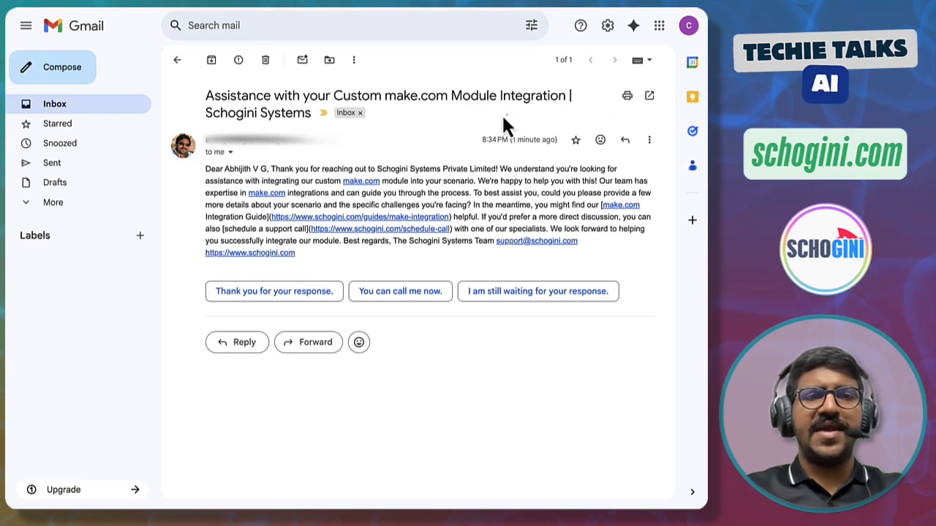
pyautogui.moveTo(195, 85)
pyautogui.mouseDown()
pyautogui.moveTo(274, 122)
pyautogui.moveTo(581, 126)
pyautogui.mouseUp()
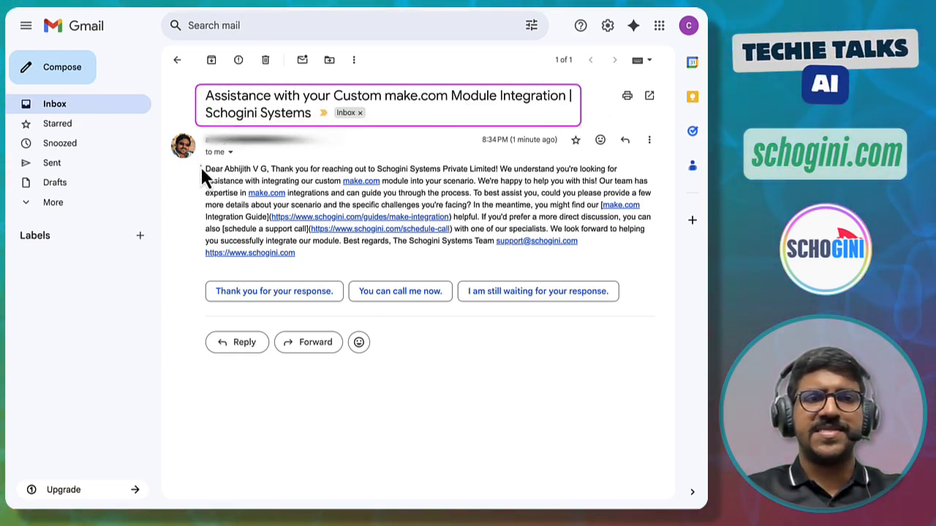
pyautogui.moveTo(199, 165)
pyautogui.mouseDown()
pyautogui.moveTo(219, 208)
pyautogui.moveTo(421, 267)
pyautogui.moveTo(655, 269)
pyautogui.mouseUp()
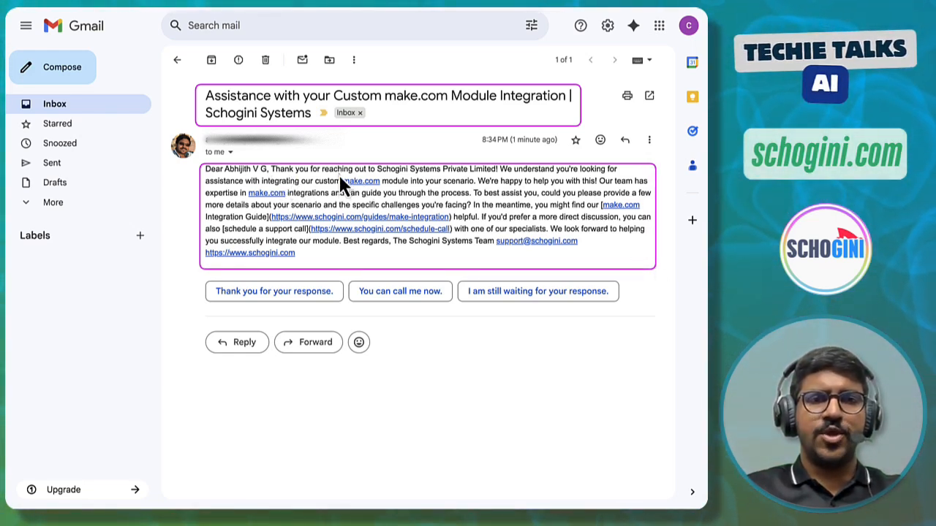
pyautogui.moveTo(340, 175); pyautogui.dragTo(380, 187)
pyautogui.moveTo(270, 212)
pyautogui.mouseDown()
pyautogui.moveTo(385, 228)
pyautogui.moveTo(451, 223)
pyautogui.mouseUp()
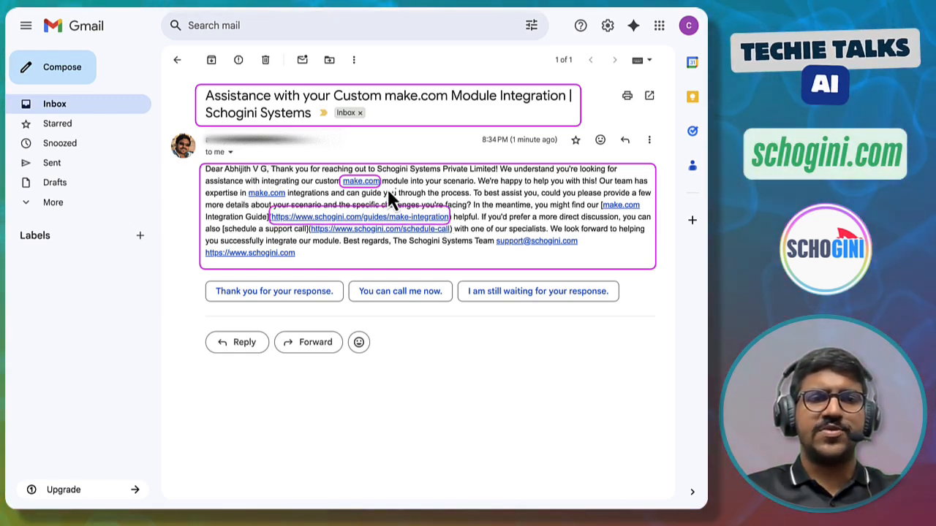
pyautogui.press('Escape')
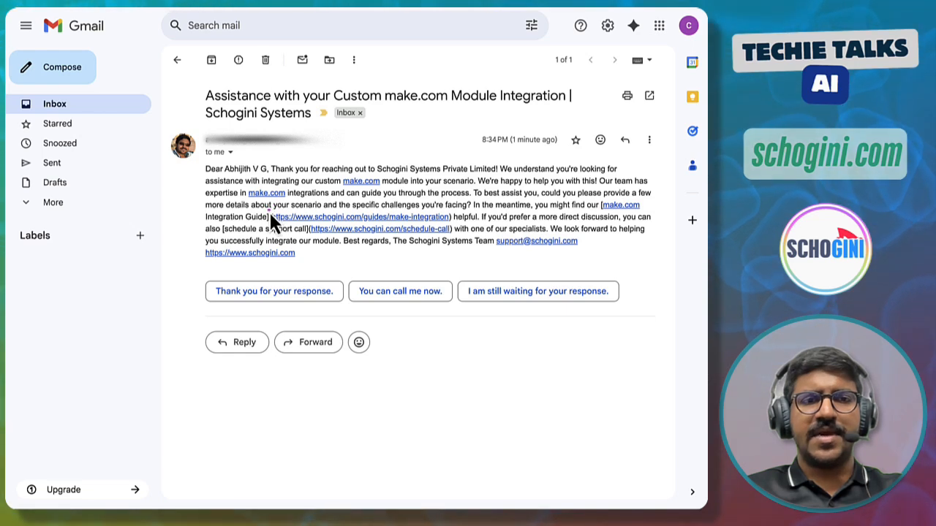
pyautogui.moveTo(269, 212)
pyautogui.mouseDown()
pyautogui.moveTo(299, 224)
pyautogui.moveTo(454, 223)
pyautogui.mouseUp()
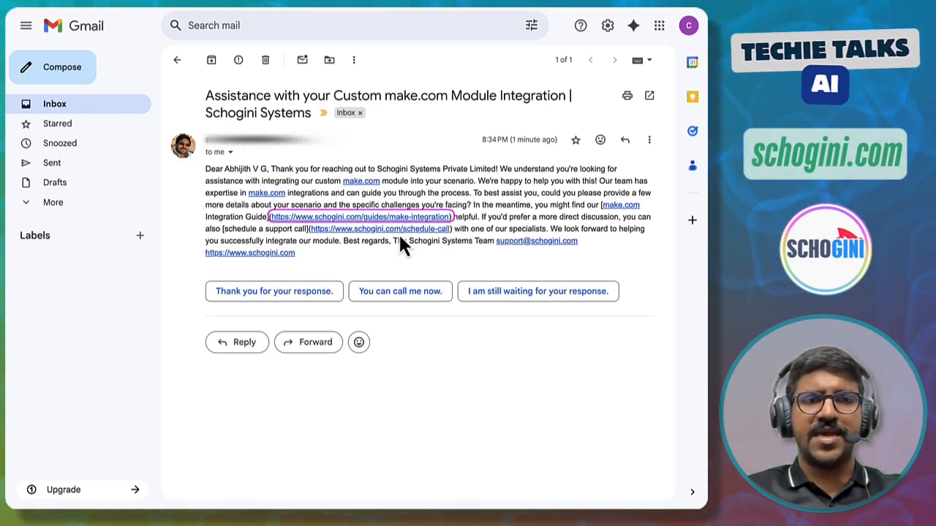
pyautogui.moveTo(306, 224)
pyautogui.mouseDown()
pyautogui.moveTo(342, 236)
pyautogui.moveTo(454, 237)
pyautogui.mouseUp()
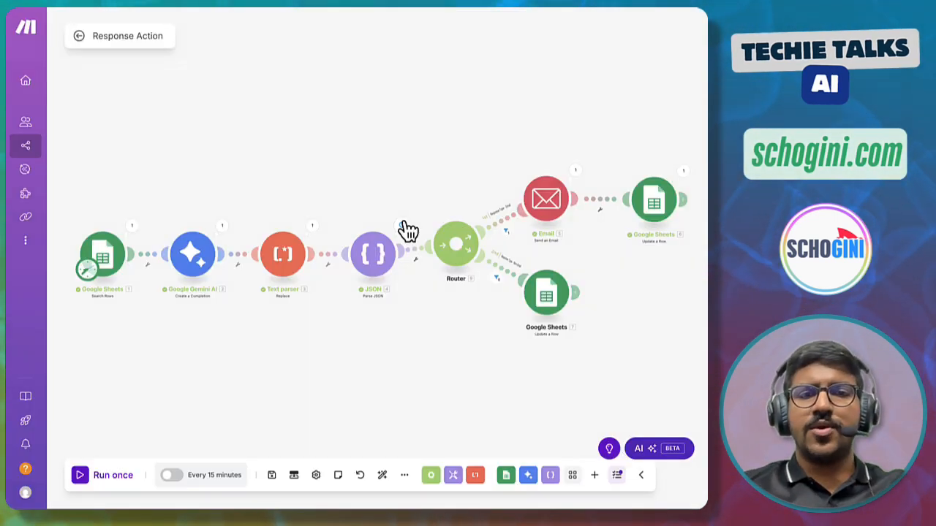
# - Review the JSON module's full message text again, including the closing and signature lines
pyautogui.click(404, 229)
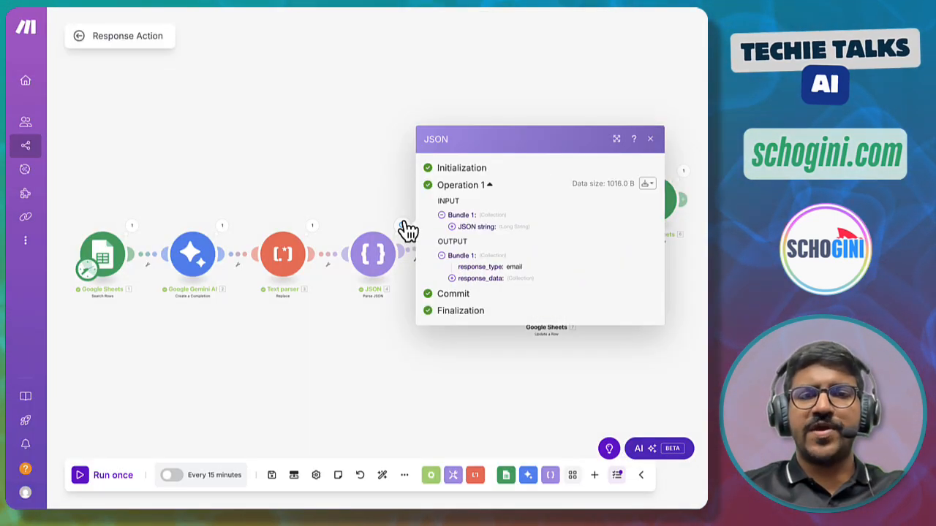
pyautogui.click(452, 278)
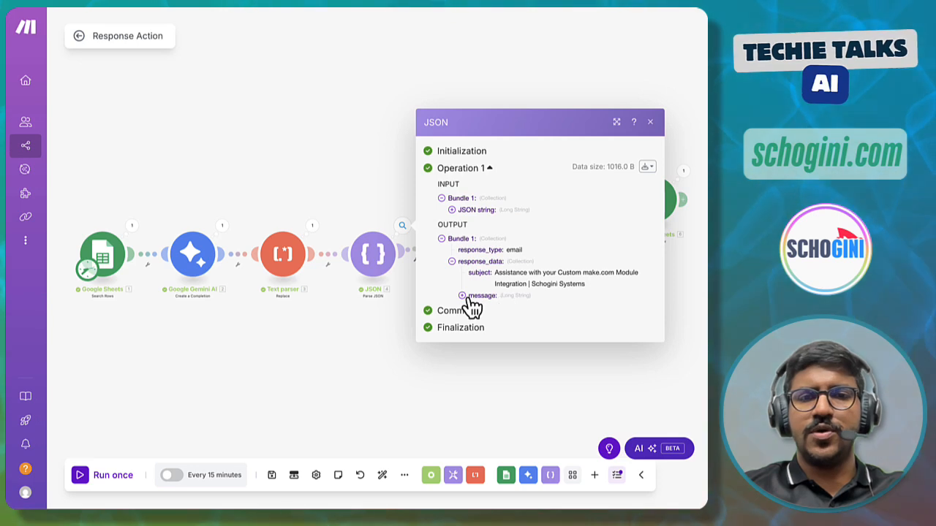
pyautogui.click(462, 297)
pyautogui.scroll(-2, 519, 342)
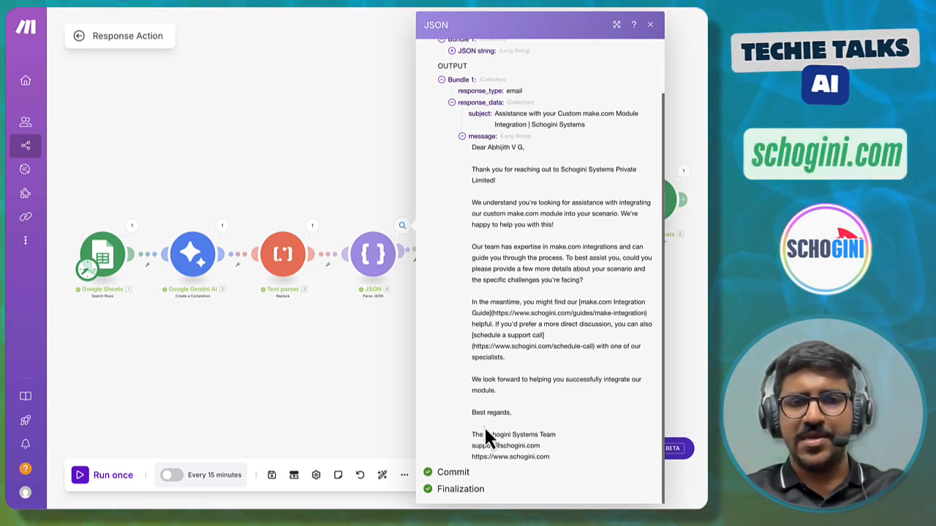
pyautogui.moveTo(467, 372)
pyautogui.mouseDown()
pyautogui.moveTo(530, 457)
pyautogui.moveTo(644, 459)
pyautogui.mouseUp()
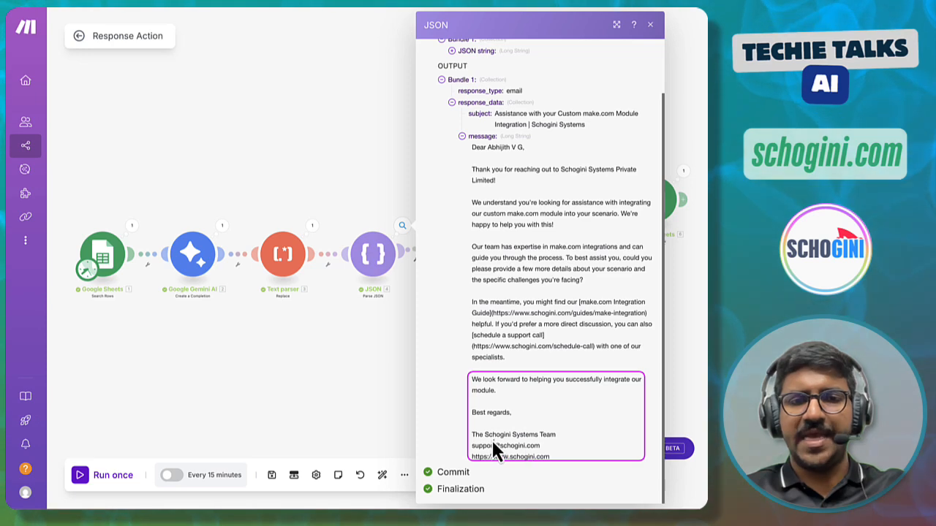
pyautogui.moveTo(484, 462); pyautogui.dragTo(555, 468)
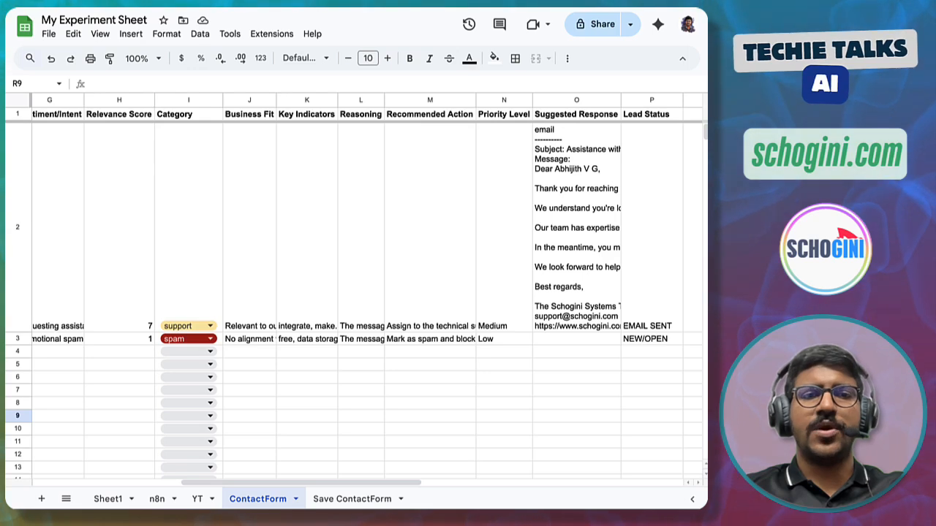
# - Examine the ContactForm sheet's Suggested Response and Lead Status columns for the processed rows
pyautogui.click(182, 281)
pyautogui.hscroll(3, 527, 265)
pyautogui.click(482, 265)
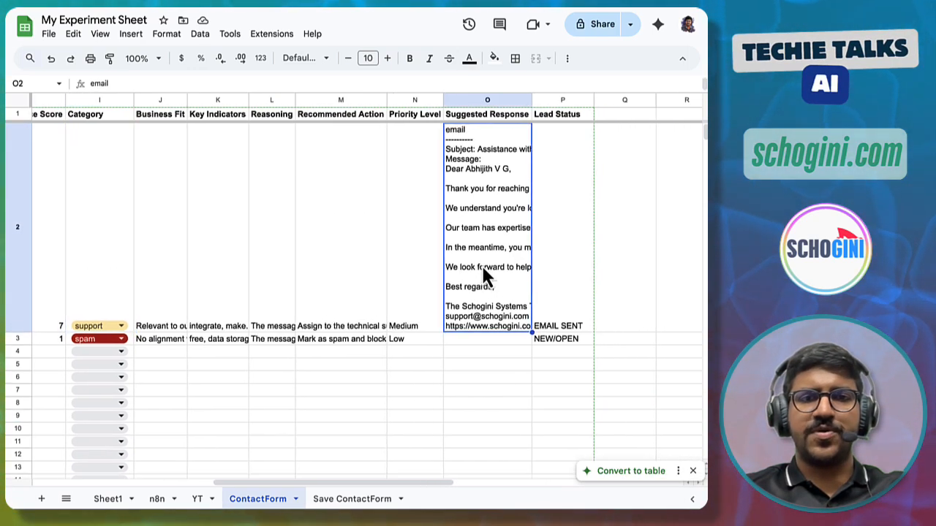
pyautogui.hscroll(1, 481, 266)
pyautogui.hscroll(4, 479, 272)
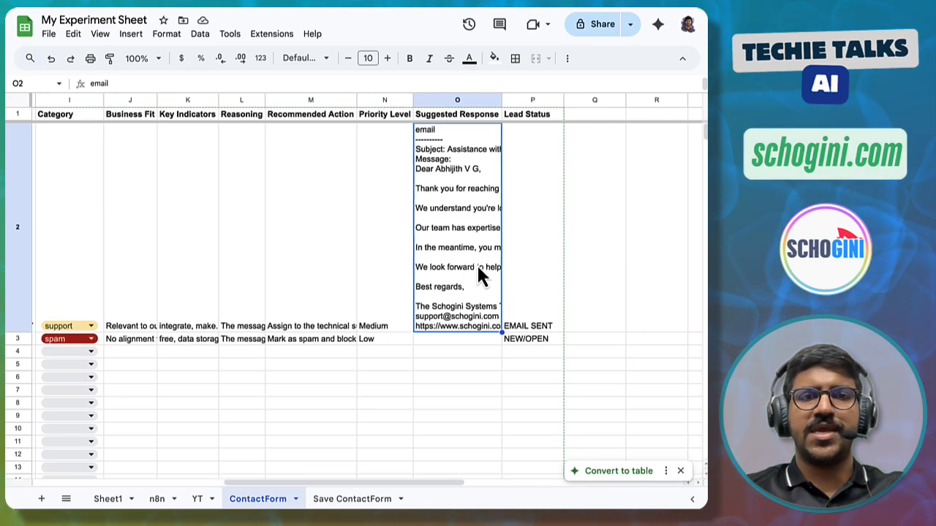
pyautogui.click(472, 307)
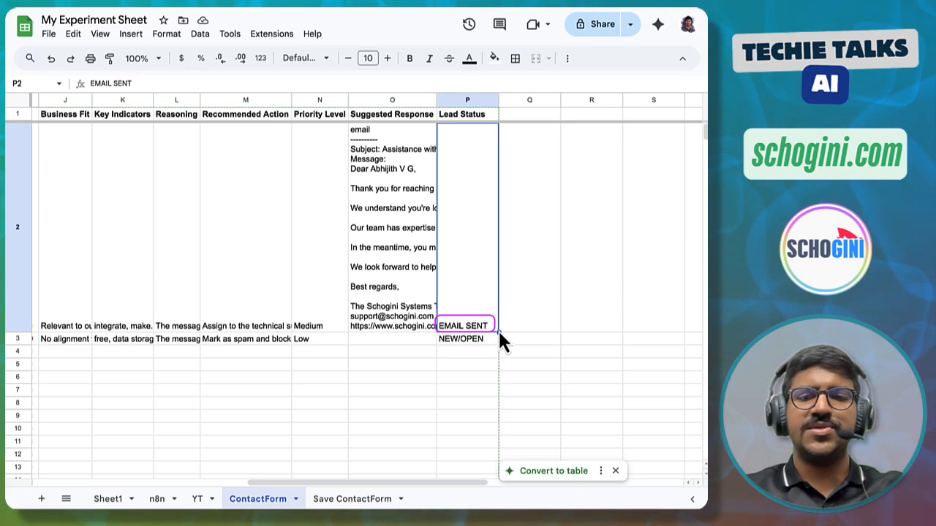
pyautogui.hscroll(-15, 500, 335)
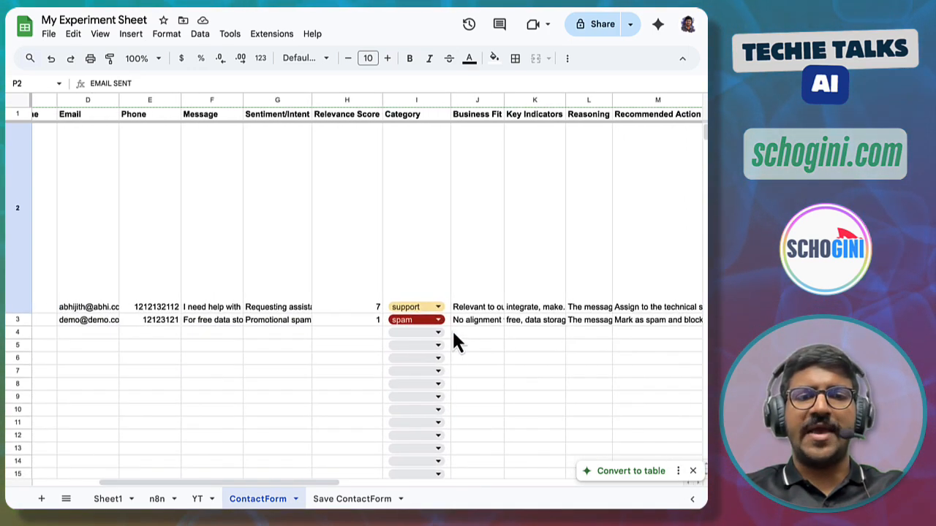
pyautogui.hscroll(3, 535, 348)
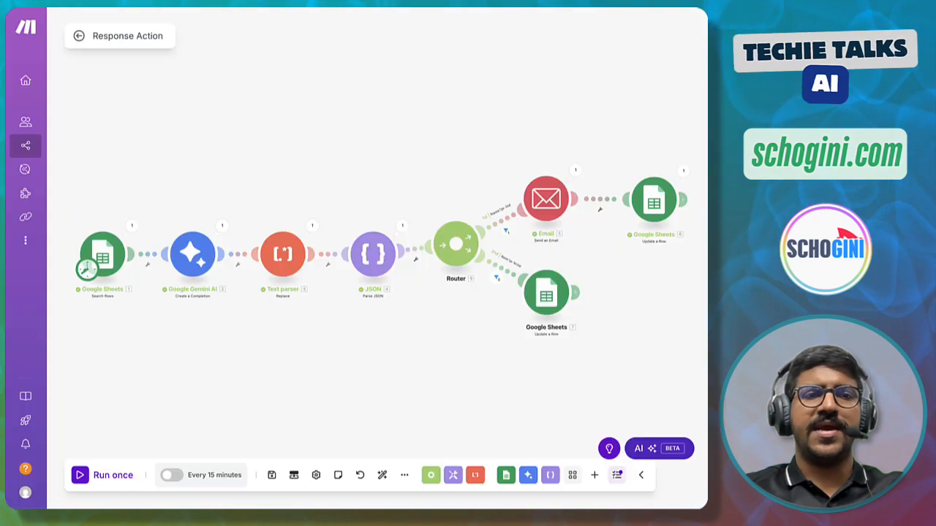
# - Run the scenario once more and inspect the Google Gemini AI module's response_type and response_data output
pyautogui.click(82, 476)
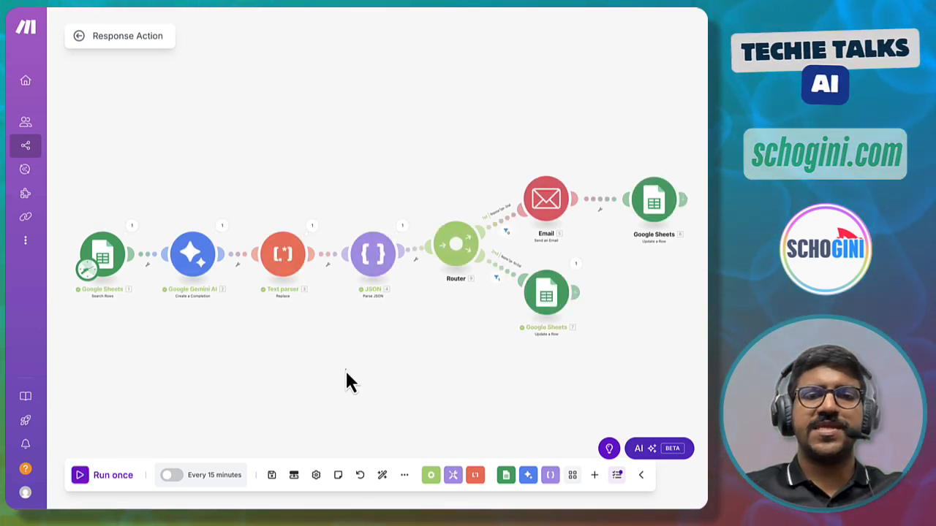
pyautogui.moveTo(510, 251)
pyautogui.mouseDown()
pyautogui.moveTo(512, 267)
pyautogui.moveTo(575, 344)
pyautogui.moveTo(600, 350)
pyautogui.mouseUp()
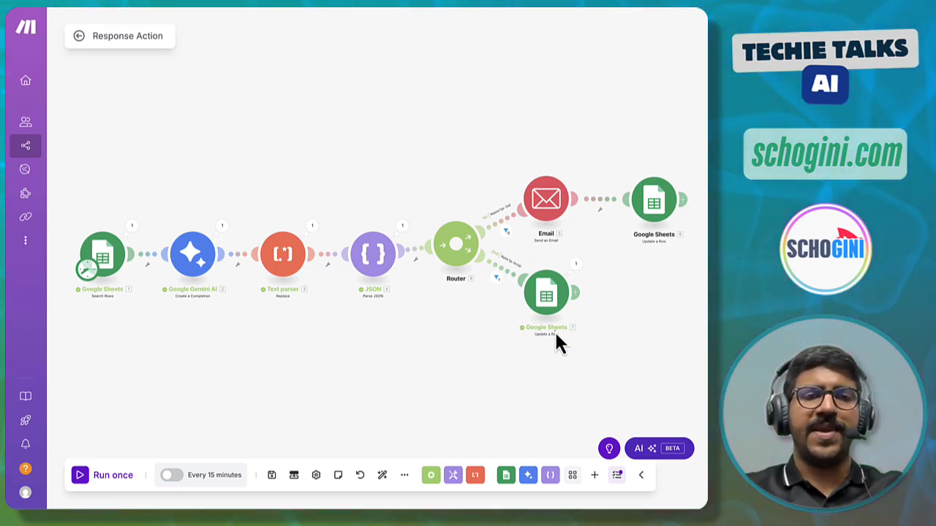
pyautogui.click(223, 226)
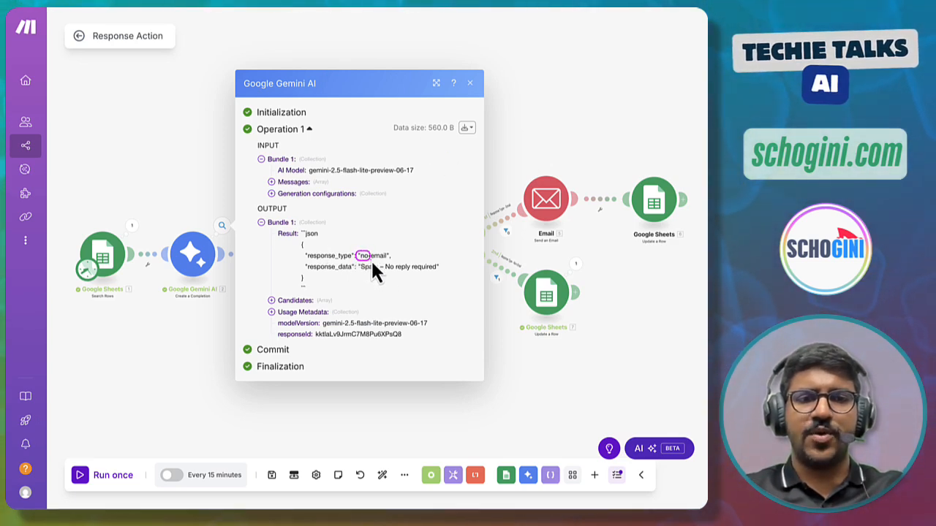
pyautogui.moveTo(357, 273); pyautogui.dragTo(452, 269)
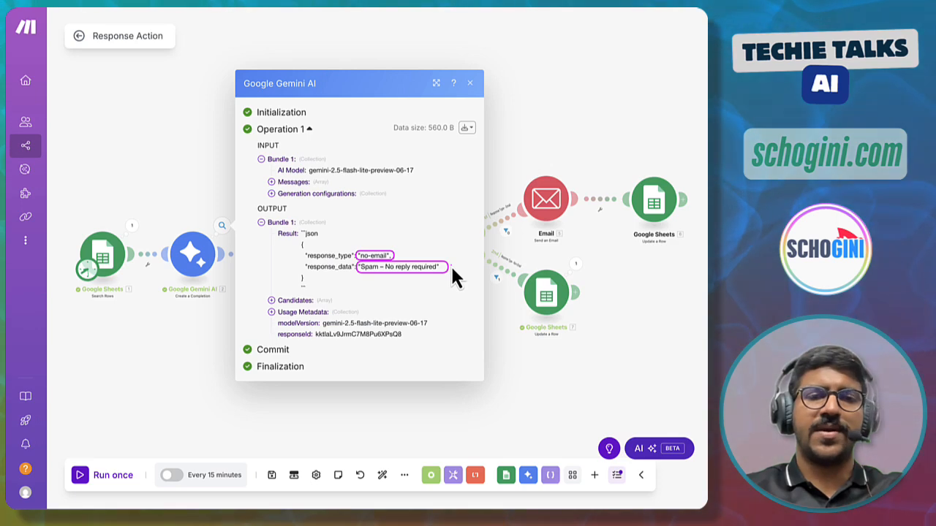
# - Close the Gemini output panel and recheck the sheet's Lead Status values for both processed rows
pyautogui.press('Escape')
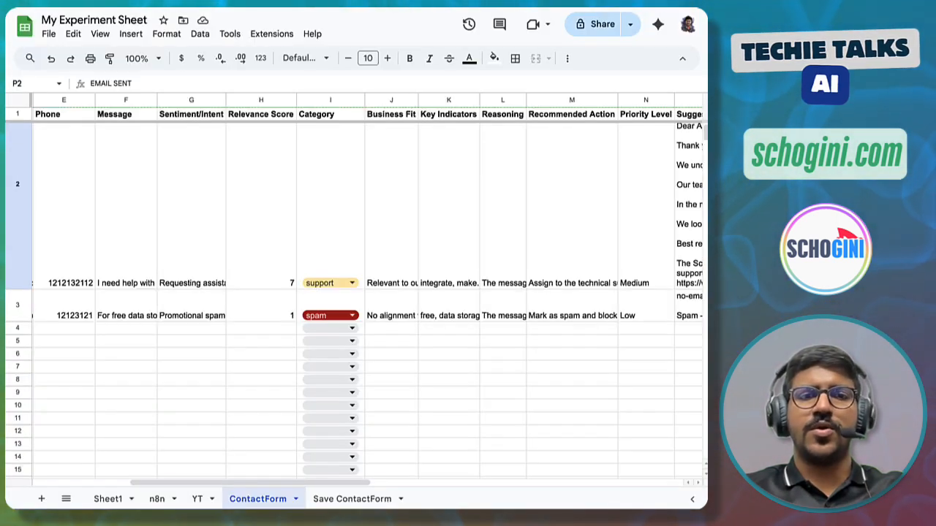
pyautogui.hscroll(5, 430, 342)
pyautogui.hscroll(2, 430, 330)
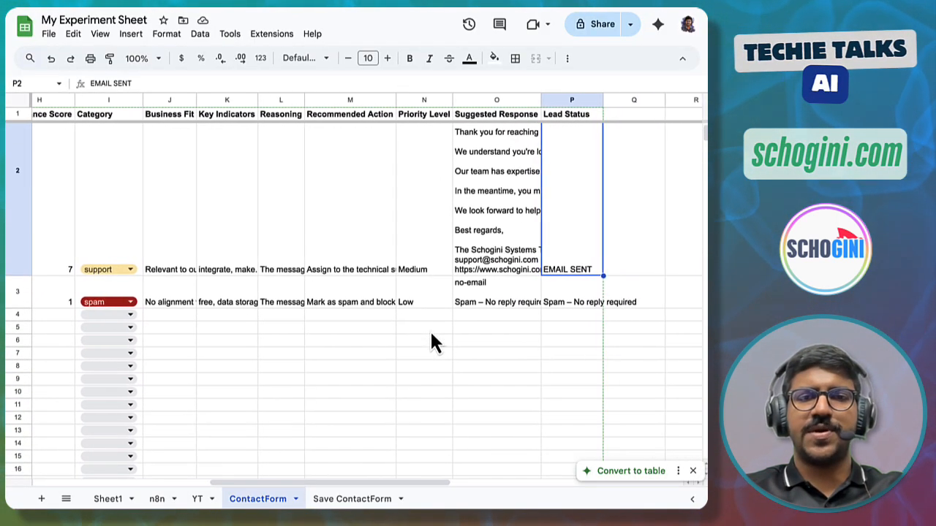
pyautogui.click(477, 303)
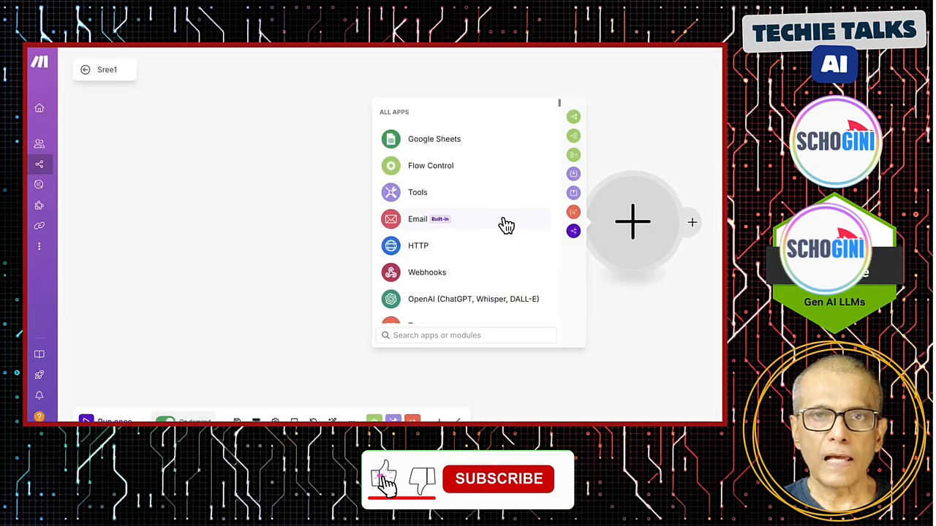
# - In a new scenario's app picker, browse all apps and search for "sch" to find the Schogini app
pyautogui.scroll(-3, 512, 233)
pyautogui.scroll(-8, 509, 234)
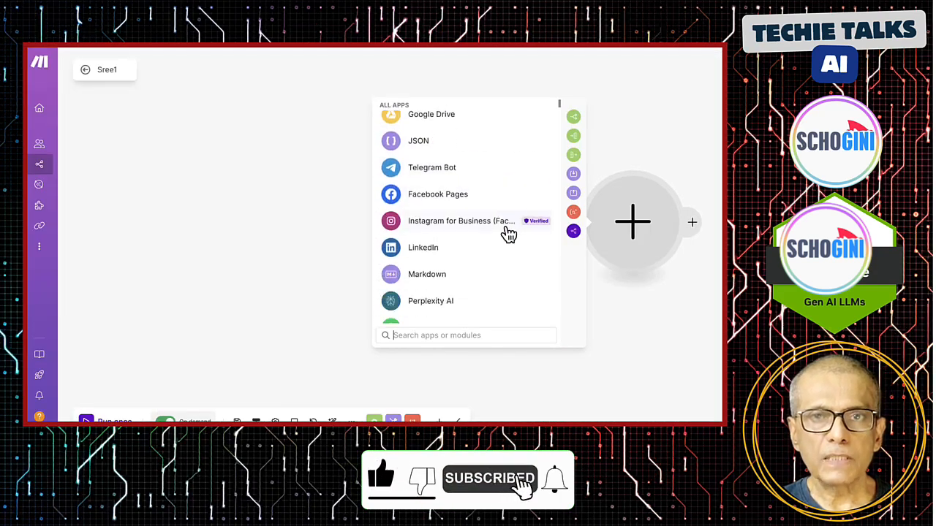
pyautogui.scroll(-12, 509, 234)
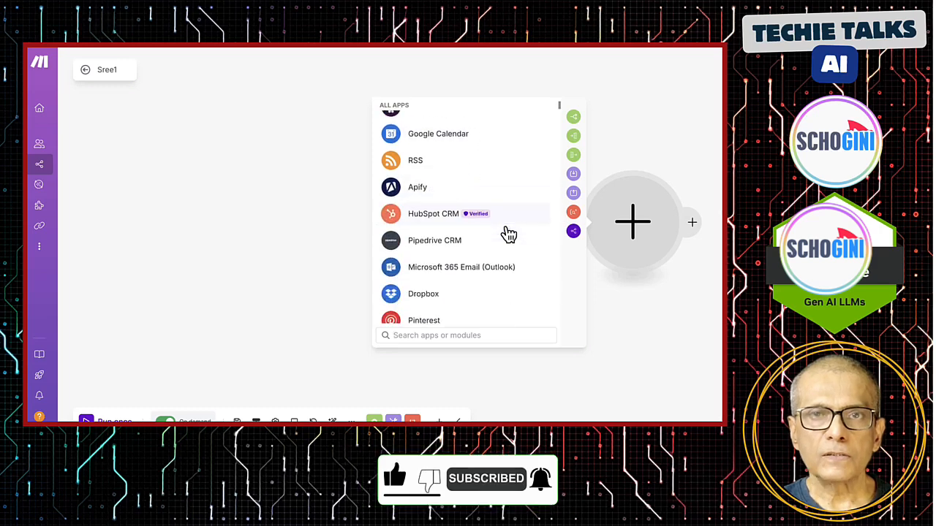
pyautogui.scroll(-12, 509, 234)
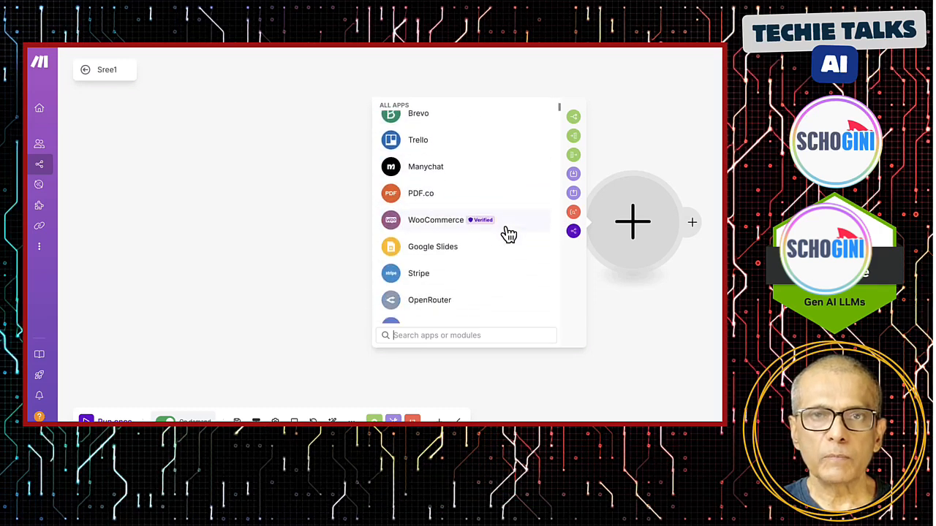
pyautogui.scroll(-12, 509, 234)
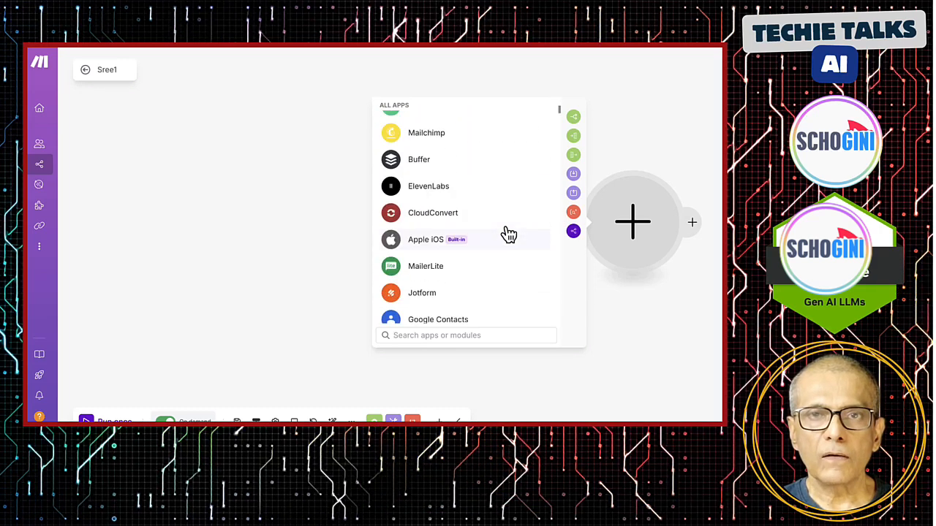
pyautogui.click(439, 336)
pyautogui.write('sc')
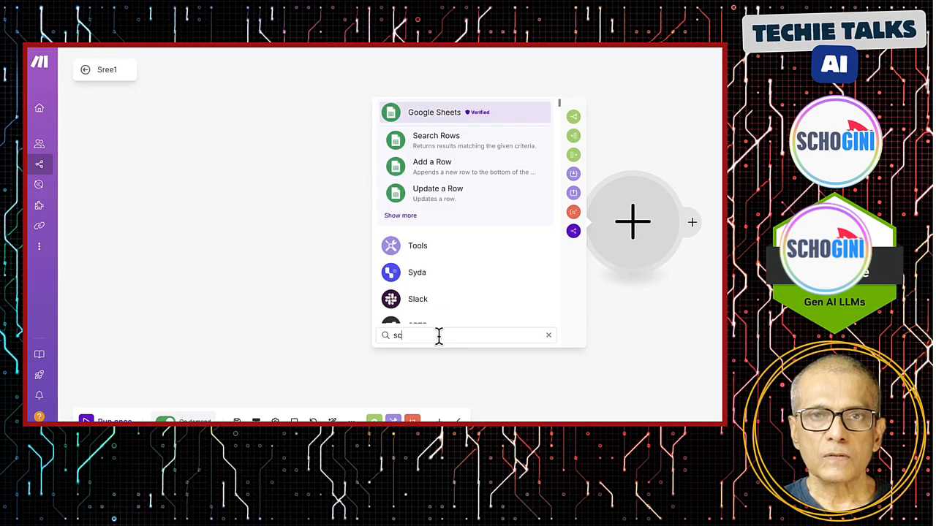
pyautogui.write('h')
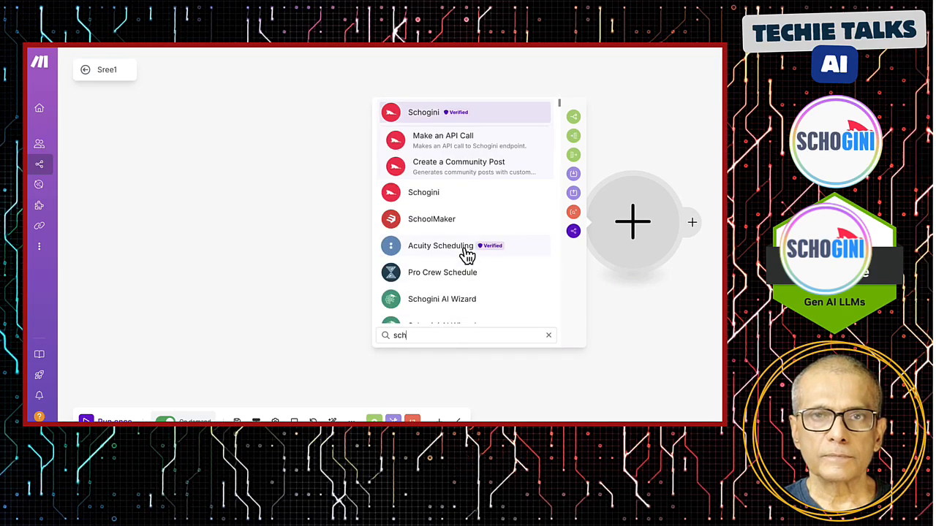